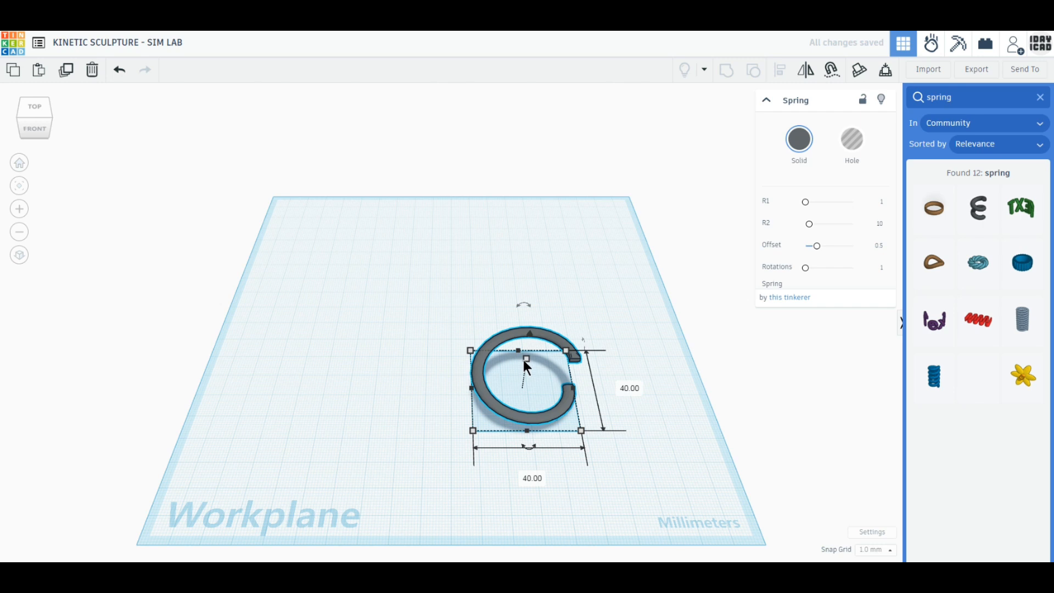
Step: Set the spring's height to 180 mm
click(524, 360)
click(610, 385)
text(1)
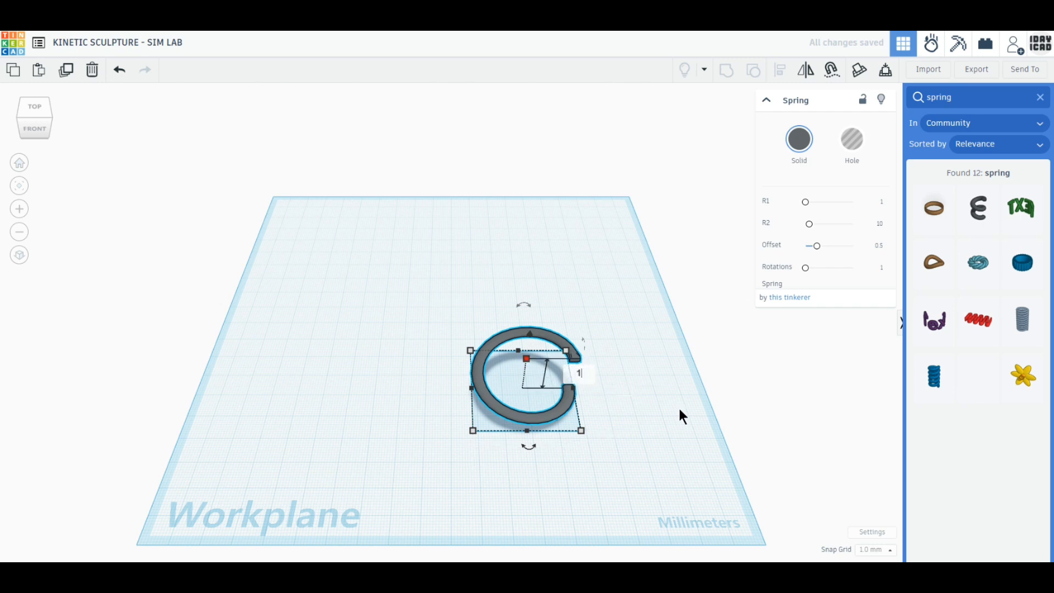
text(80)
key(Return)
scroll(661, 413, down, 2)
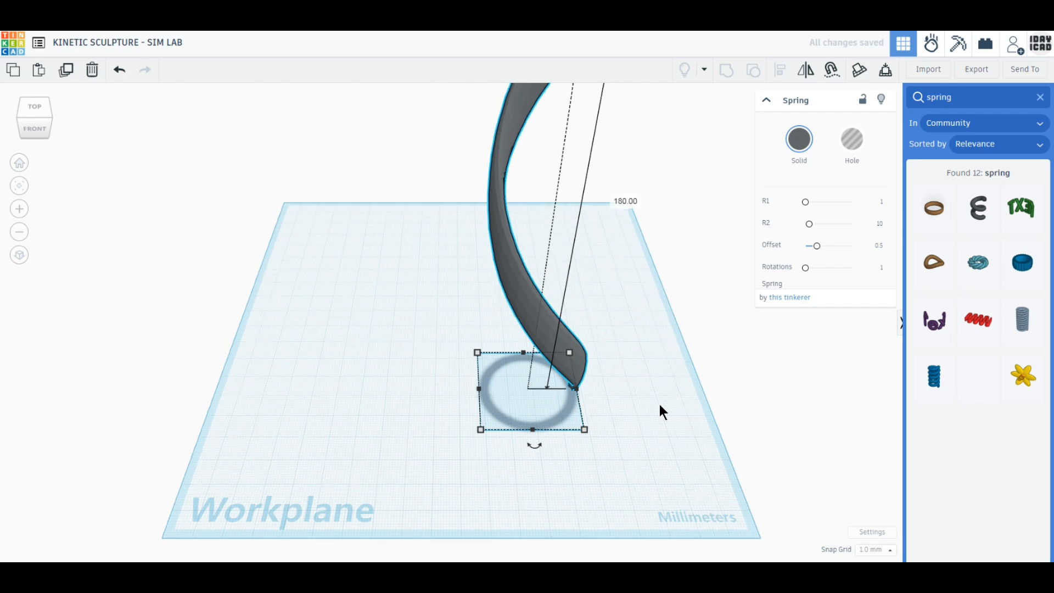
Step: Close the spring search to return to the Basic Shapes and set the spring's height to 150 mm
click(1041, 99)
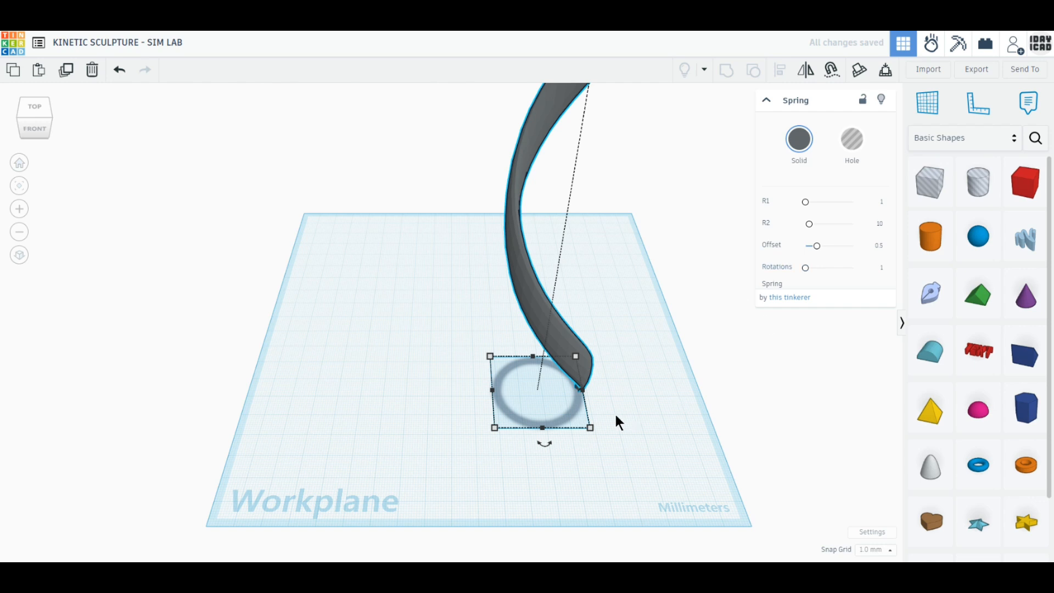
right_drag(619, 423, 549, 407)
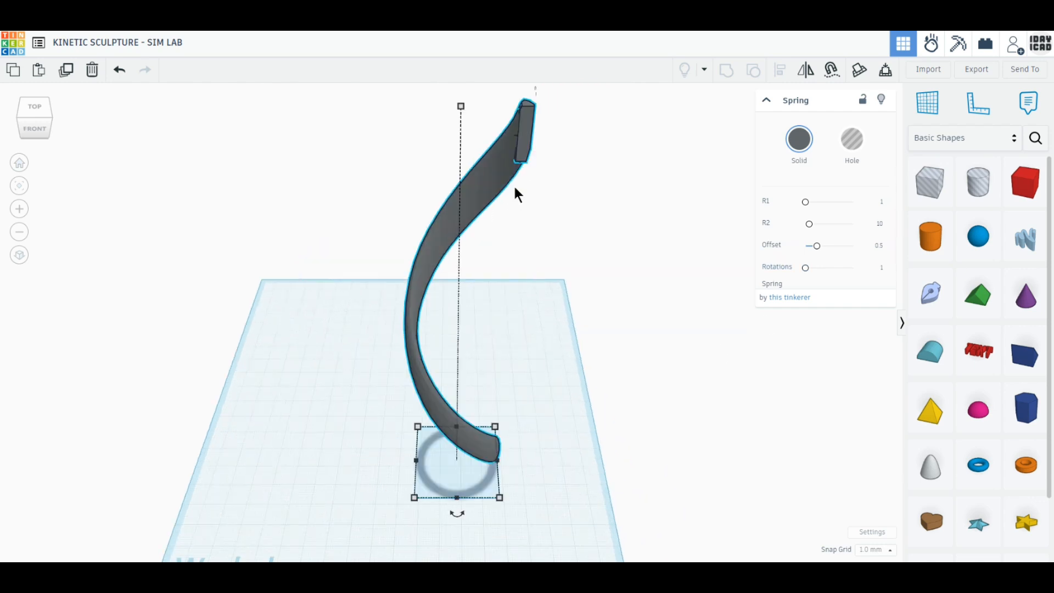
mouse_move(461, 107)
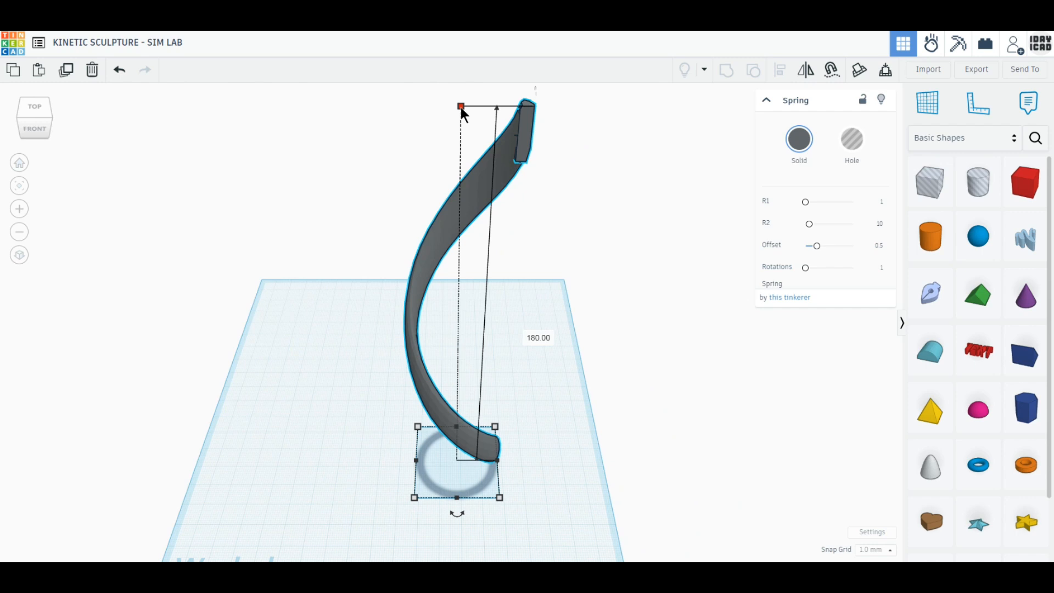
drag(464, 109, 486, 252)
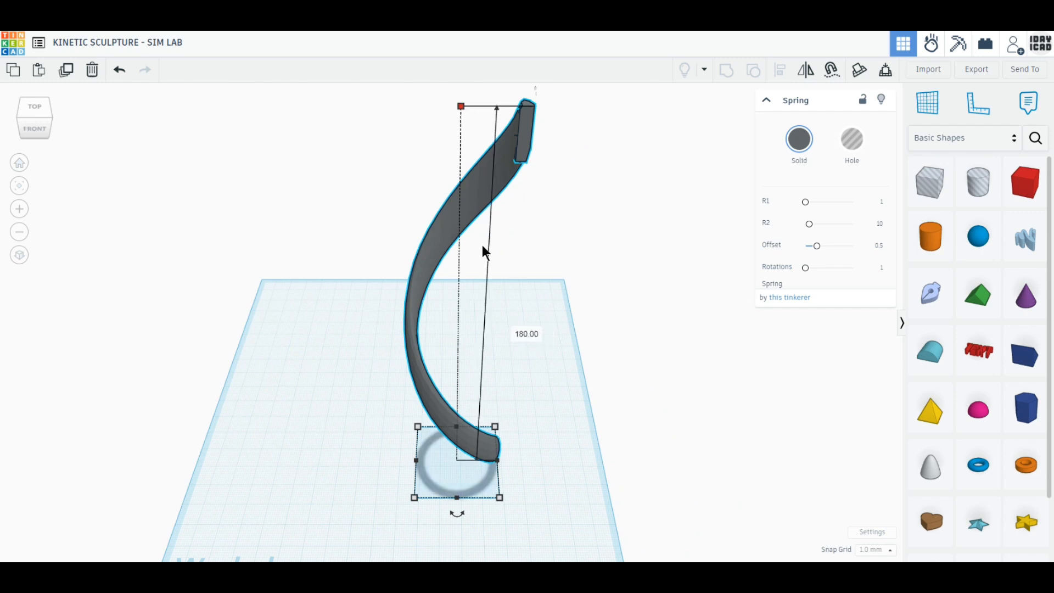
click(529, 337)
text(150)
key(Return)
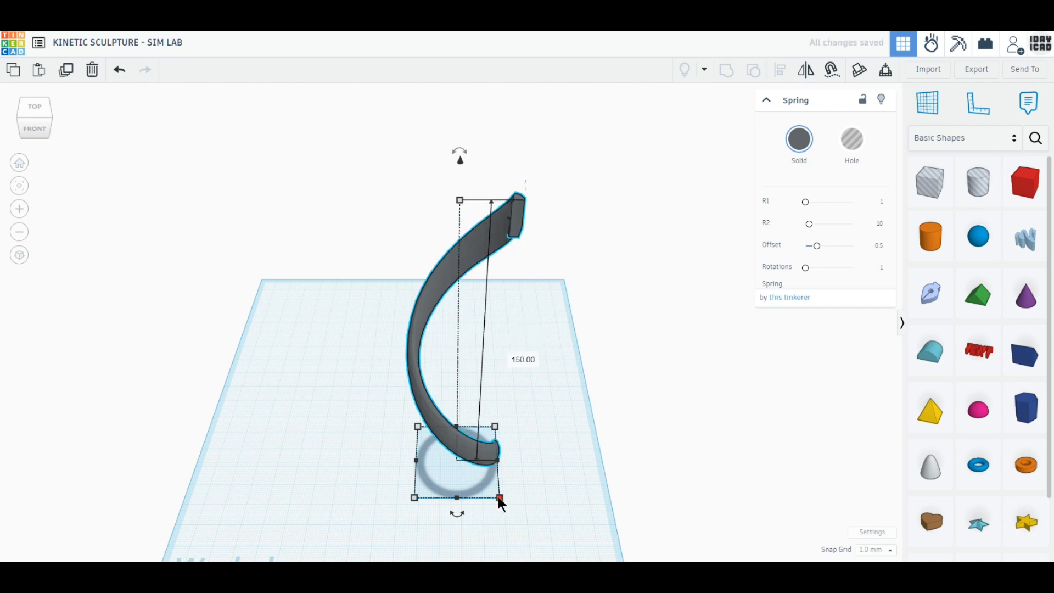
Step: Move the spring about 61 mm to the left and 41 mm toward the back of the workplane
mouse_move(500, 499)
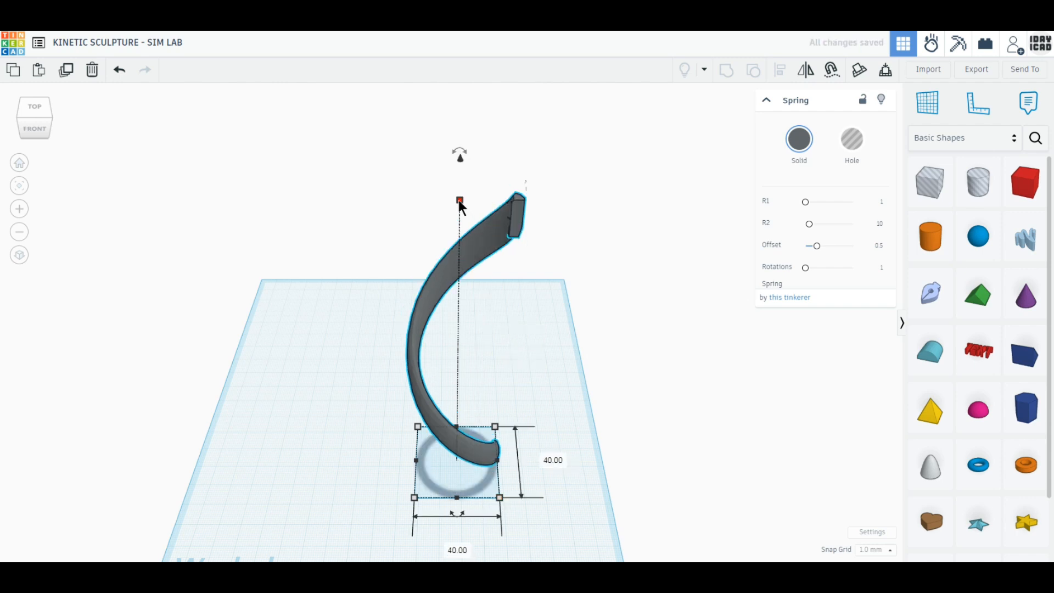
mouse_move(459, 203)
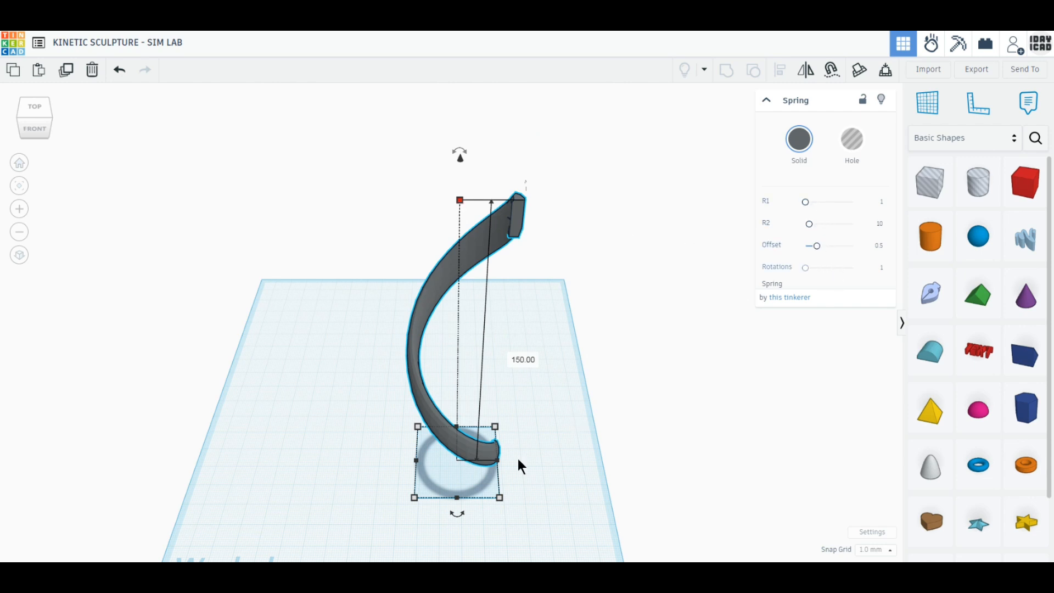
drag(474, 462, 300, 341)
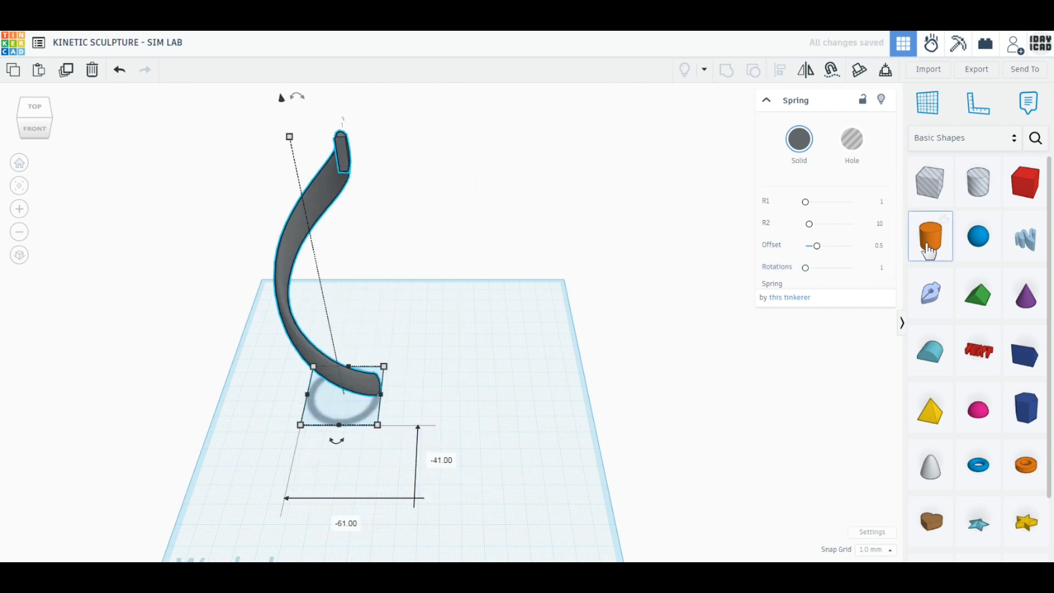
Step: Add a cylinder to the workplane beside the spring and switch to an orthographic top view
drag(686, 364, 498, 422)
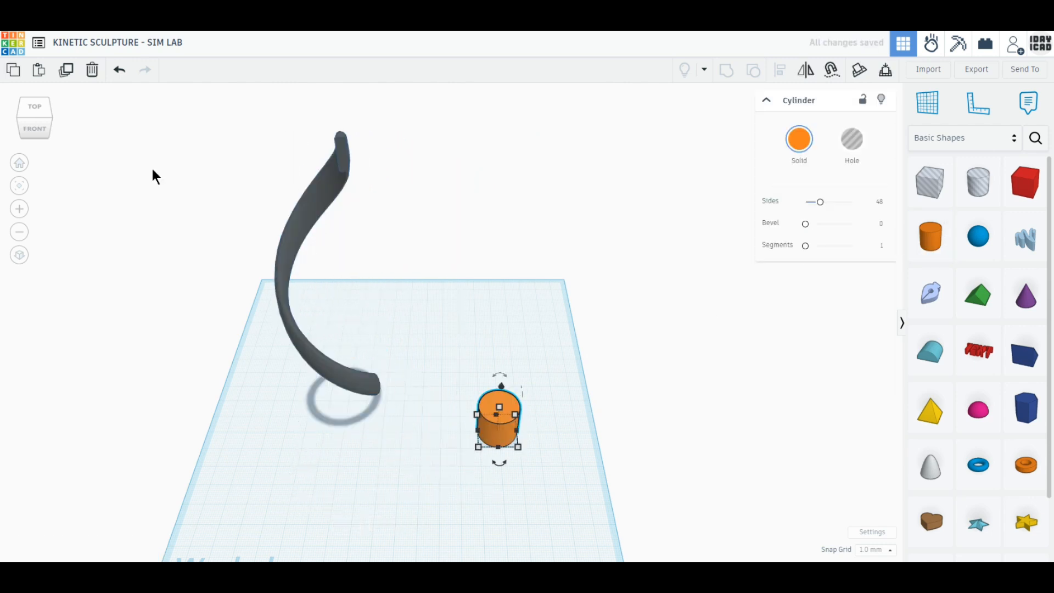
click(35, 113)
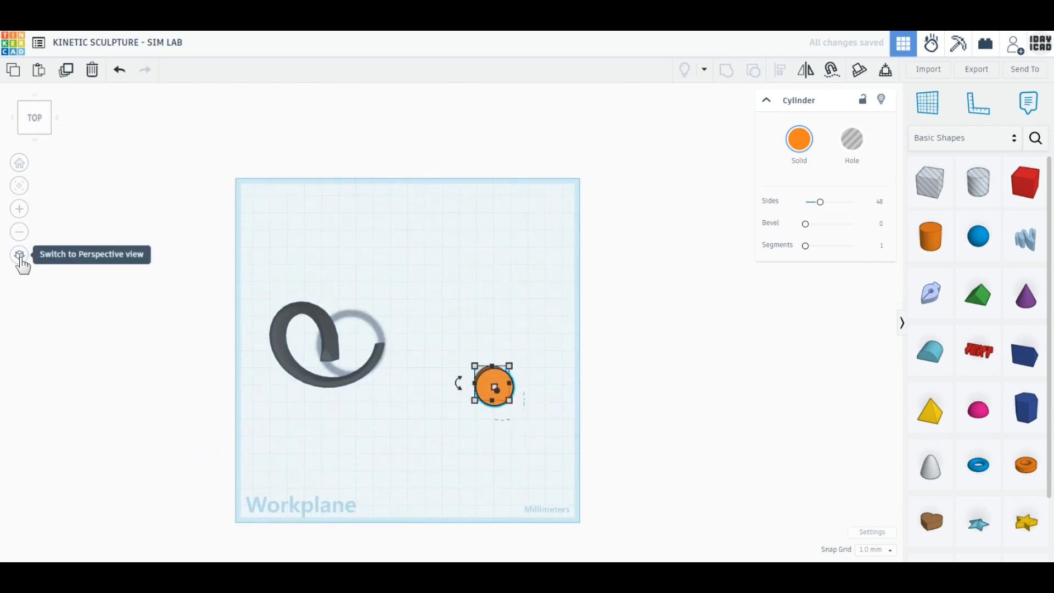
click(20, 256)
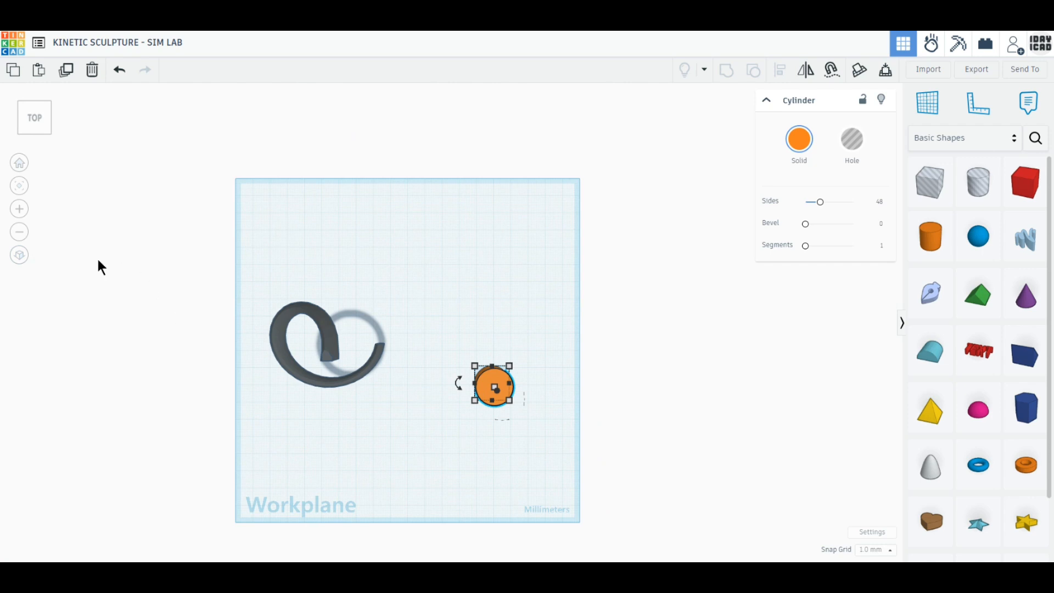
click(11, 260)
click(19, 255)
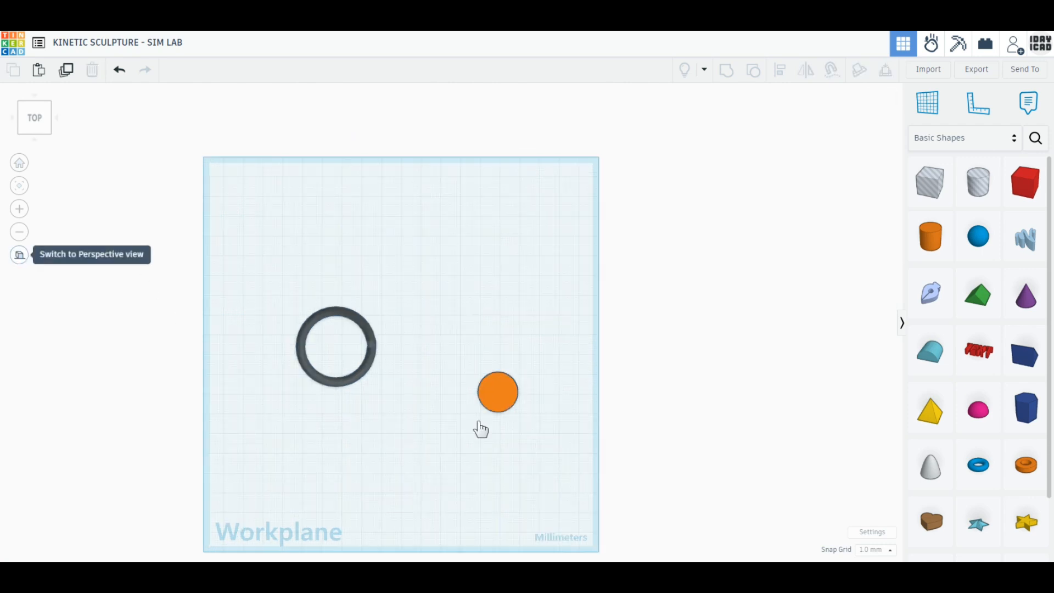
Step: Shift the spring 3 mm to the right and 6 mm toward the back
scroll(478, 429, up, 2)
scroll(479, 428, up, 2)
scroll(488, 338, up, 2)
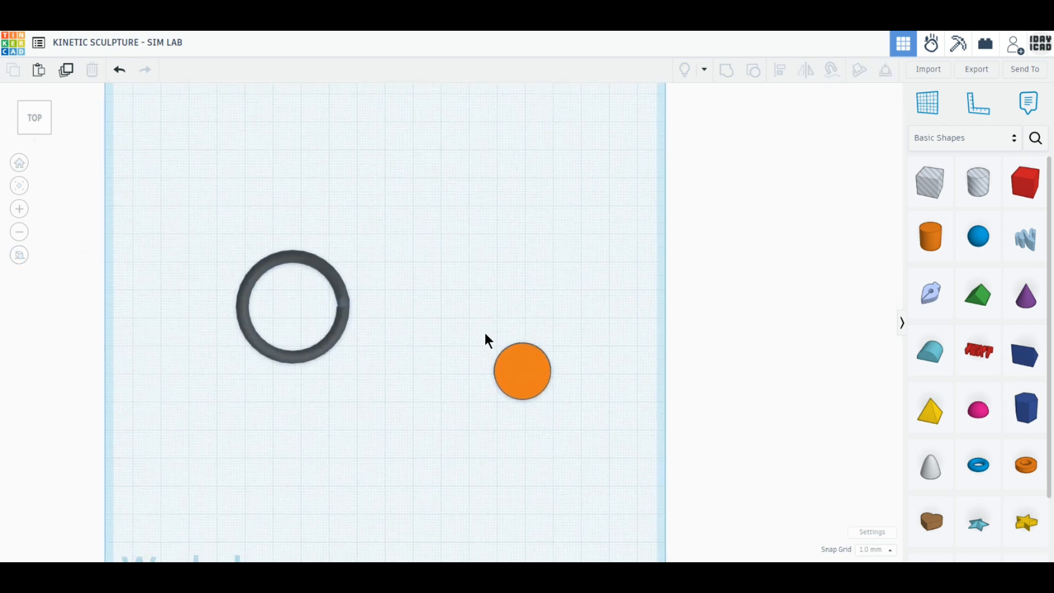
scroll(485, 334, up, 1)
drag(304, 352, 313, 329)
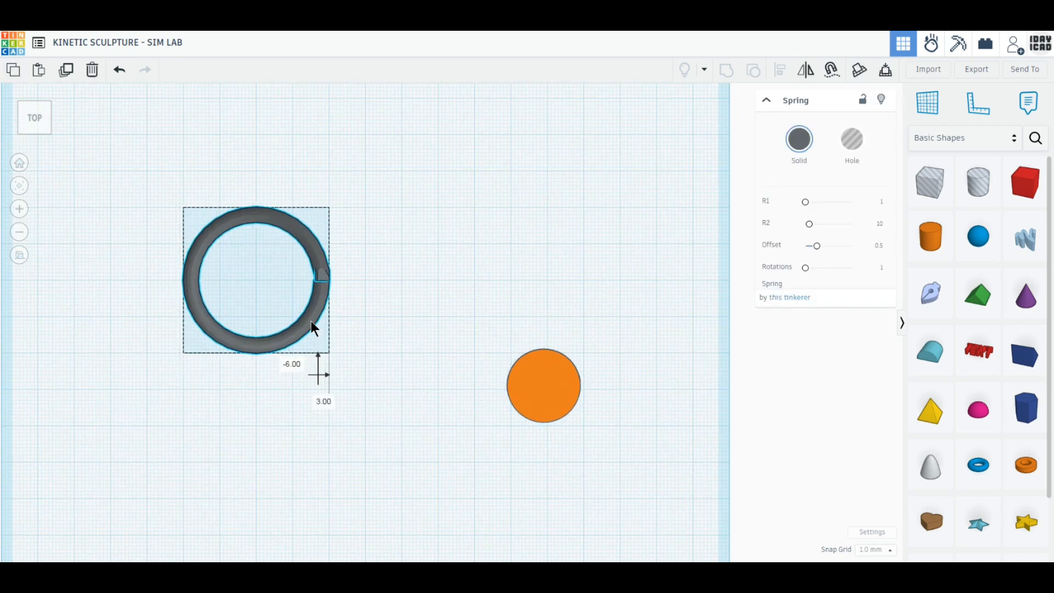
Step: Make the cylinder 6 by 6 mm and move it over the joint where the spring's ends meet in top view
drag(547, 379, 359, 271)
scroll(299, 299, up, 5)
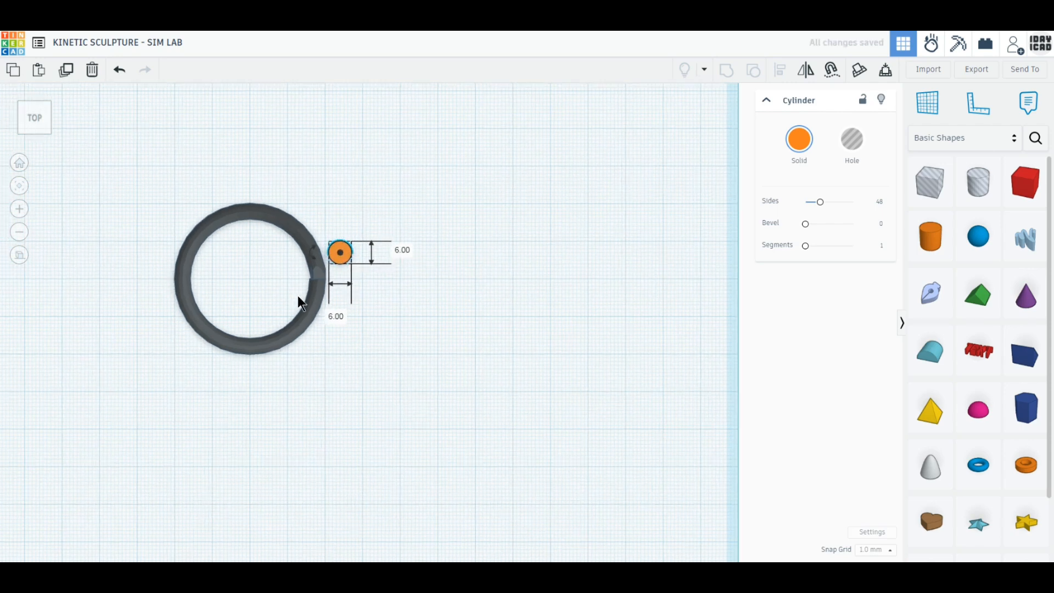
middle_drag(261, 297, 480, 384)
scroll(447, 388, up, 2)
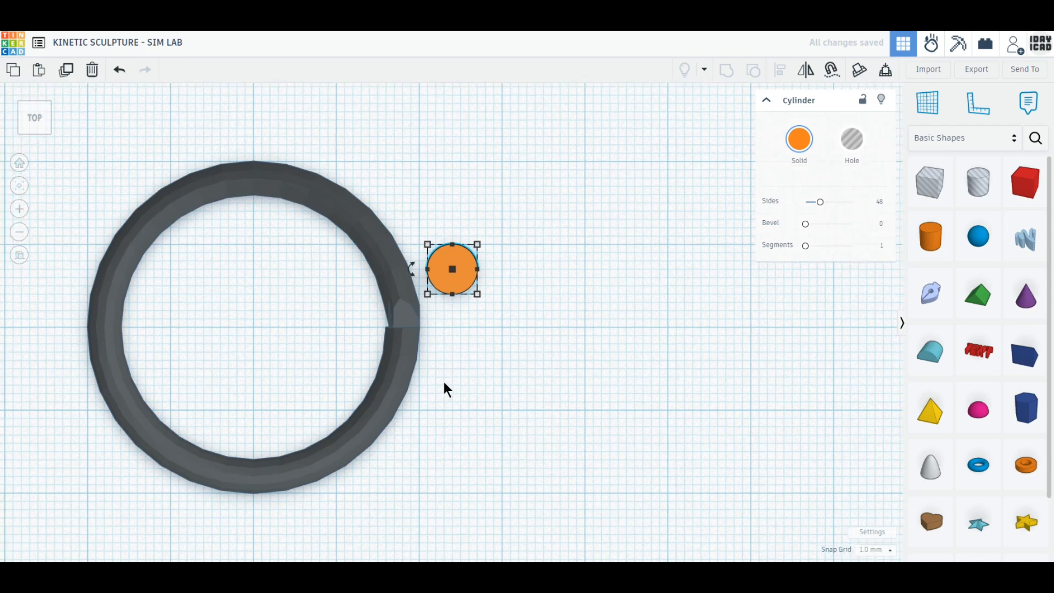
mouse_move(465, 269)
mouse_down()
mouse_move(403, 338)
mouse_move(407, 348)
mouse_up()
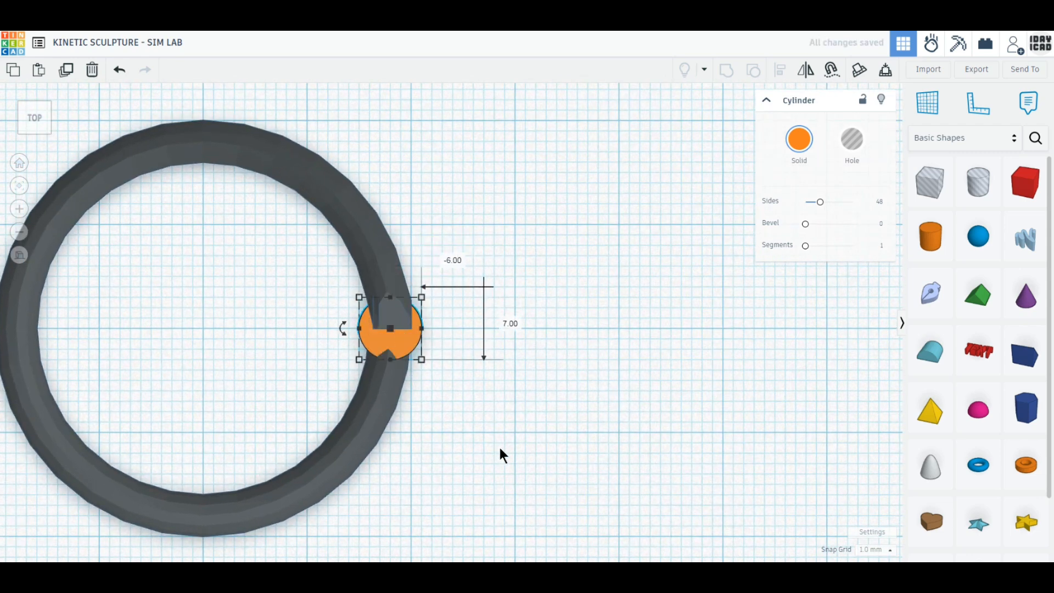
Step: Raise the height of the small cylinder at the spring's lower end to 22 mm
right_drag(500, 449, 476, 379)
scroll(481, 452, down, 1)
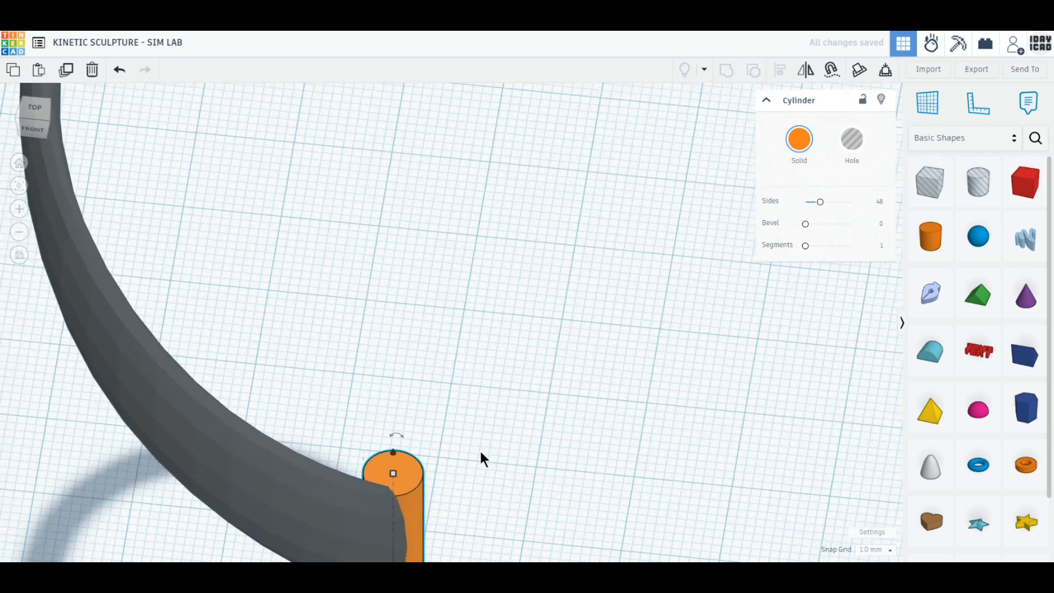
scroll(481, 459, down, 4)
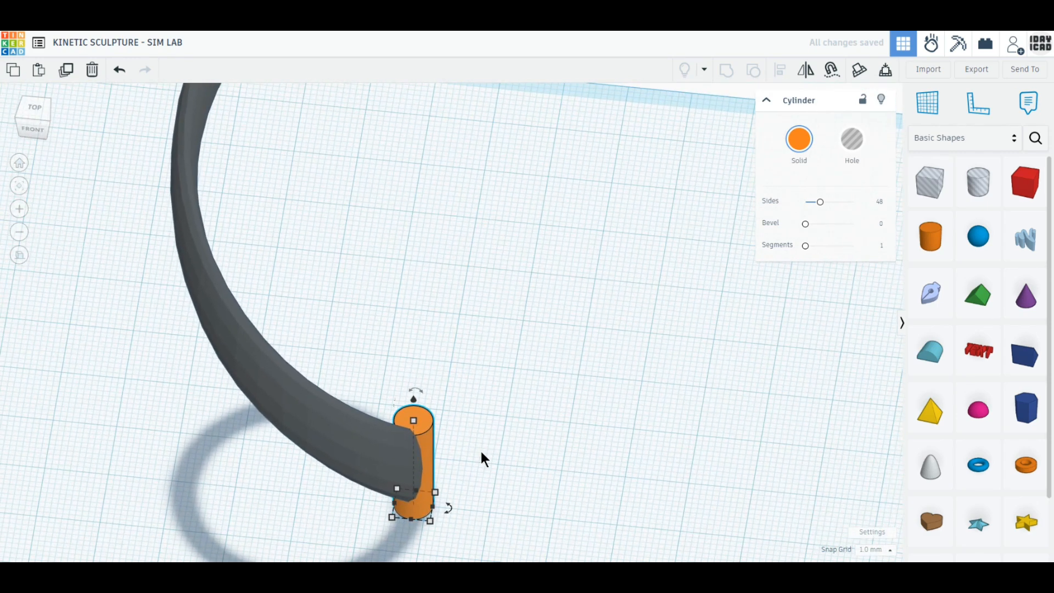
scroll(481, 454, down, 2)
drag(422, 402, 422, 392)
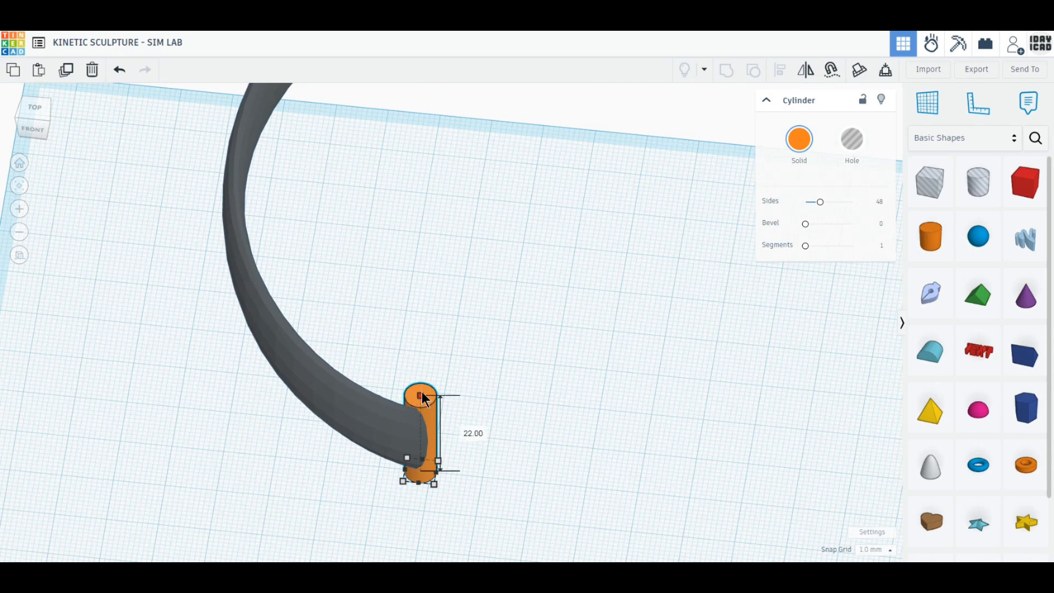
Step: Nudge the spring down slightly and group it with the small cylinder into one shape
click(382, 434)
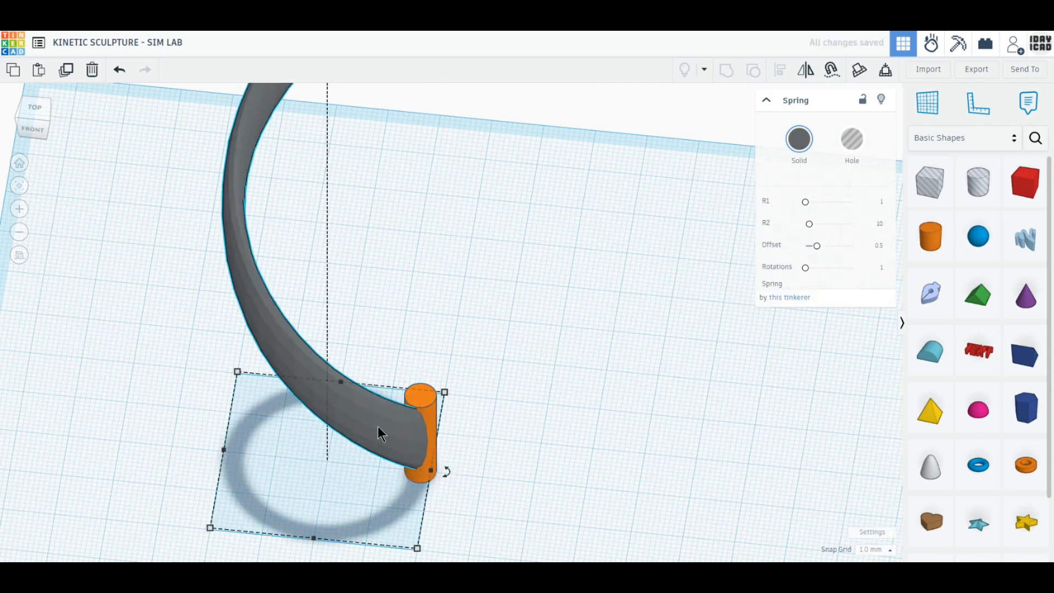
key(ctrl+Down)
scroll(379, 427, down, 3)
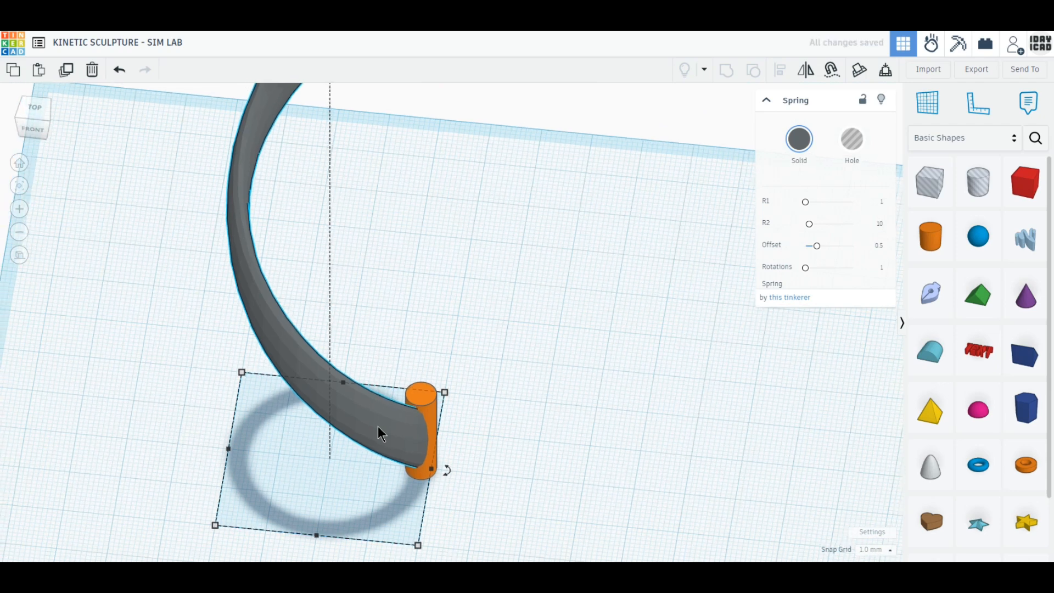
click(432, 393)
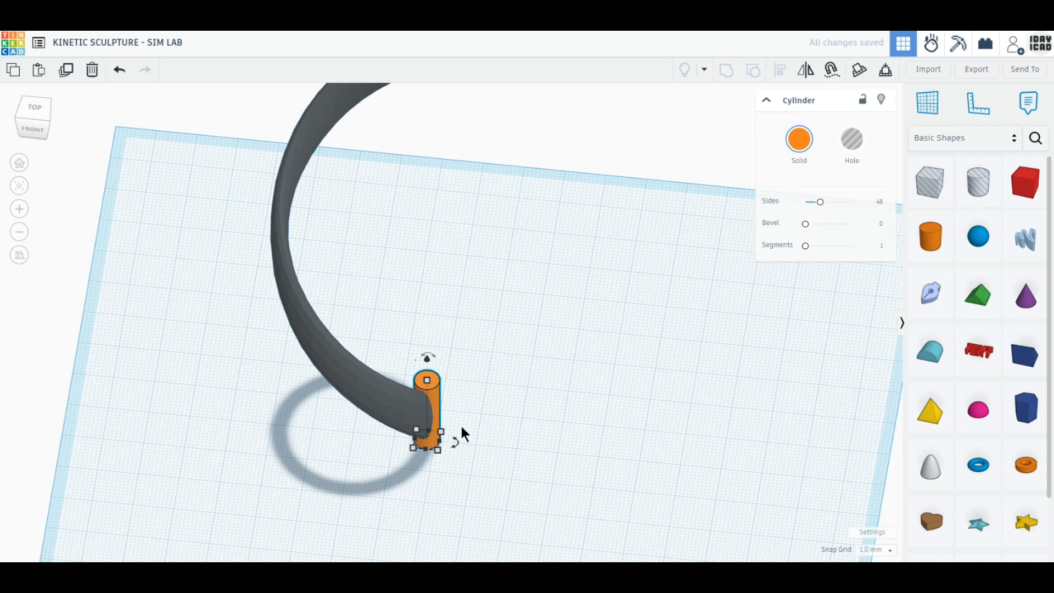
drag(482, 497, 352, 338)
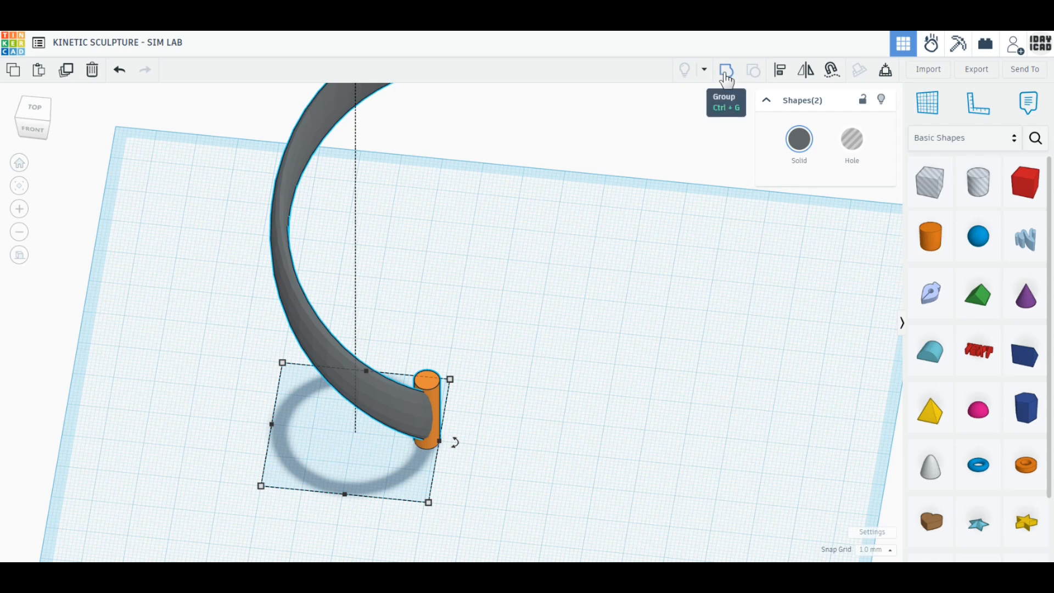
click(727, 71)
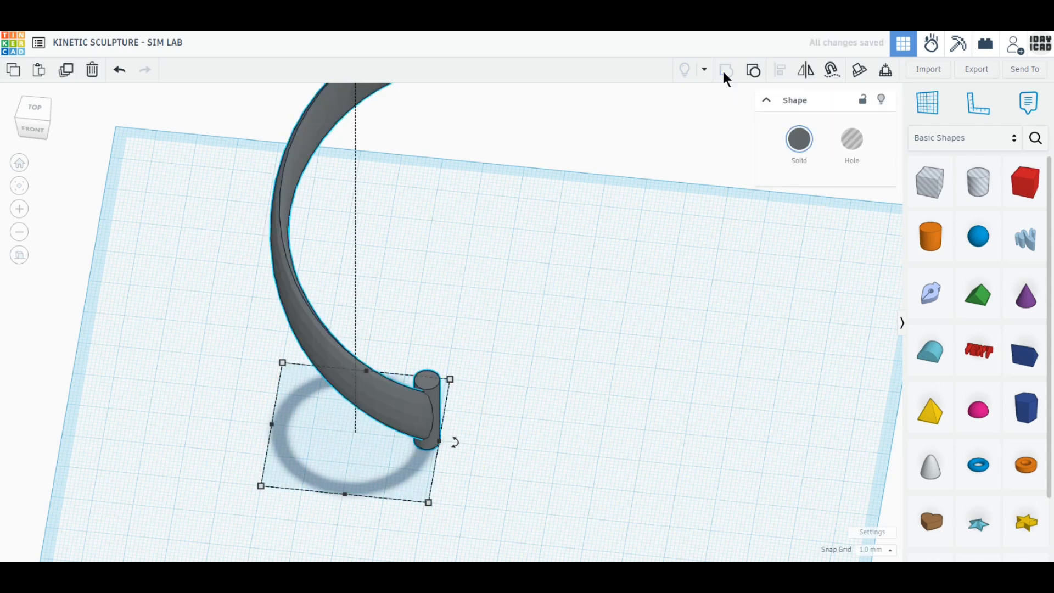
Step: Add another cylinder to the workplane and set its length and width to 120 mm each
drag(929, 247, 604, 343)
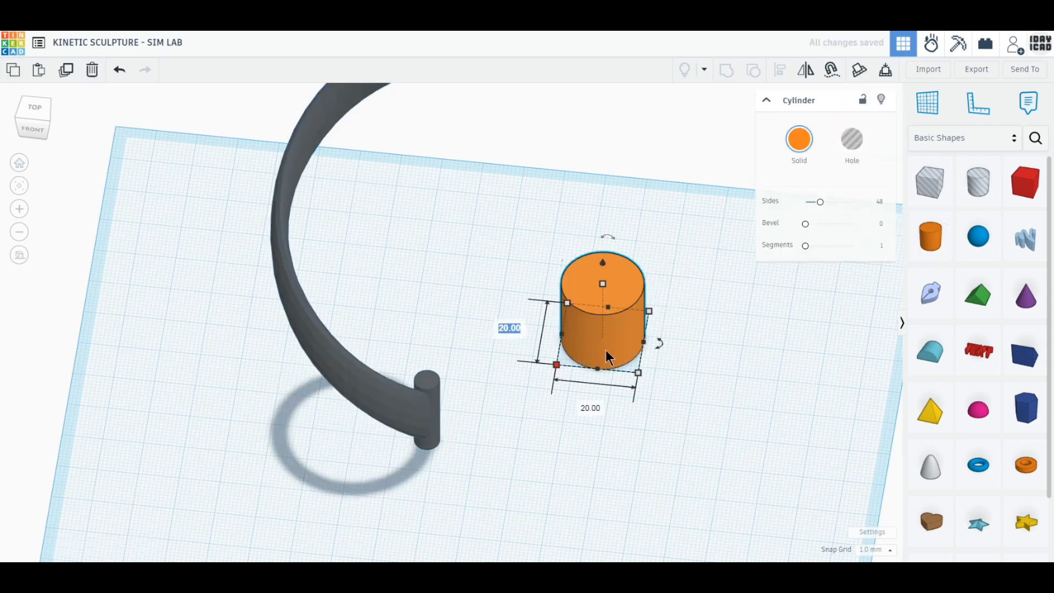
key(Return)
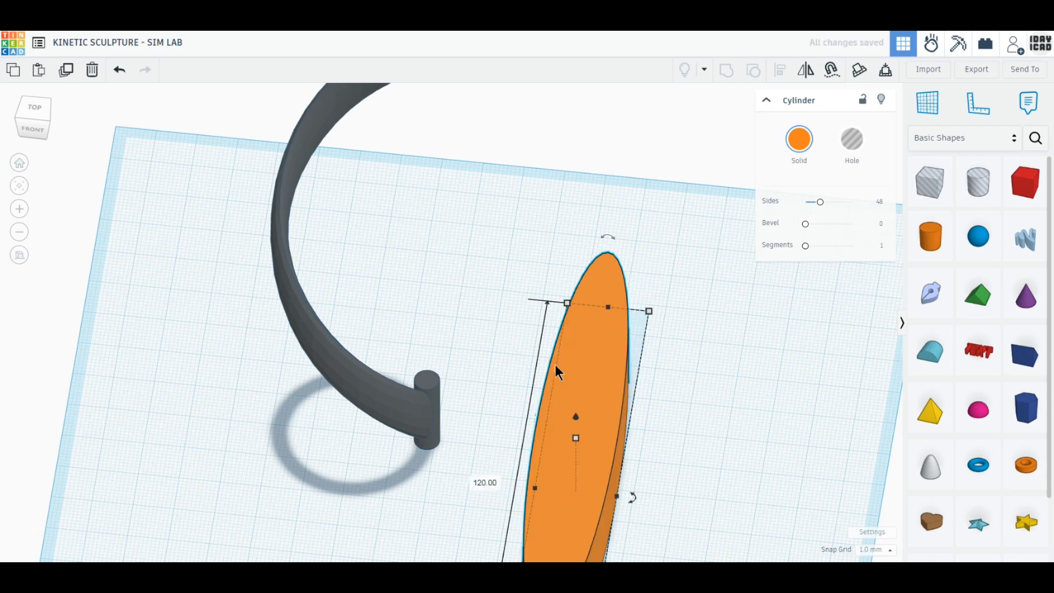
mouse_move(569, 306)
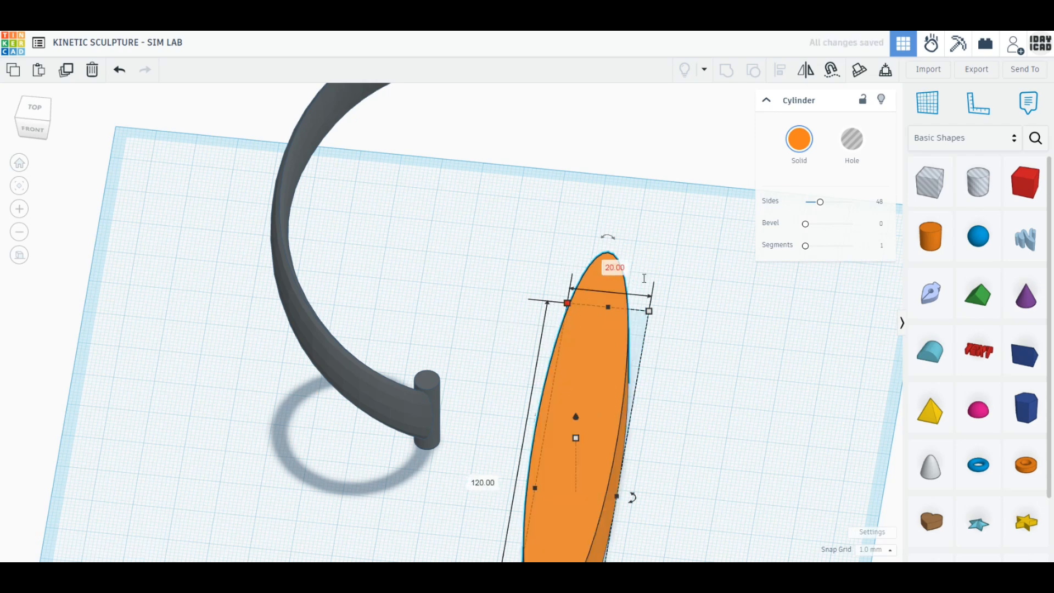
click(645, 278)
text(120)
key(Return)
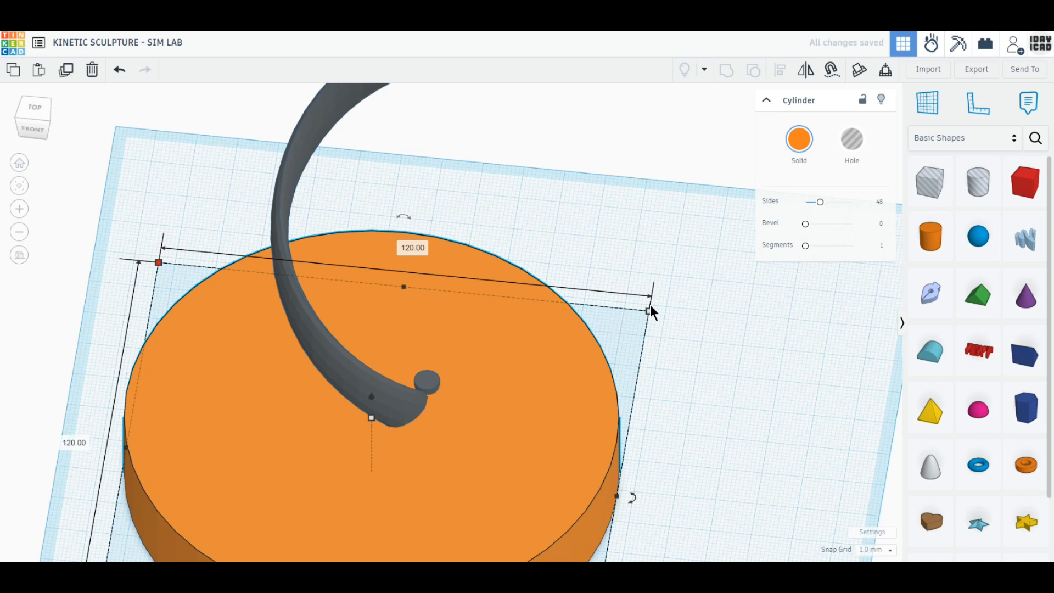
Step: Raise the large cylinder's sides to 128 and set its height to 5 mm to form a flat base
drag(825, 209, 897, 208)
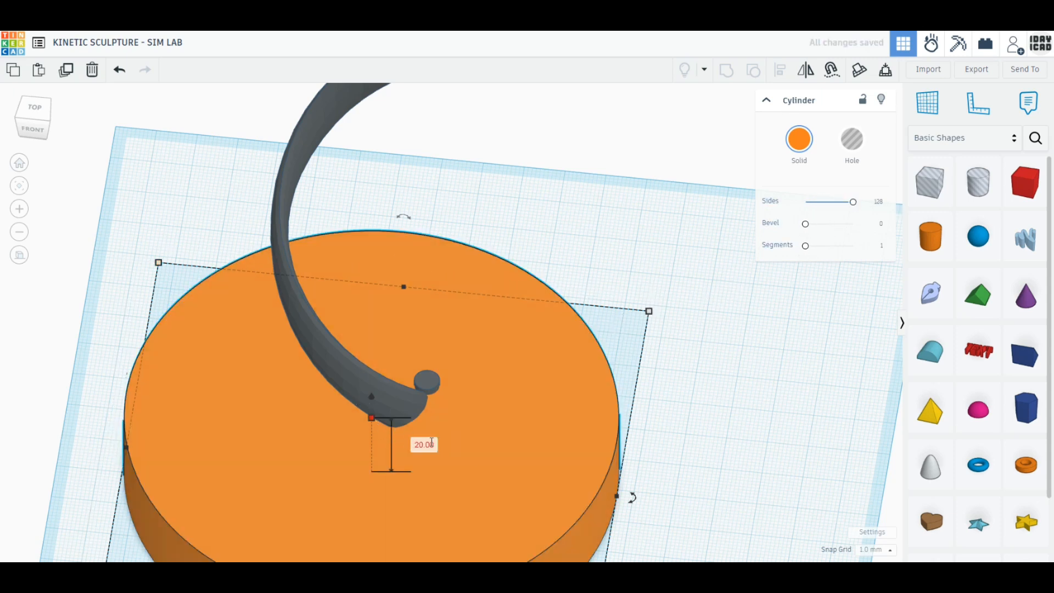
click(432, 442)
text(5)
key(Return)
click(694, 461)
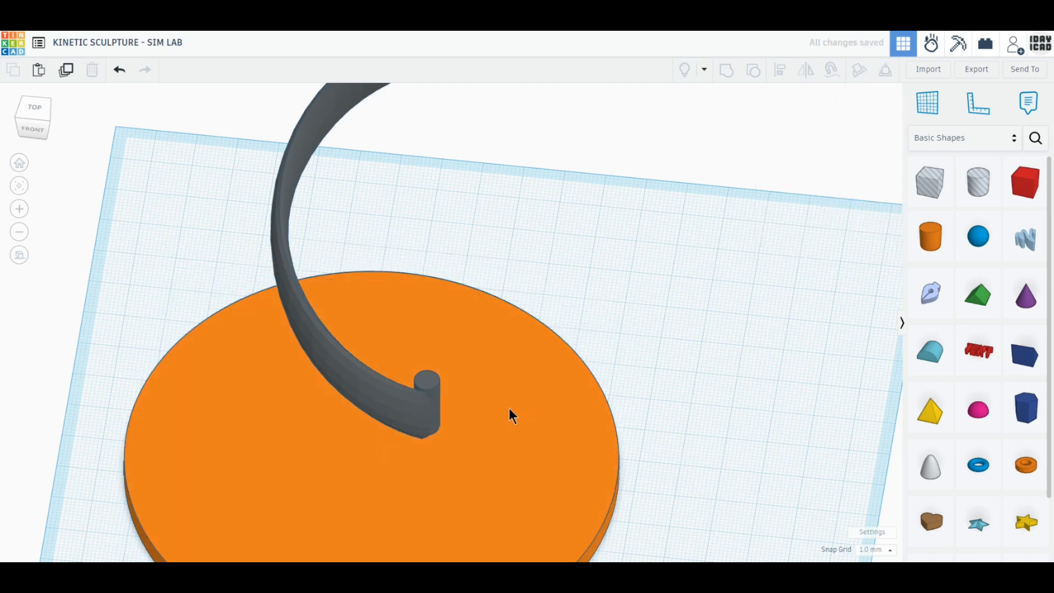
Step: Add a sphere to the workplane beside the spring arm and move the round base aside from the spring
scroll(510, 416, down, 3)
scroll(510, 415, down, 2)
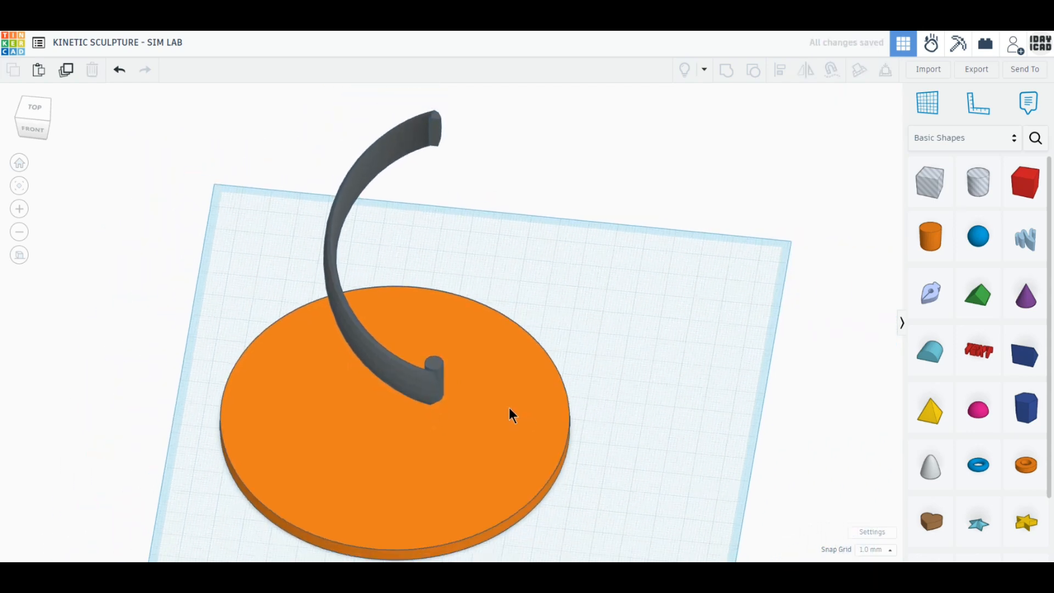
click(979, 242)
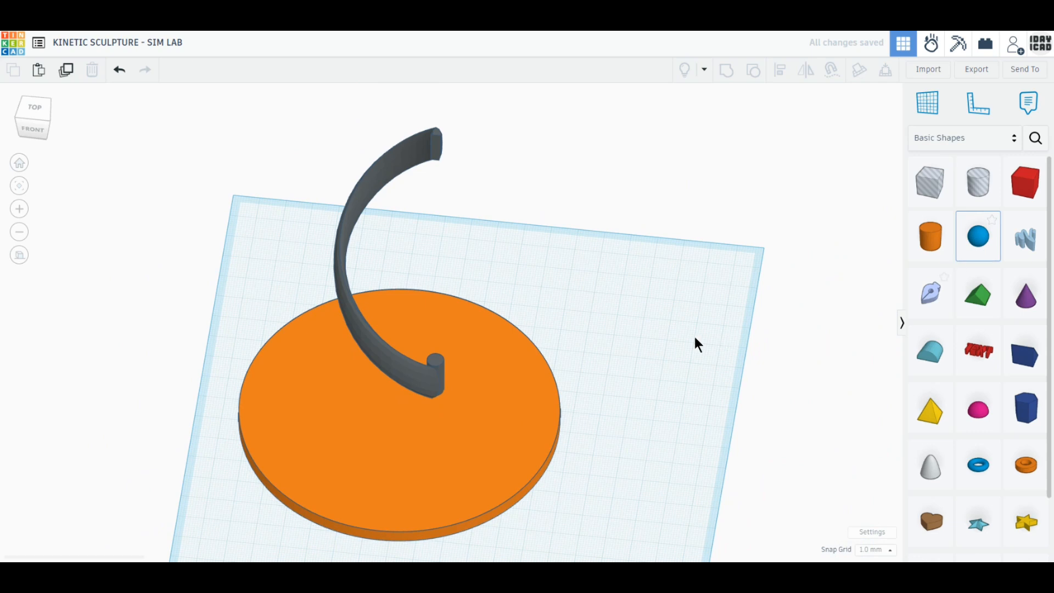
click(619, 352)
drag(520, 421, 314, 428)
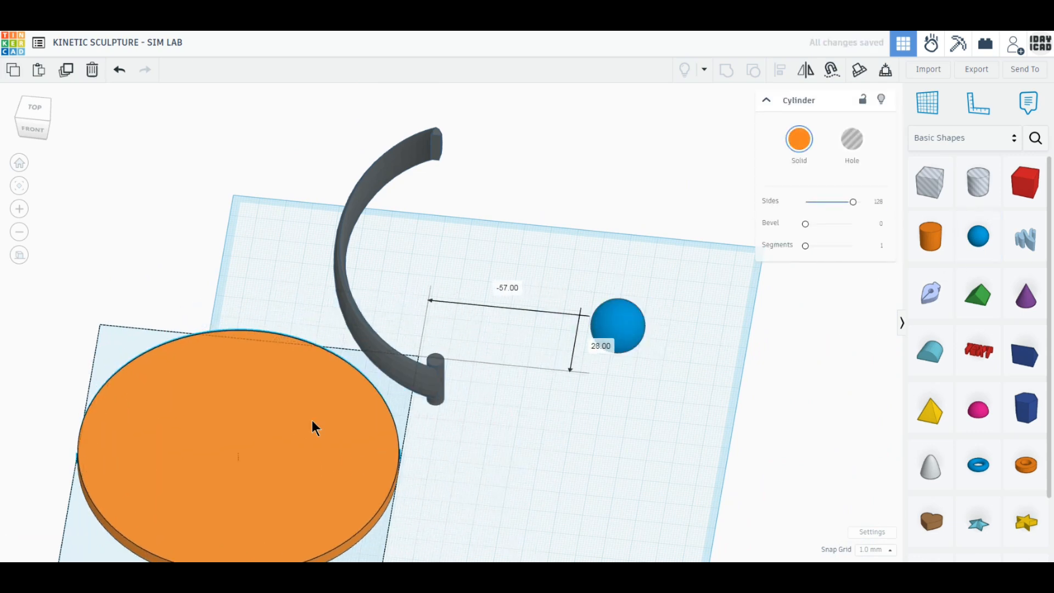
Step: Move the sphere closer to the spring arm and set its length and width to 10 mm each
click(33, 112)
scroll(398, 417, up, 3)
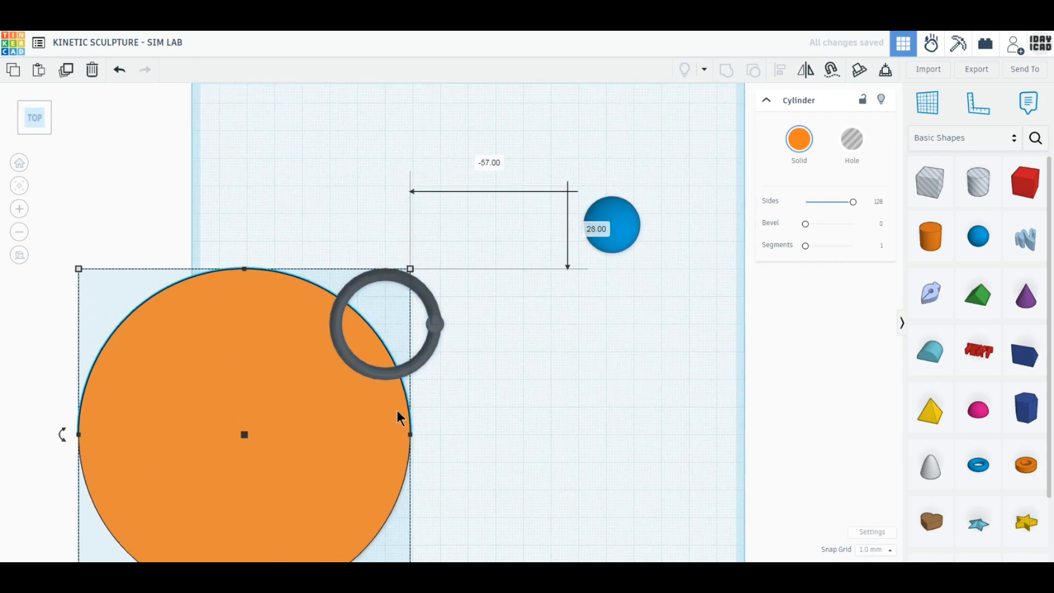
drag(675, 221, 557, 359)
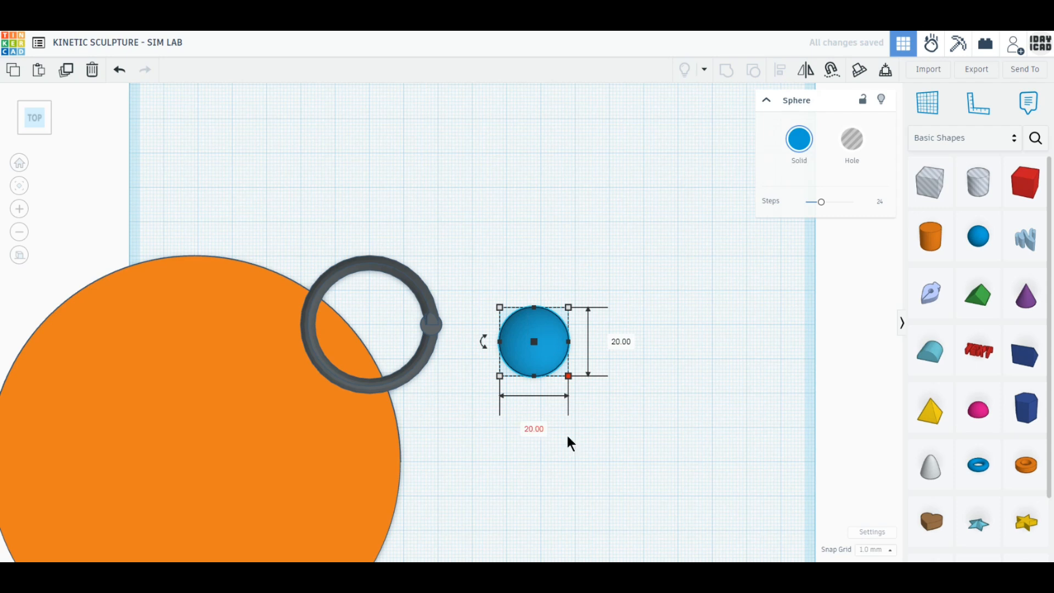
text(10)
key(Return)
click(585, 342)
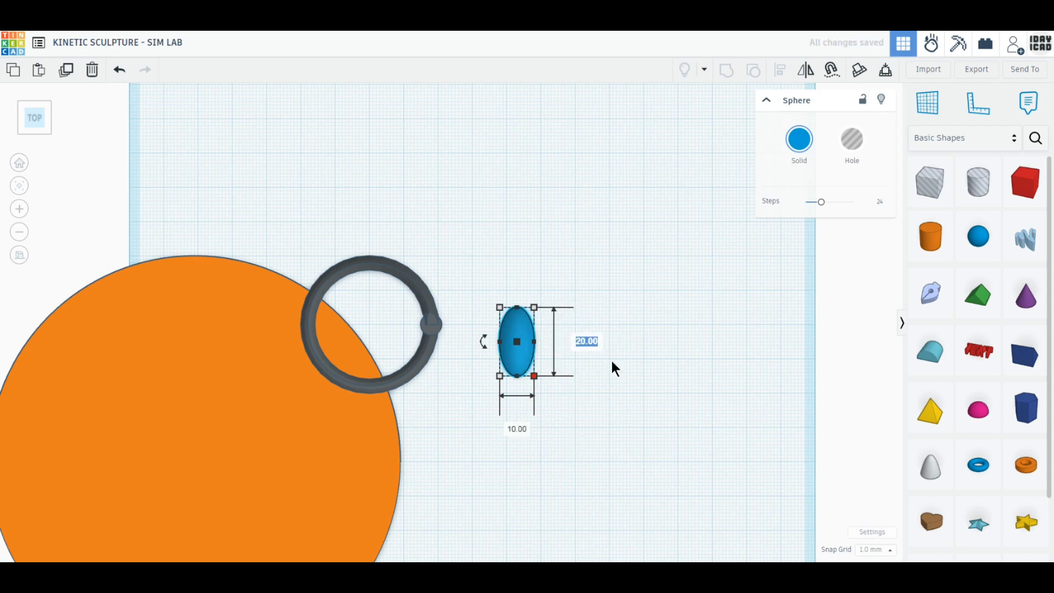
key(Return)
Step: Centre the sphere on the small cylinder post and raise it to the spring's upper end
scroll(450, 397, up, 4)
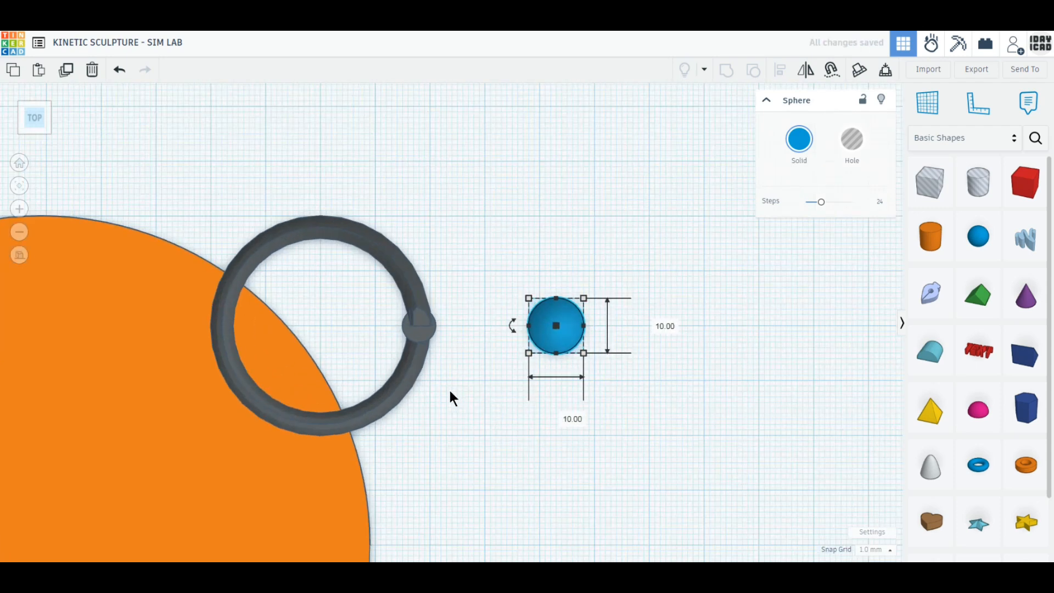
drag(609, 348, 420, 352)
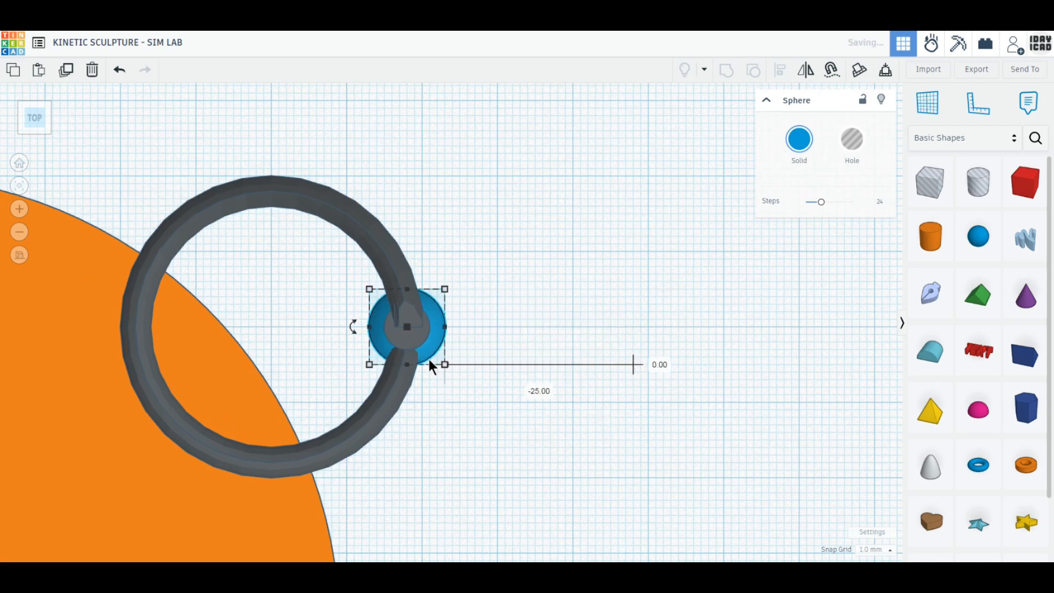
right_drag(424, 452, 386, 426)
scroll(387, 426, down, 4)
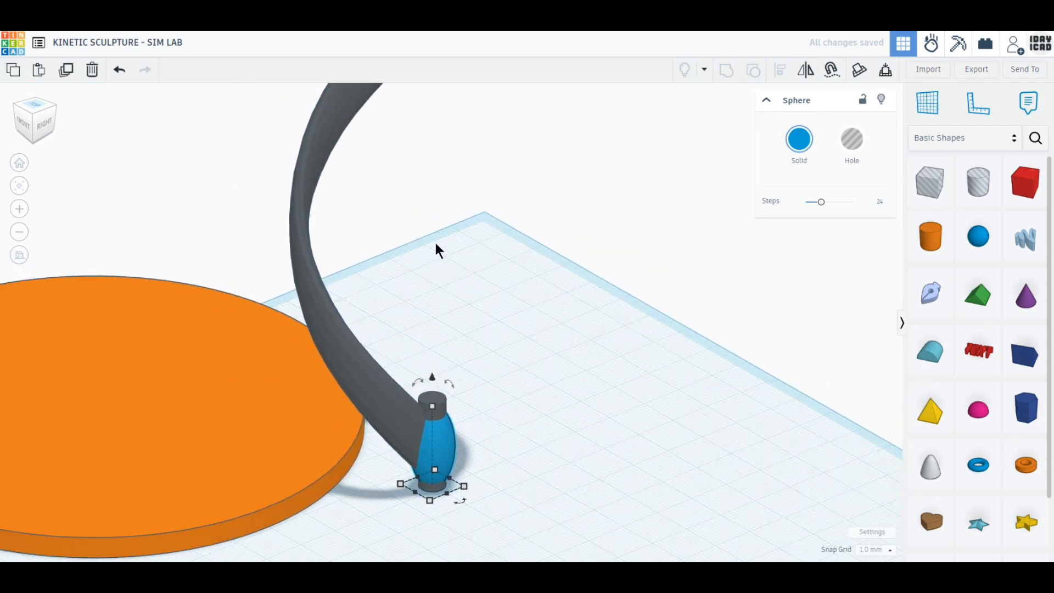
middle_drag(435, 244, 440, 315)
scroll(440, 314, down, 1)
scroll(439, 320, down, 4)
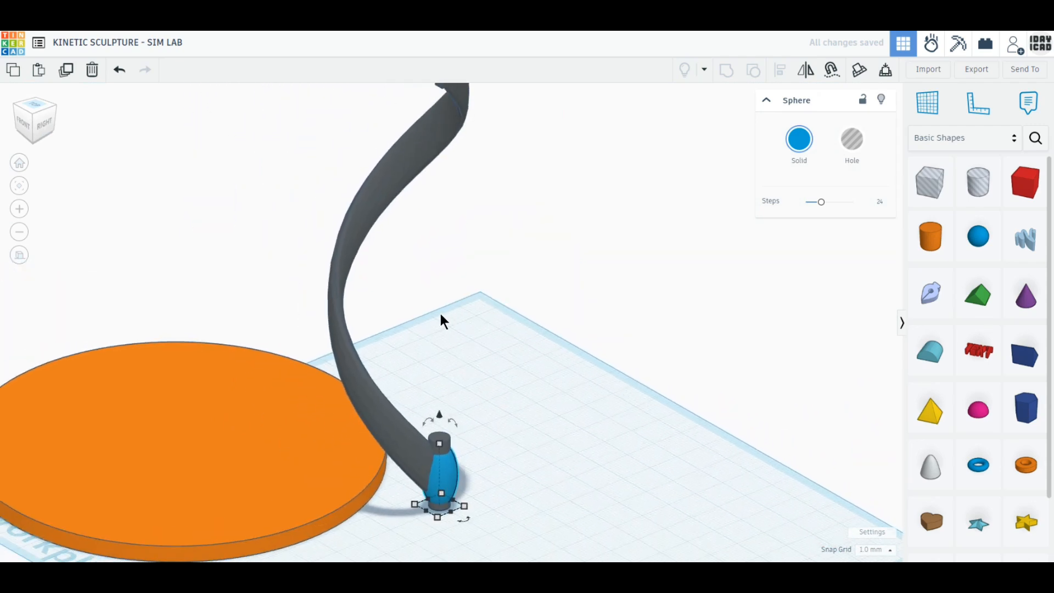
middle_drag(440, 317, 442, 354)
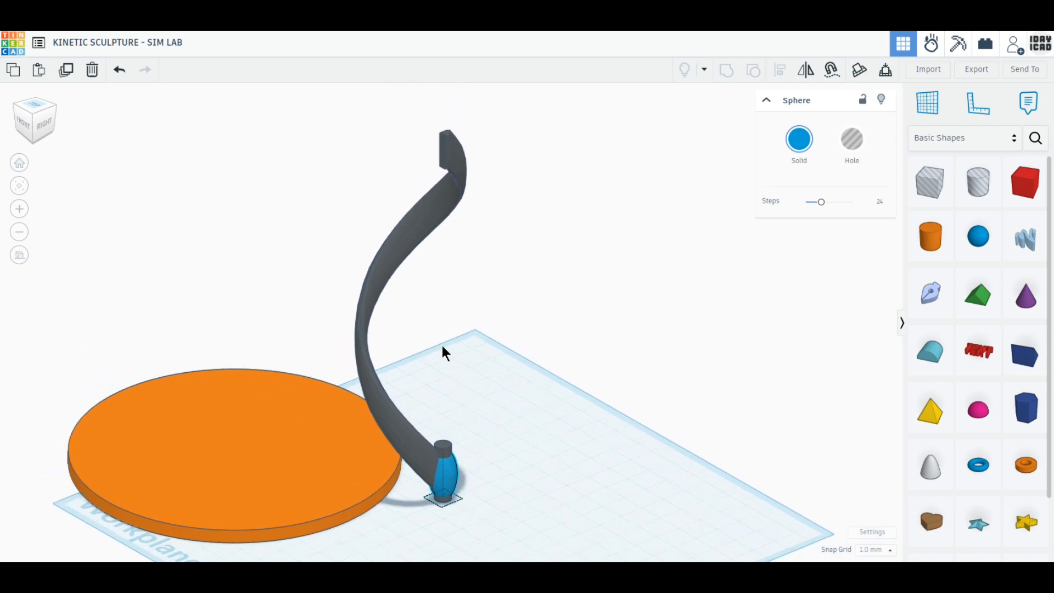
drag(450, 412, 478, 106)
Step: Group the sphere with the spring arm into one shape
mouse_move(294, 294)
right_down()
mouse_move(615, 271)
mouse_move(826, 280)
mouse_move(318, 301)
mouse_move(617, 304)
mouse_move(336, 296)
mouse_move(583, 315)
mouse_move(653, 333)
mouse_move(562, 413)
right_up()
drag(522, 440, 428, 172)
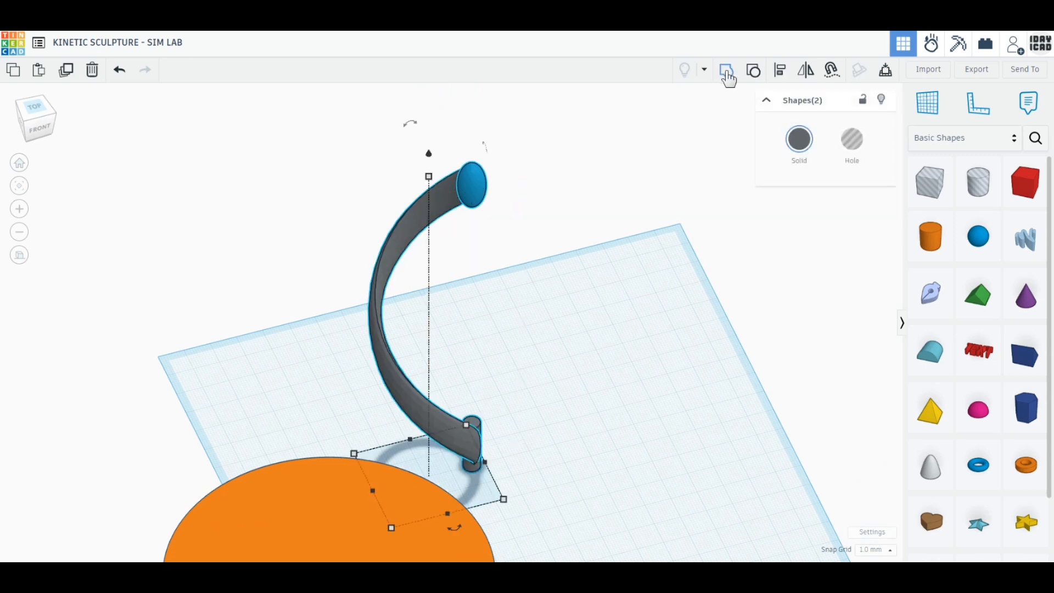
click(727, 76)
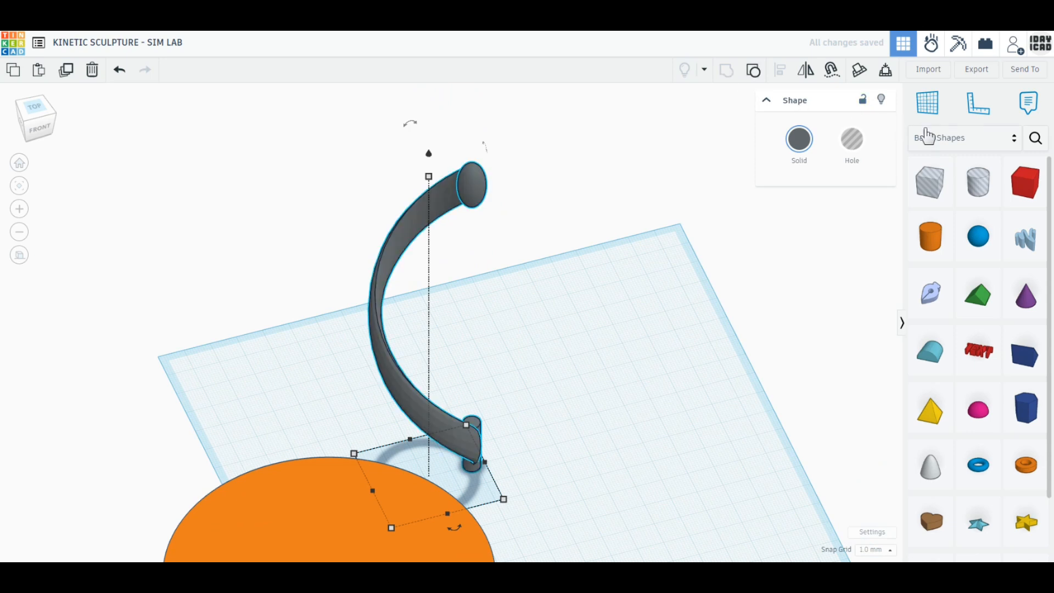
Step: Place an axle connector from the Sim Lab shapes on the workplane beside the spring arm
click(928, 137)
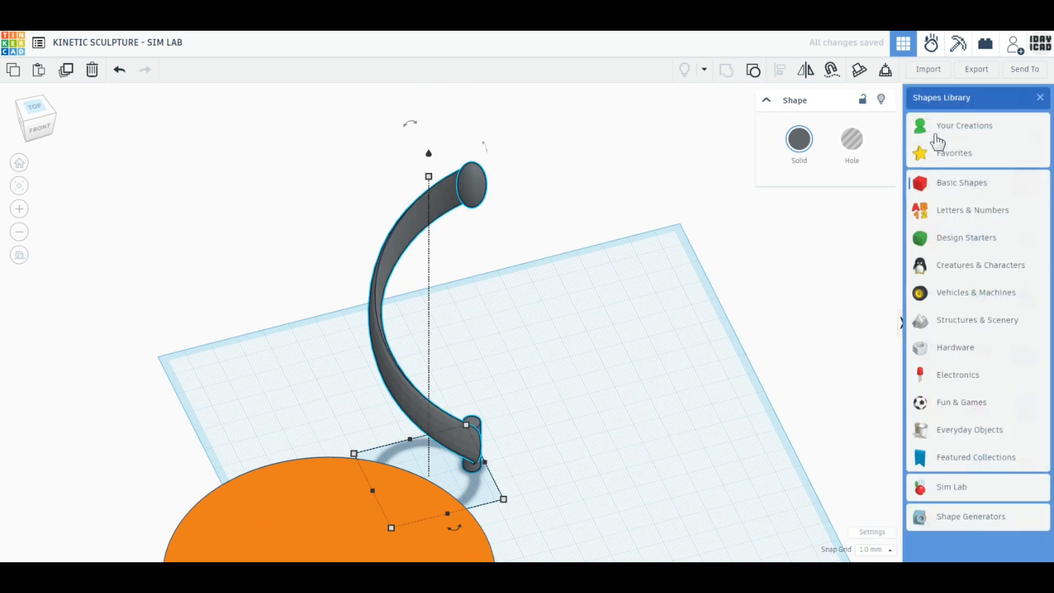
click(947, 486)
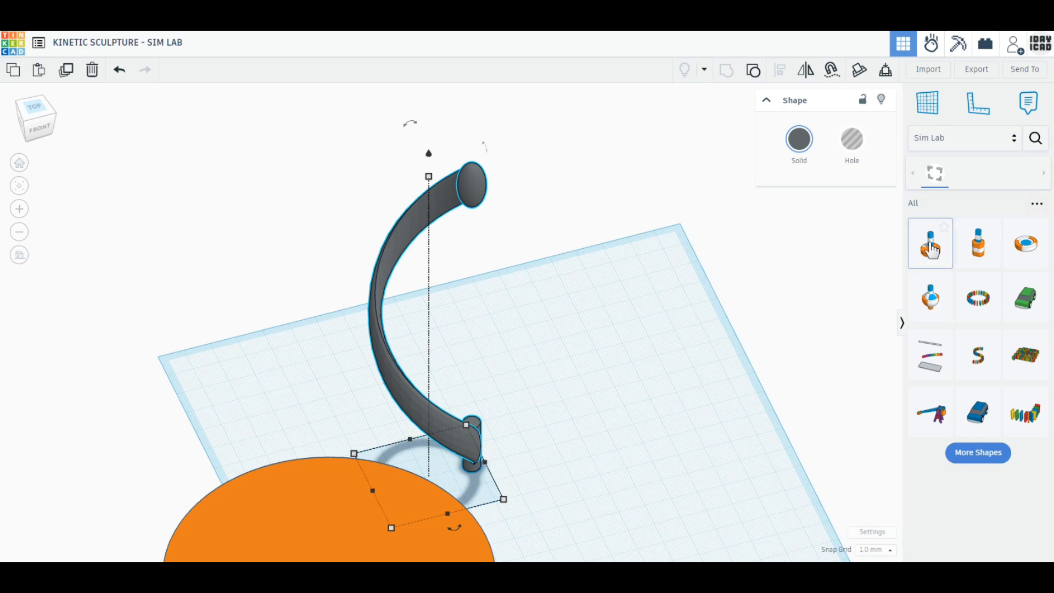
click(572, 416)
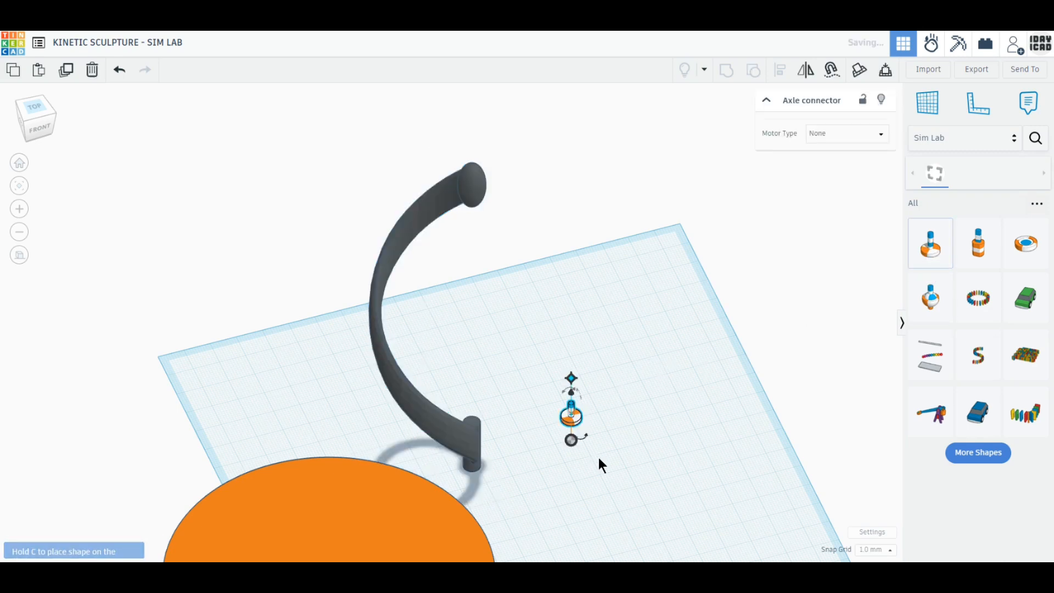
Step: Move the axle connector so it is centred on the spring arm's cylinder post in plan view
click(38, 106)
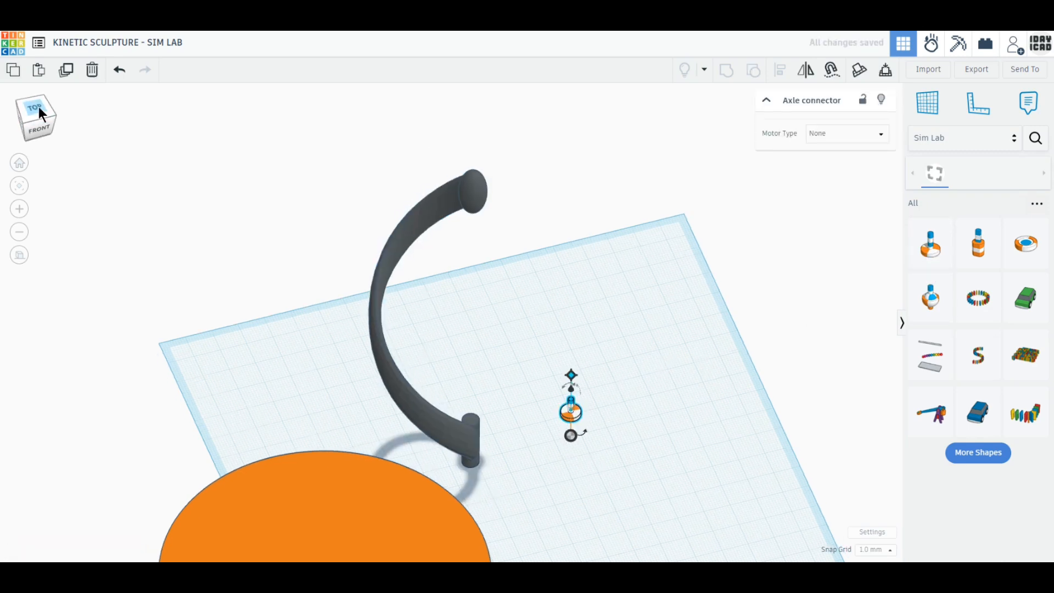
scroll(515, 496, up, 5)
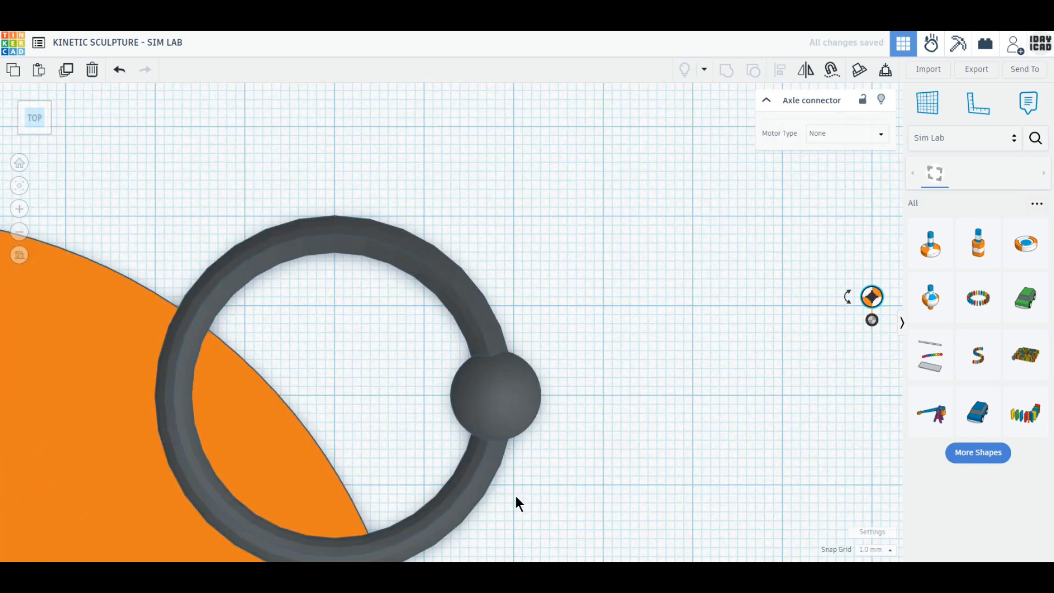
click(879, 320)
drag(877, 303, 500, 403)
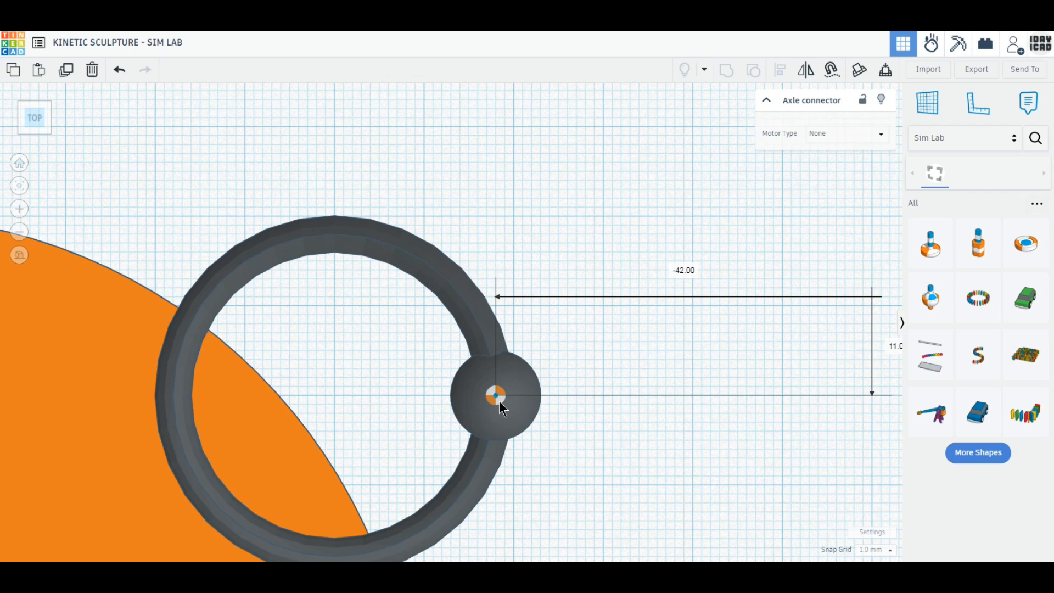
Step: Raise the axle connector 22 mm onto the top face of the cylinder post
right_drag(546, 463, 498, 417)
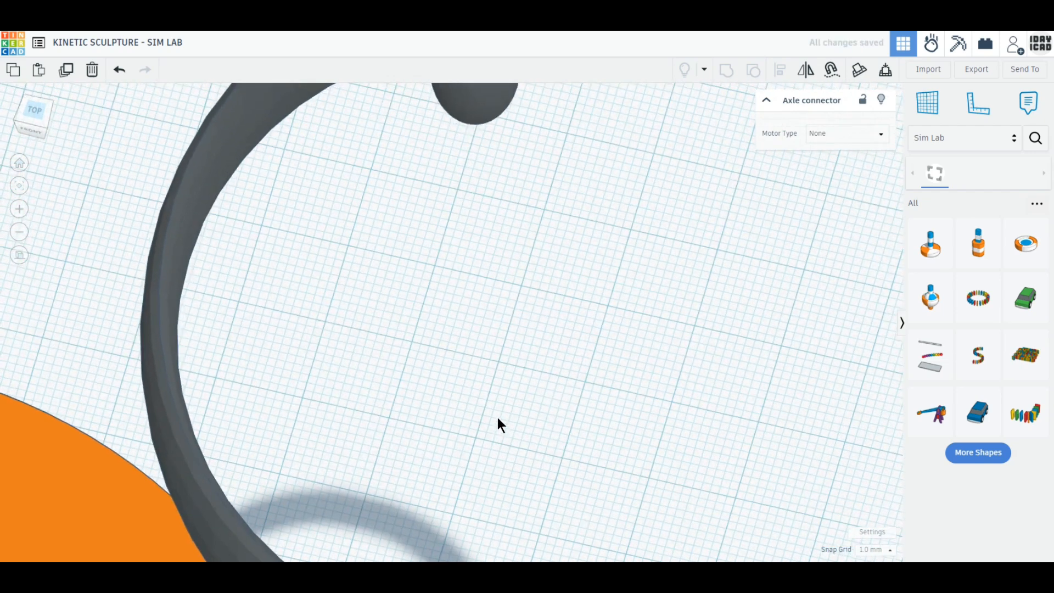
middle_drag(526, 497, 504, 288)
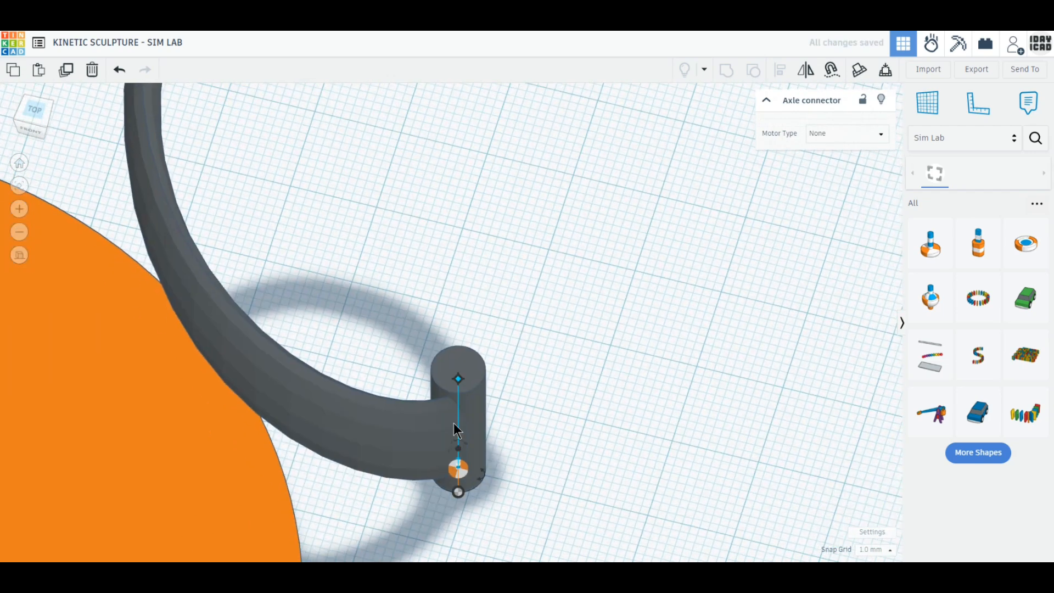
drag(459, 467, 464, 348)
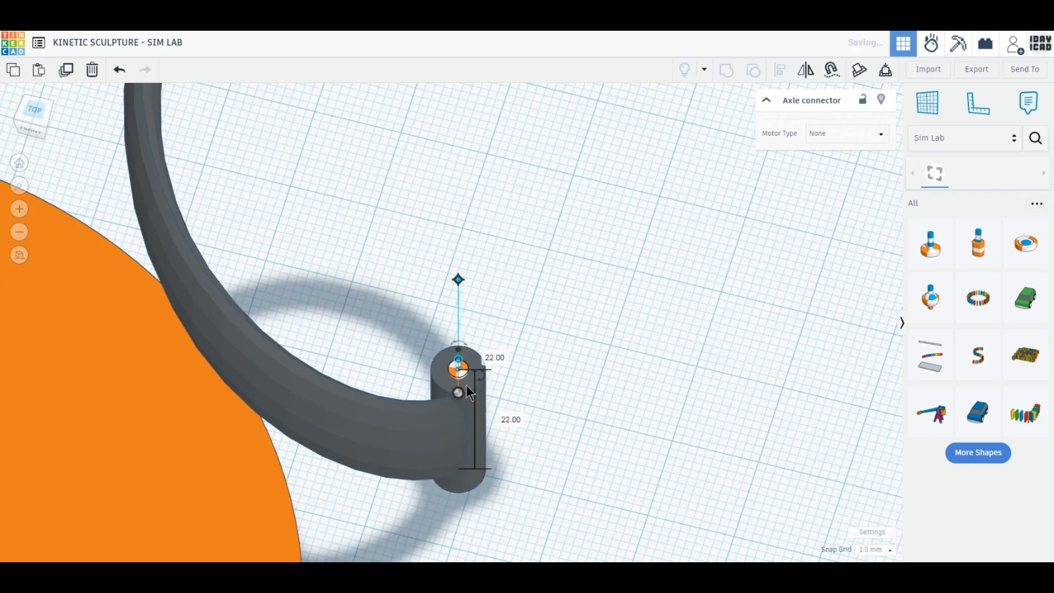
Step: Select the spring arm together with its axle connector and raise both 5 mm
drag(562, 467, 426, 319)
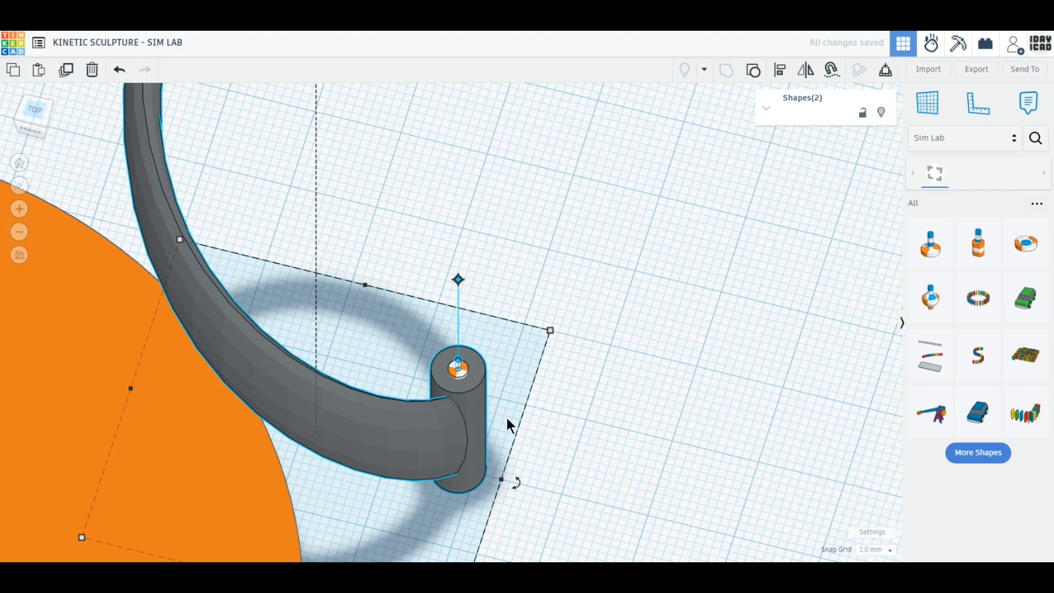
scroll(513, 428, down, 3)
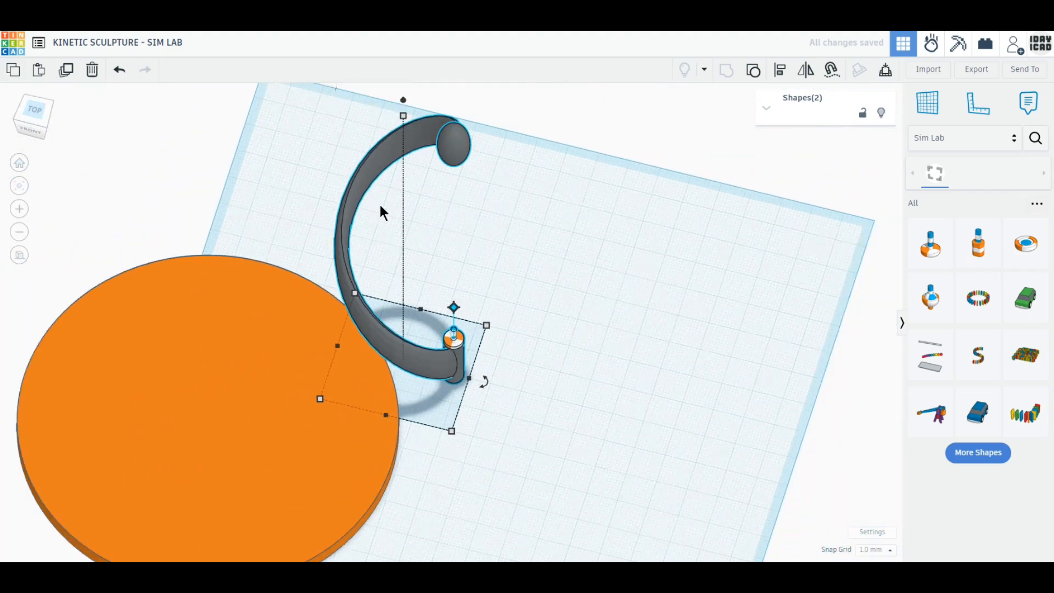
right_drag(489, 263, 478, 334)
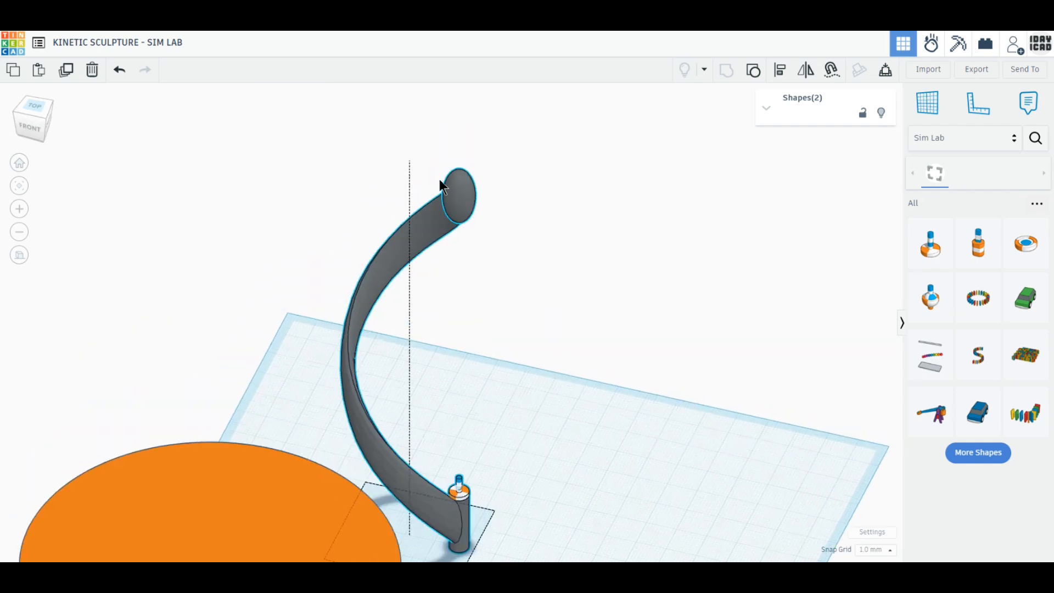
drag(410, 137, 413, 120)
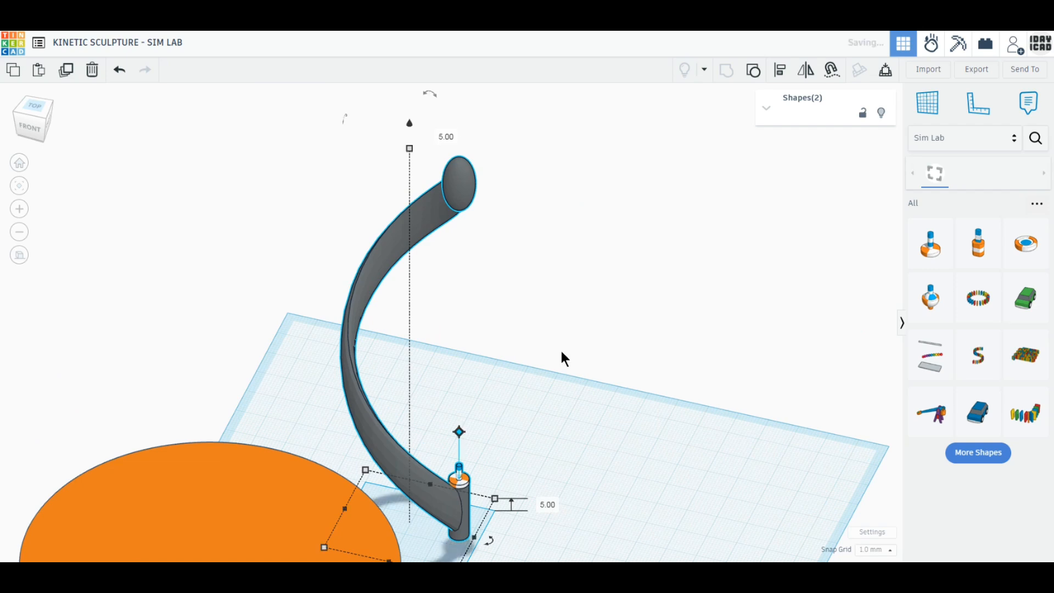
Step: Move the round base so its edge sits under the arm's post, and shift base, arm and connector together toward the workplane's middle
middle_drag(560, 348, 599, 202)
right_drag(537, 444, 570, 501)
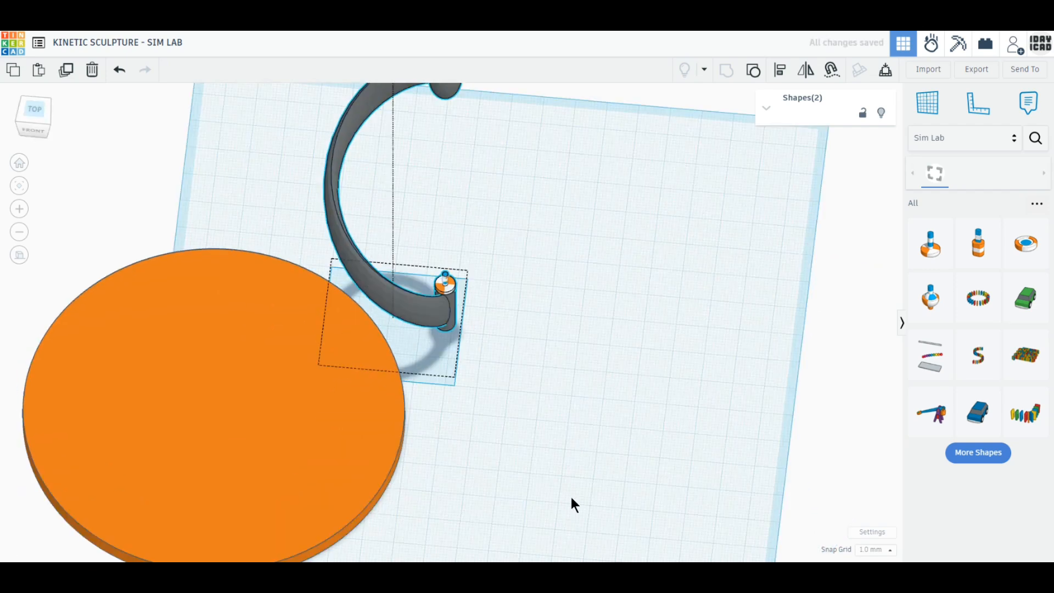
click(35, 113)
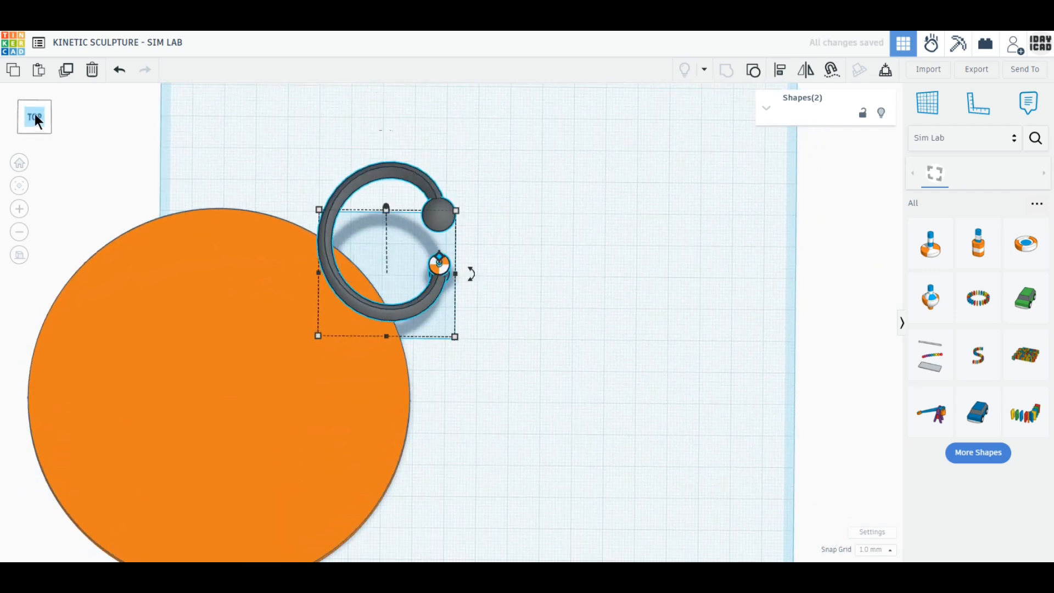
click(39, 276)
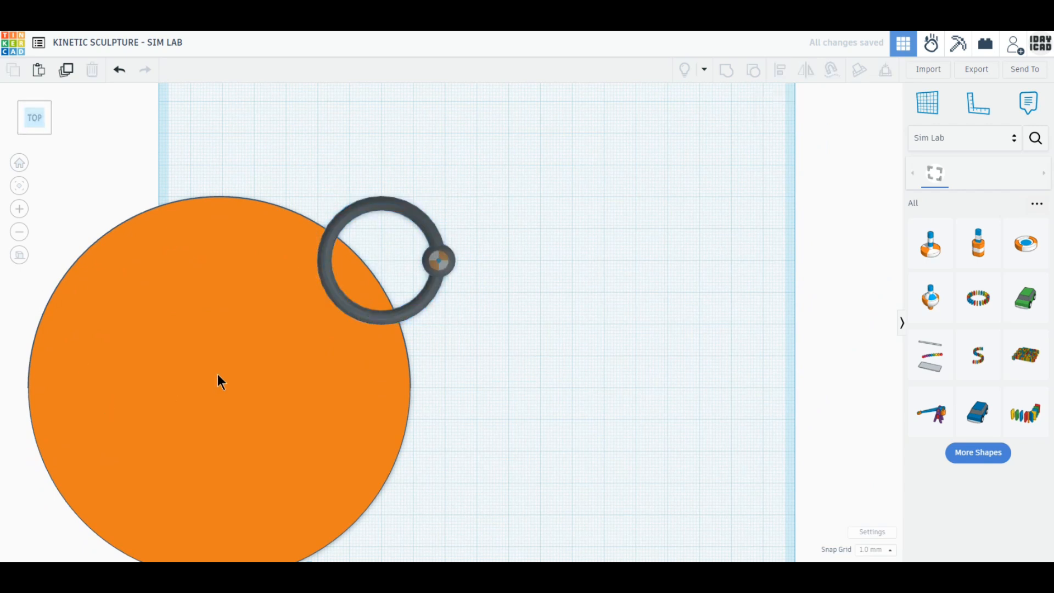
drag(218, 376, 502, 270)
drag(502, 269, 497, 281)
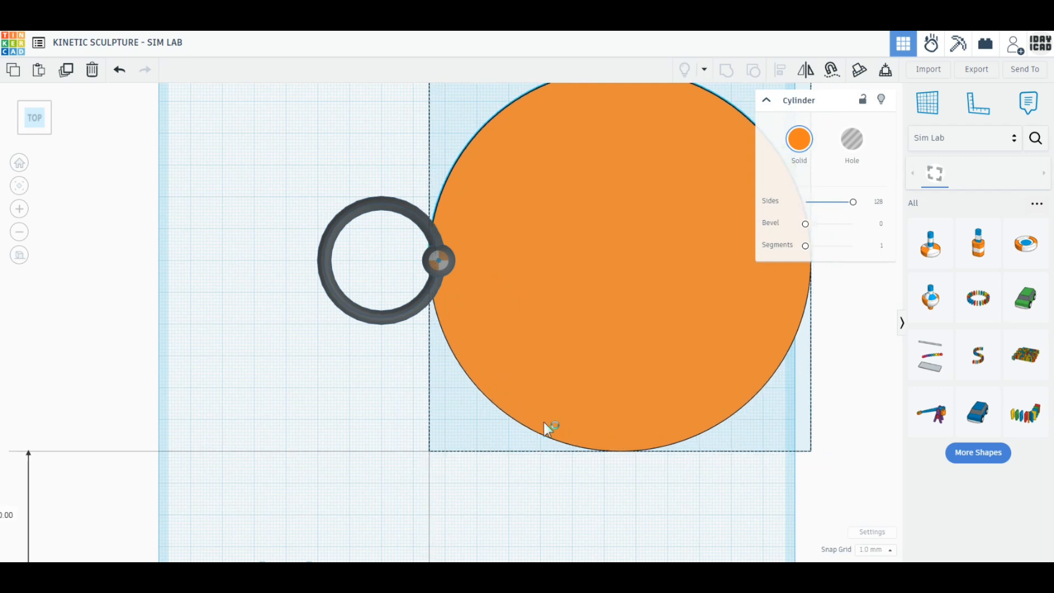
drag(651, 509, 351, 199)
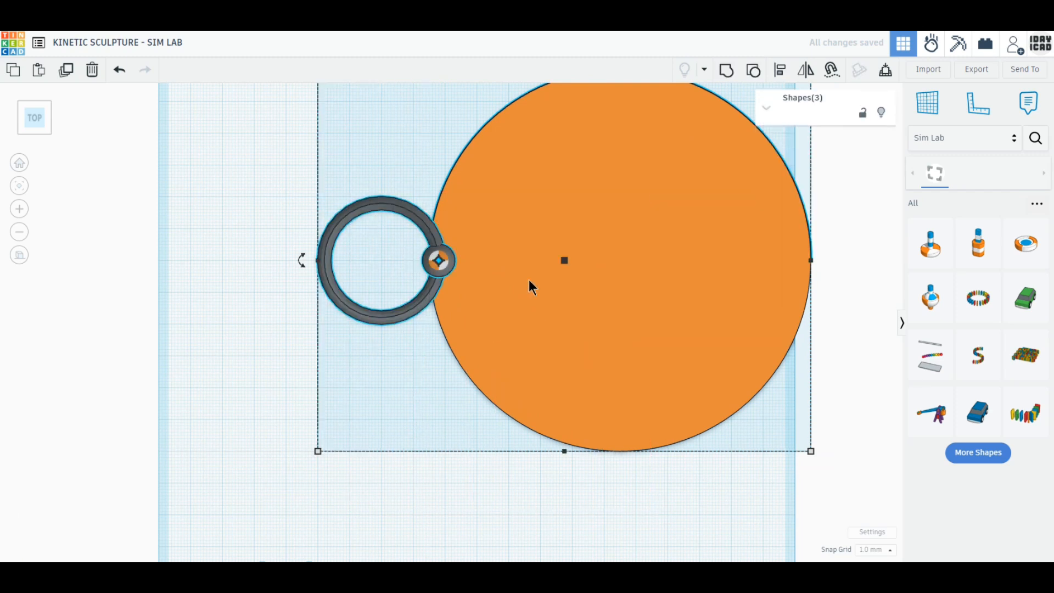
drag(667, 198, 522, 295)
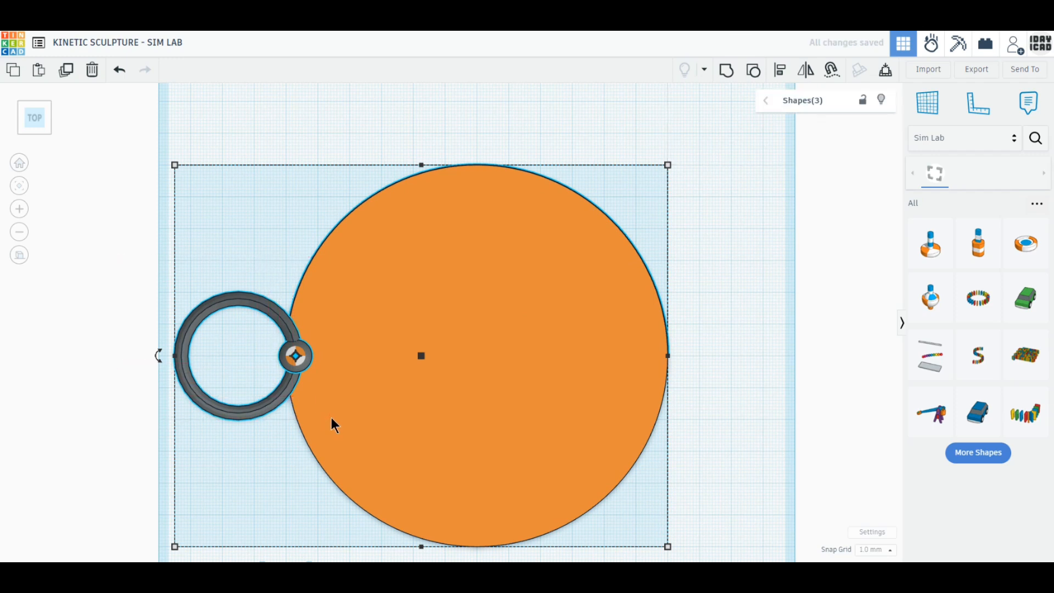
Step: Duplicate the spring arm and its axle connector in place, leaving out the round base
shift+click(359, 425)
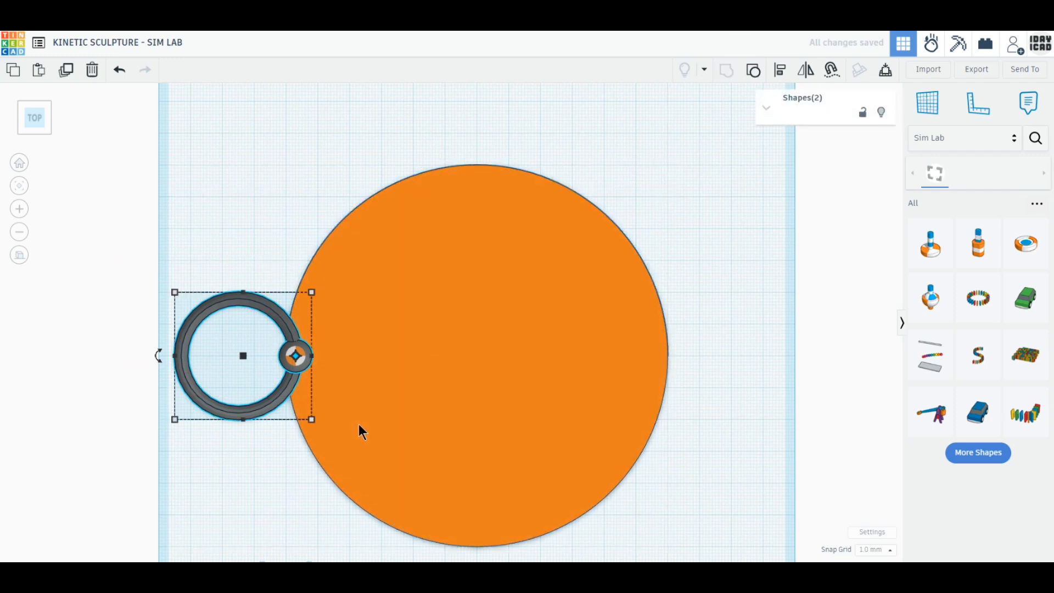
click(66, 75)
right_drag(156, 479, 222, 455)
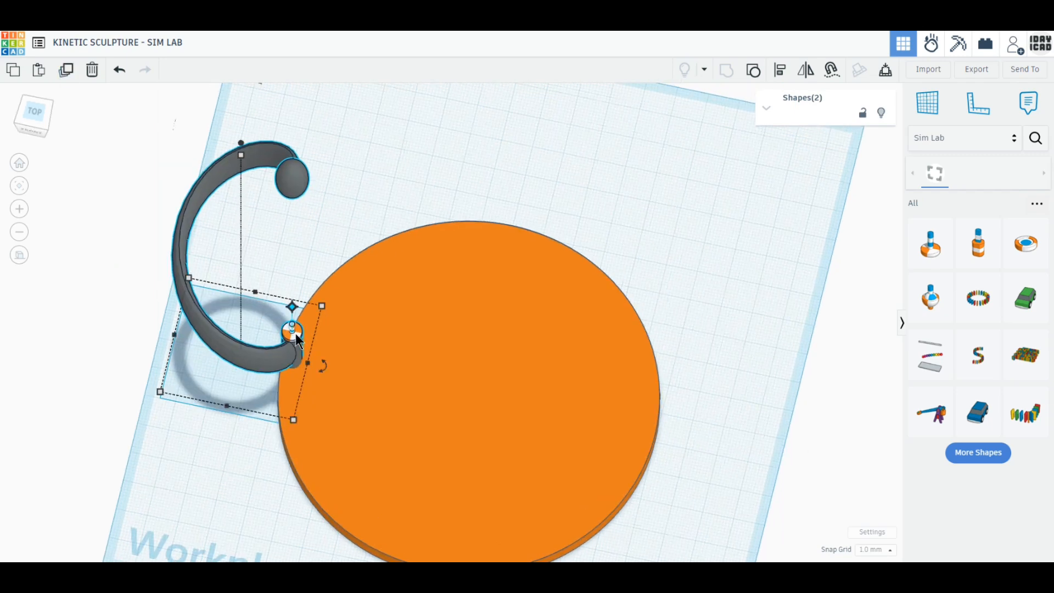
click(181, 469)
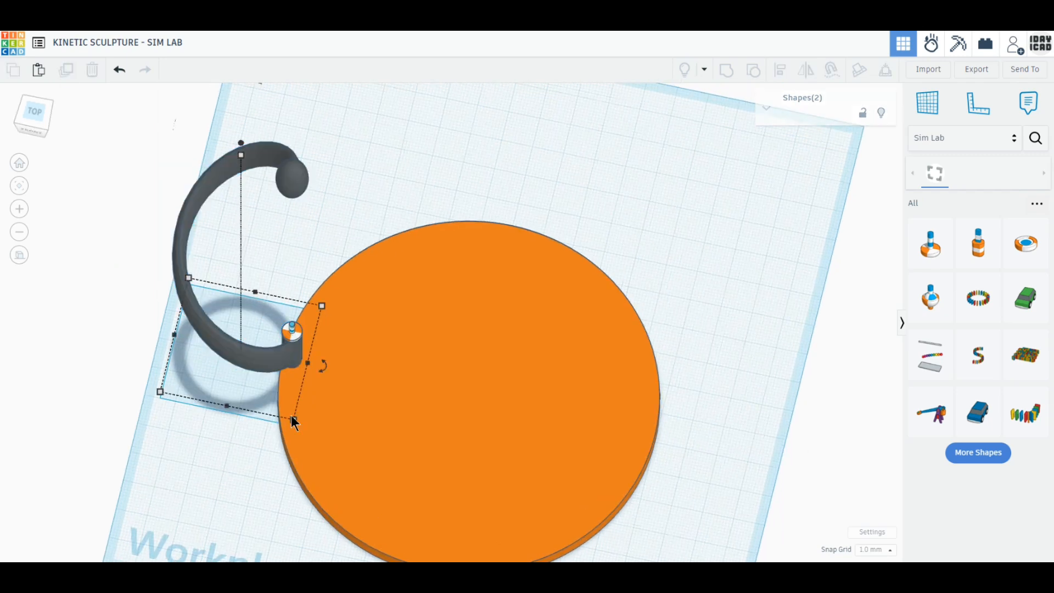
Step: Recolour the round base from the preset colours to light grey
click(292, 333)
drag(289, 359, 525, 416)
click(525, 409)
click(801, 142)
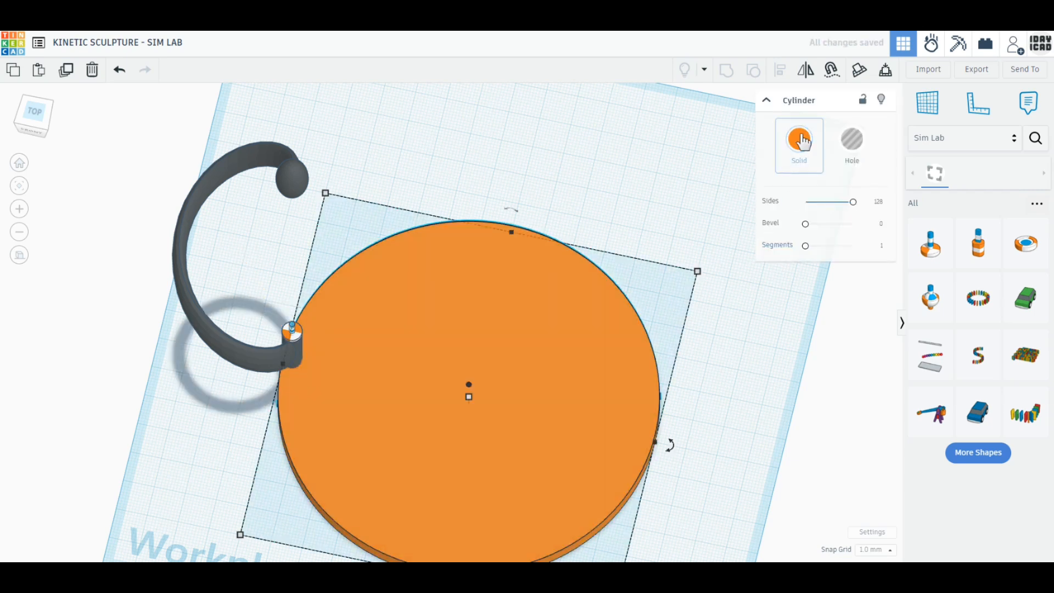
click(898, 256)
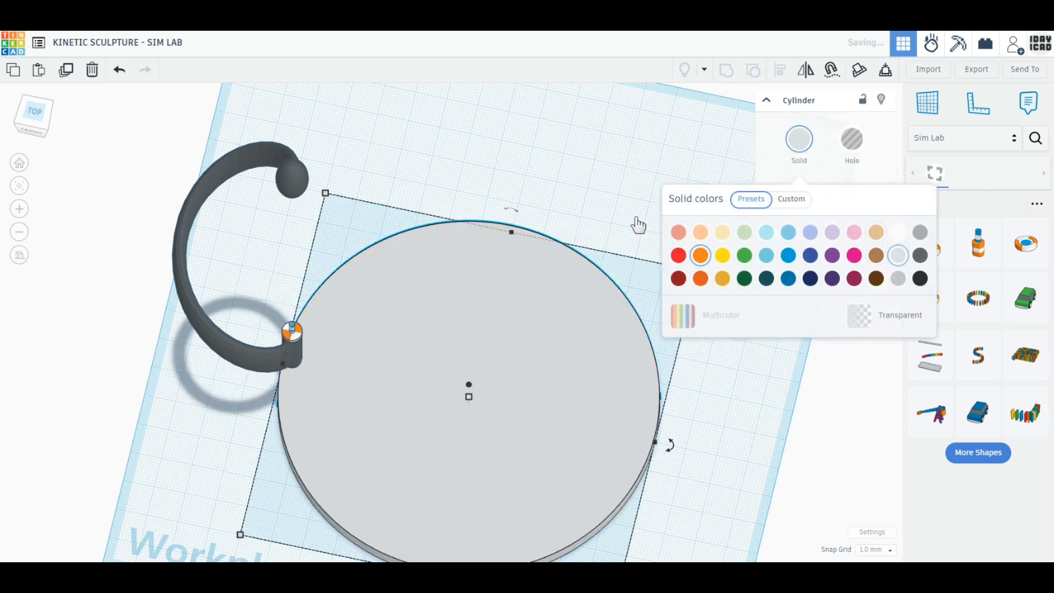
click(575, 159)
Step: In top view, duplicate the spring arm with its axle connector and move the copy 103 mm across the round base
click(27, 122)
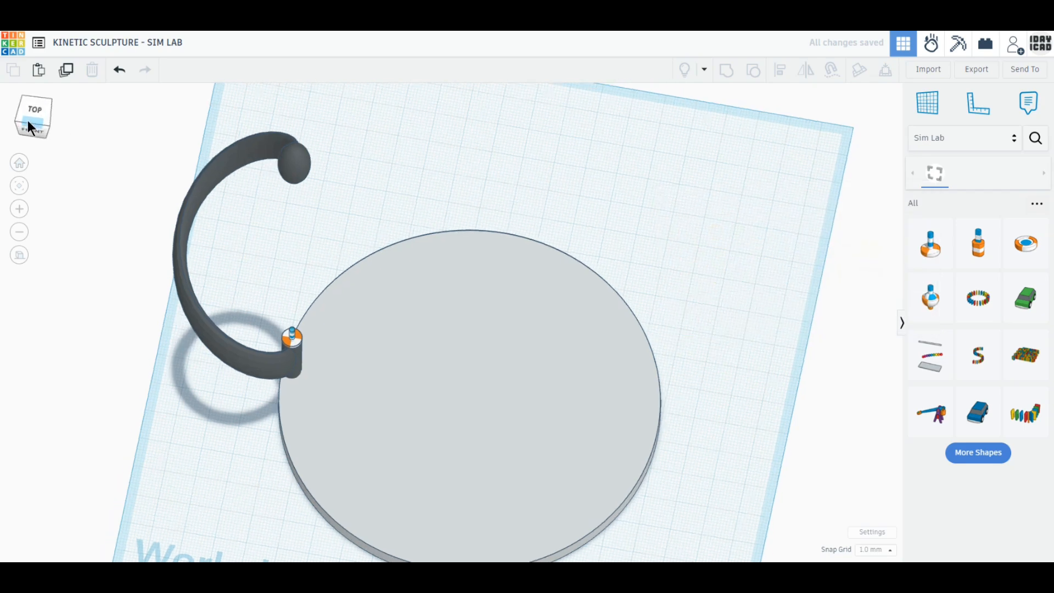
click(35, 109)
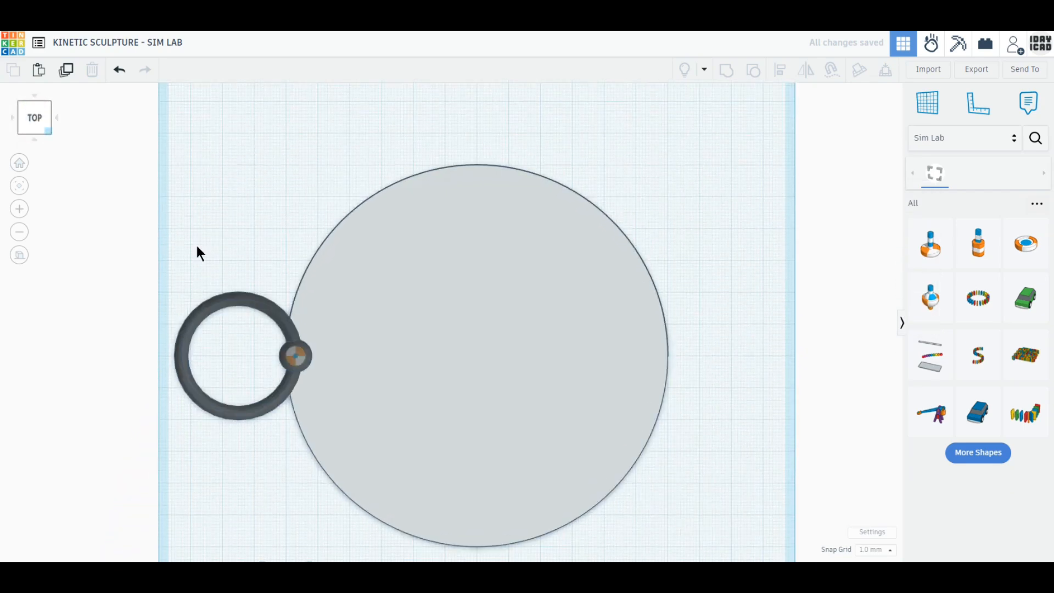
drag(130, 221, 330, 470)
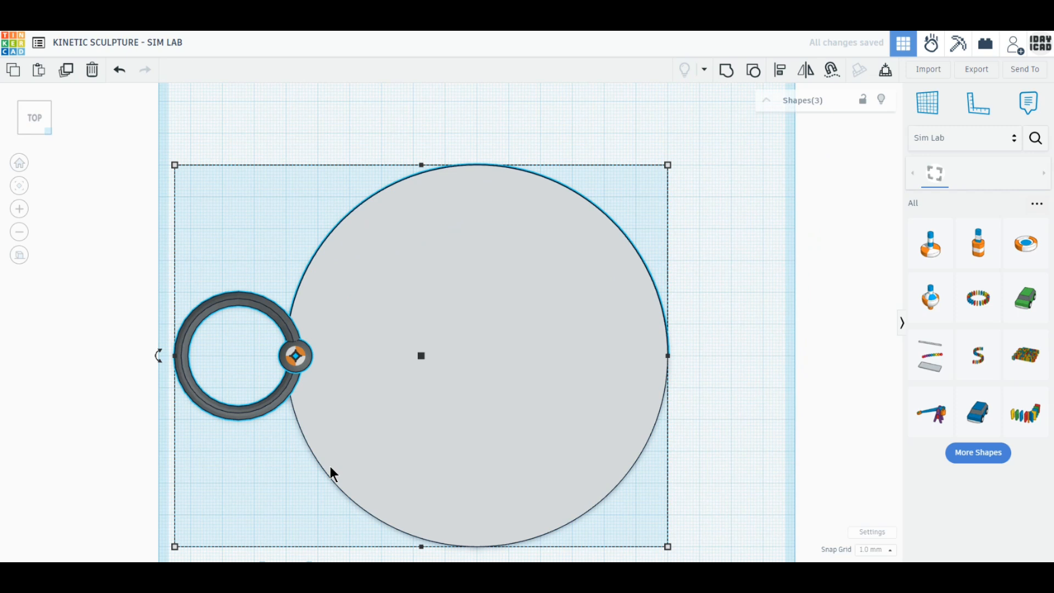
shift+click(370, 368)
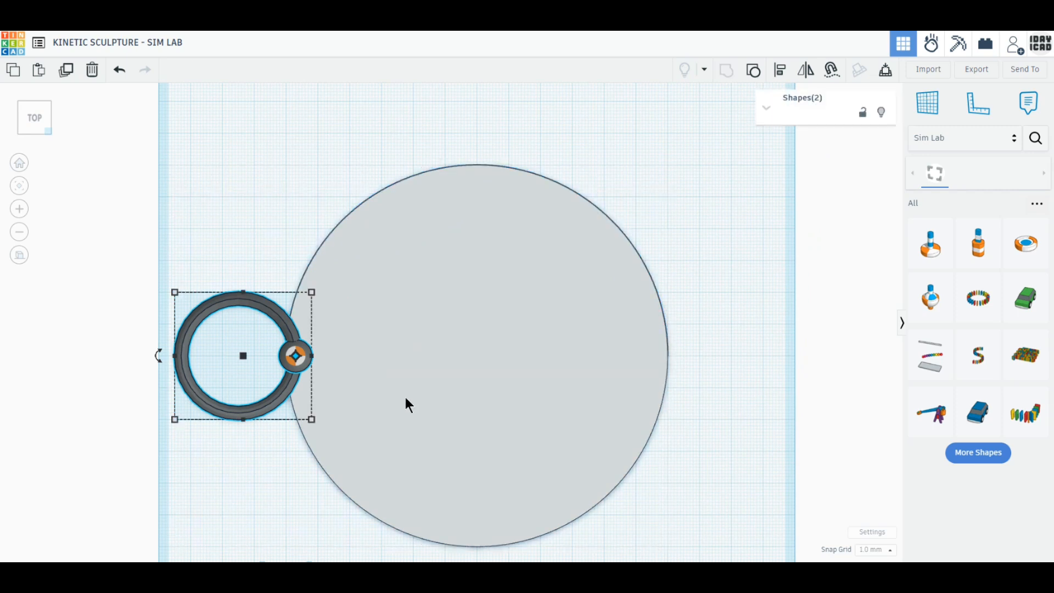
click(66, 73)
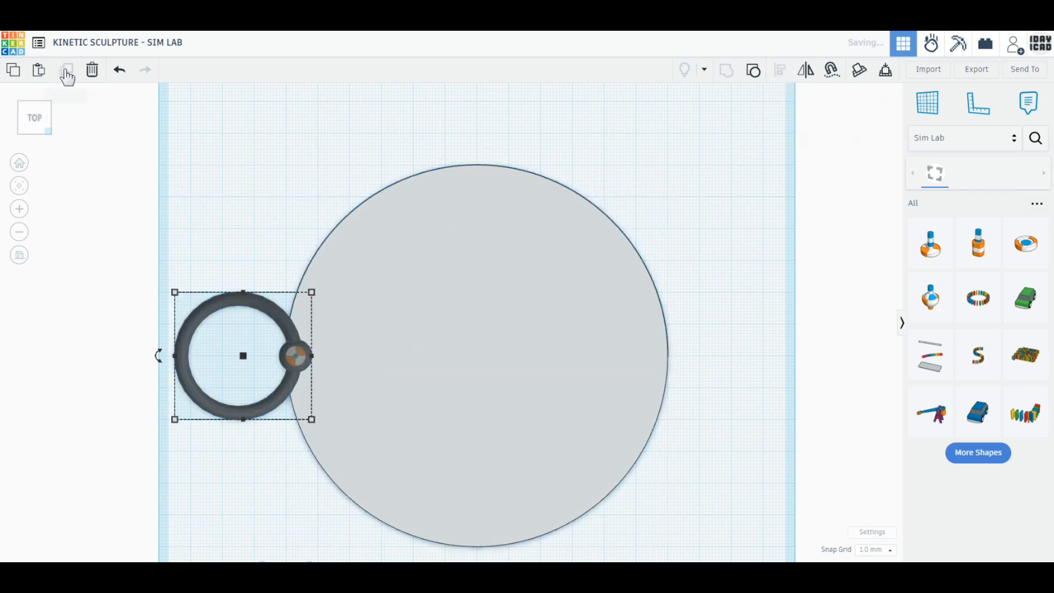
drag(262, 411, 588, 417)
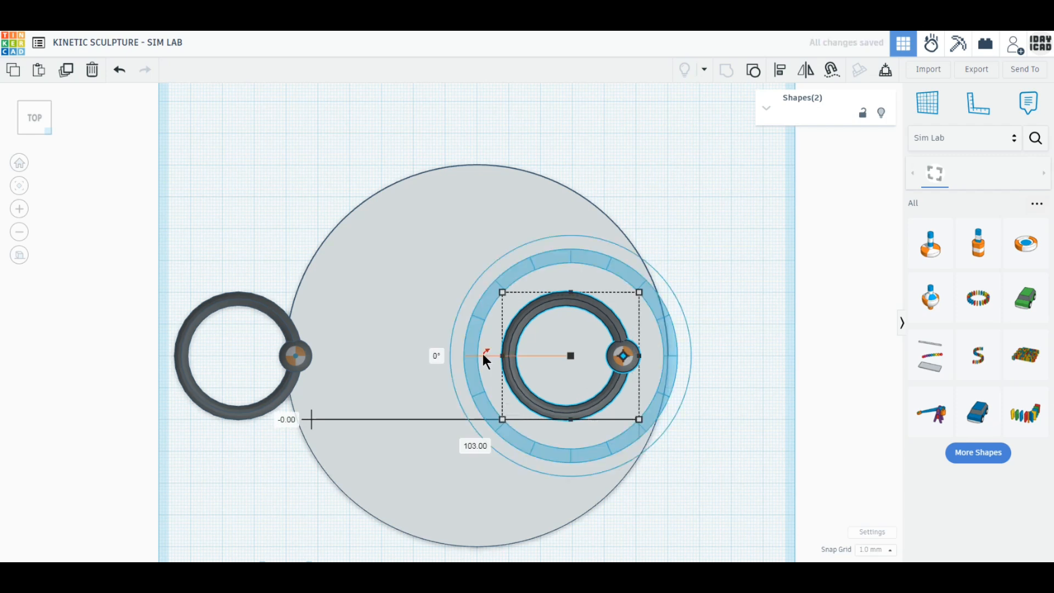
Step: Rotate the copied arm and connector half a turn and move them 45 mm outward to the base's opposite edge
drag(485, 355, 543, 391)
scroll(748, 400, up, 5)
middle_drag(748, 400, 325, 349)
drag(201, 383, 559, 379)
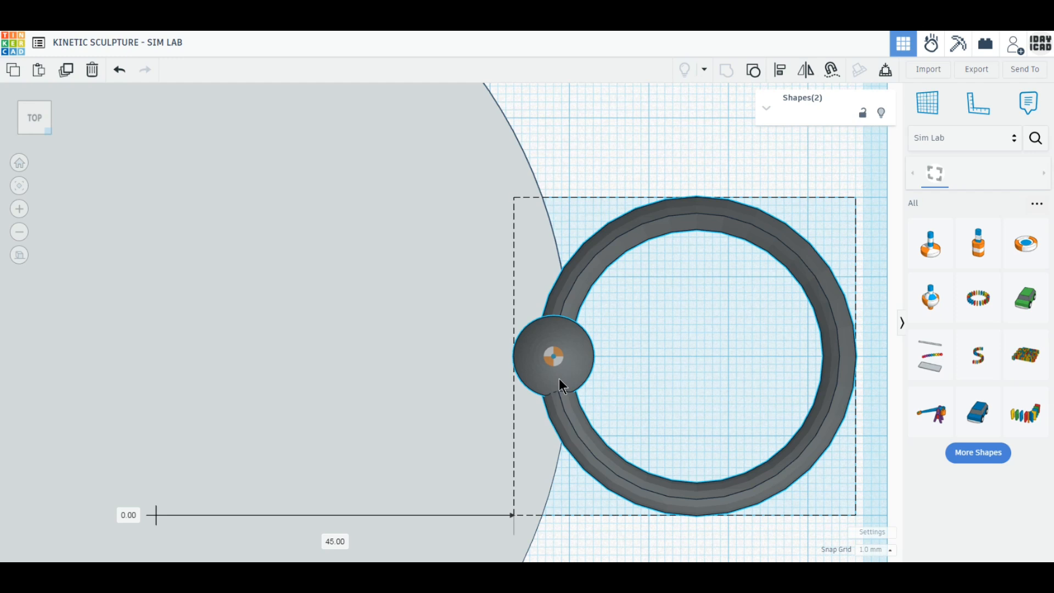
scroll(281, 438, down, 3)
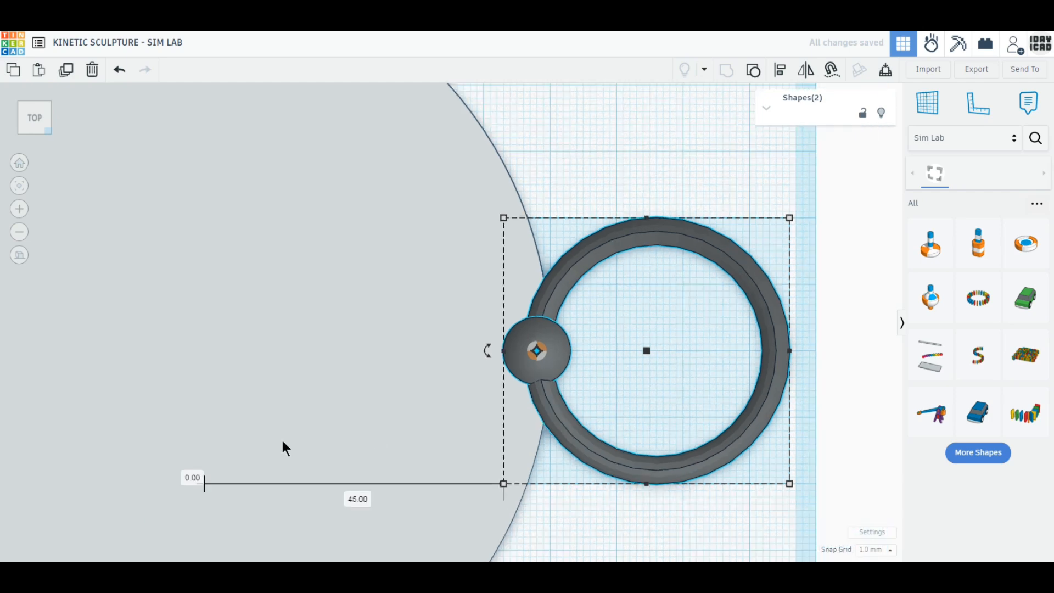
Step: Nudge the copied arm and connector 1 mm inward toward the base's centre to match the original arm's edge position
middle_drag(520, 422, 689, 422)
middle_drag(246, 418, 381, 412)
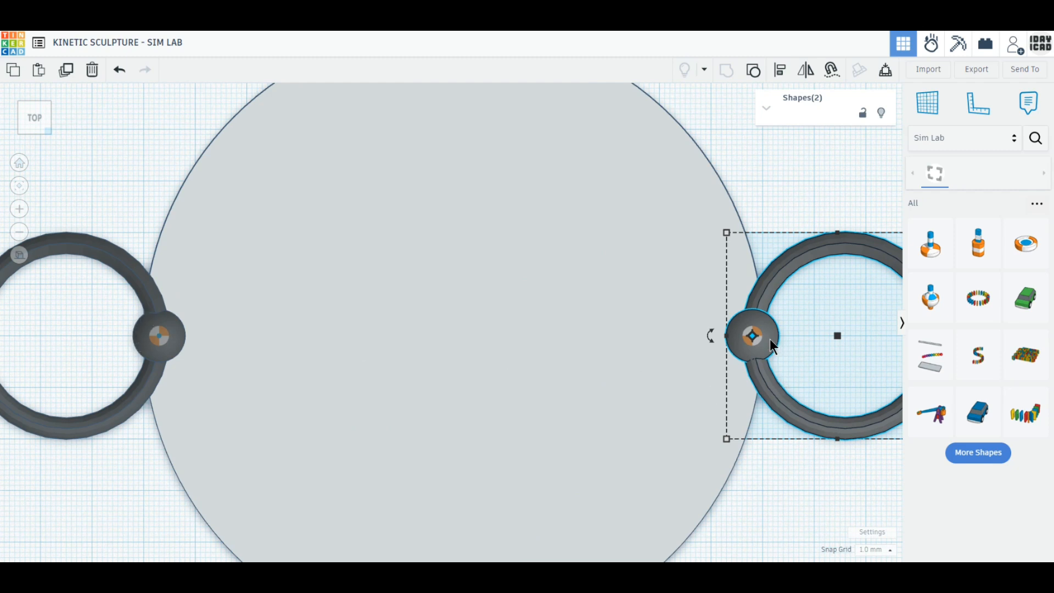
middle_drag(770, 338, 770, 338)
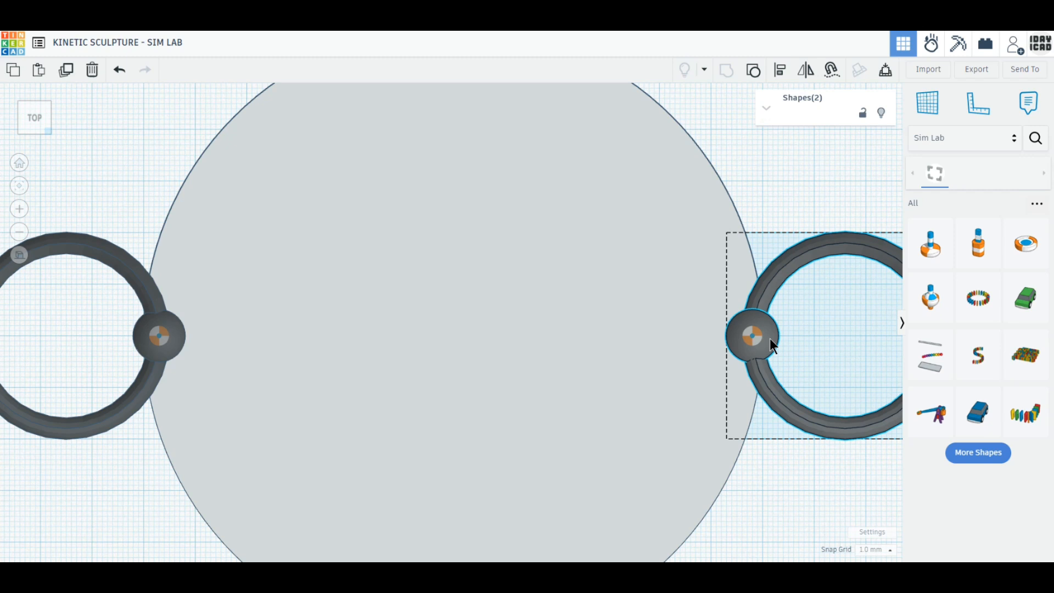
drag(770, 338, 764, 339)
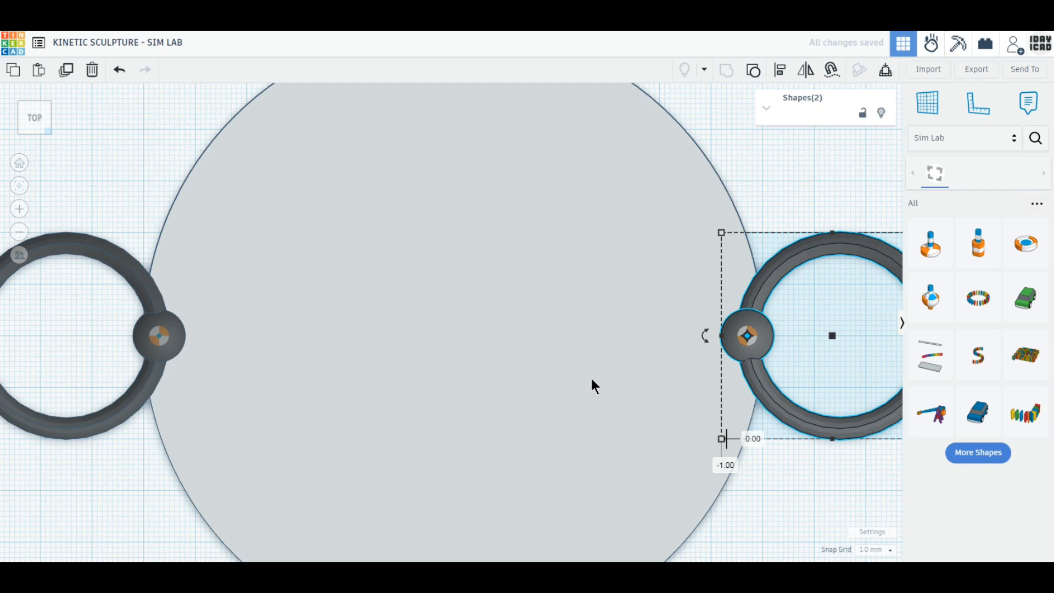
Step: Duplicate both spring arms with their connectors, leaving out the base, and rotate the copies 45° around the base's centre
right_drag(559, 416, 560, 381)
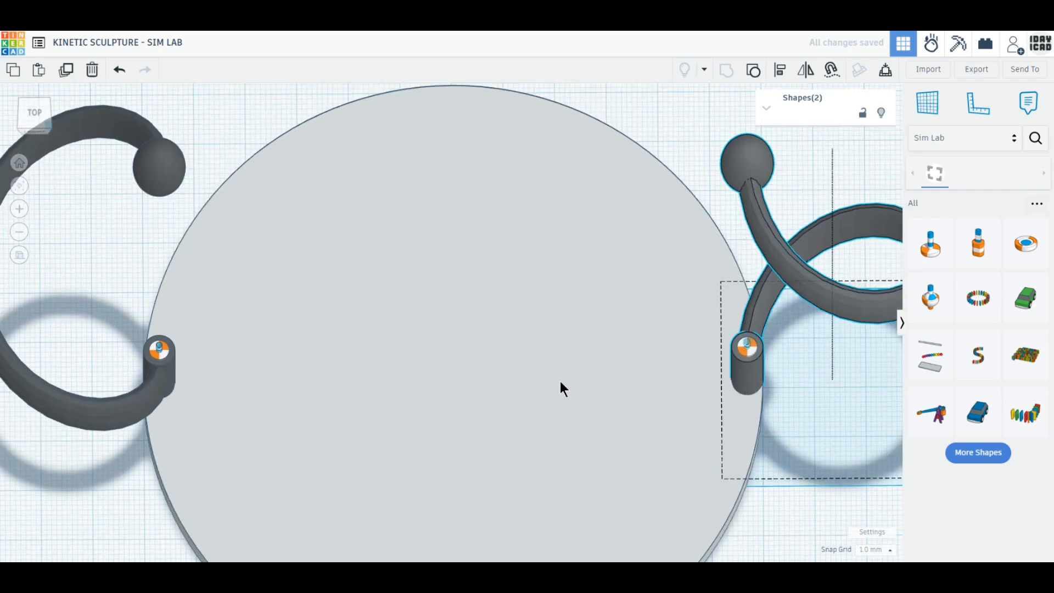
scroll(561, 383, down, 3)
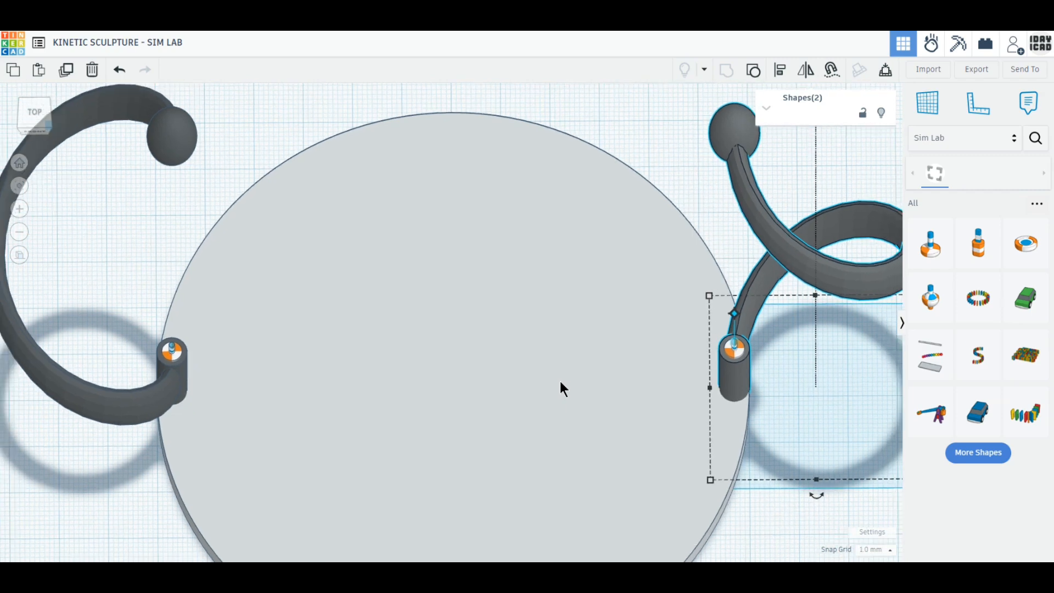
scroll(545, 393, down, 3)
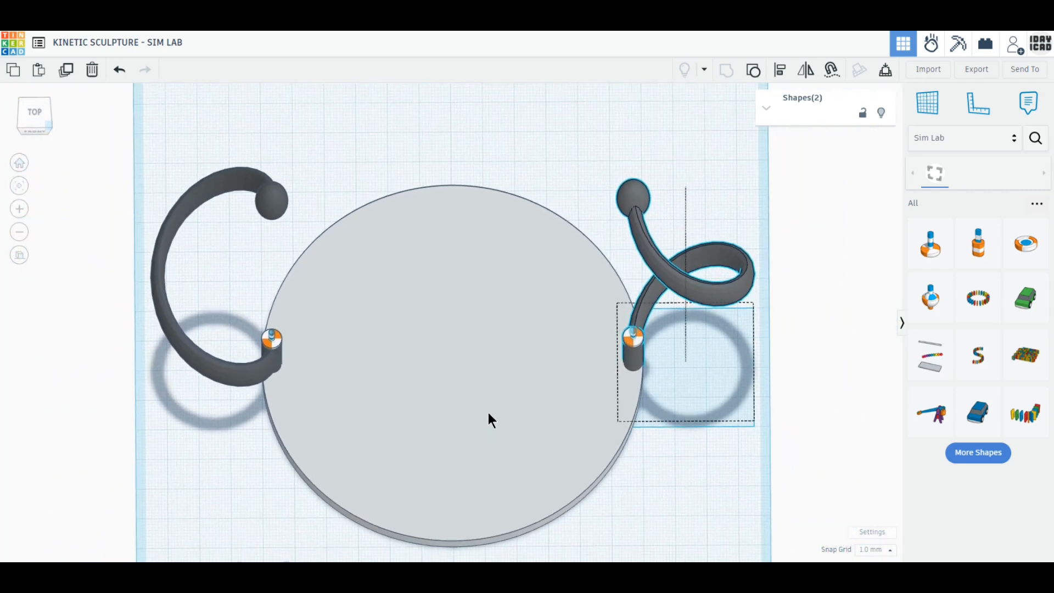
scroll(489, 413, down, 2)
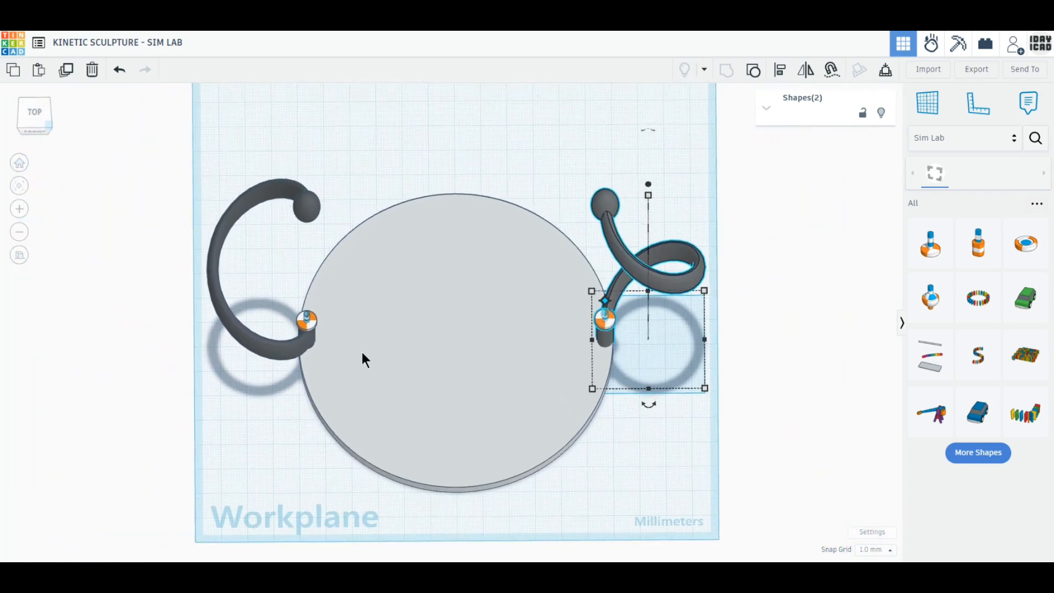
click(34, 112)
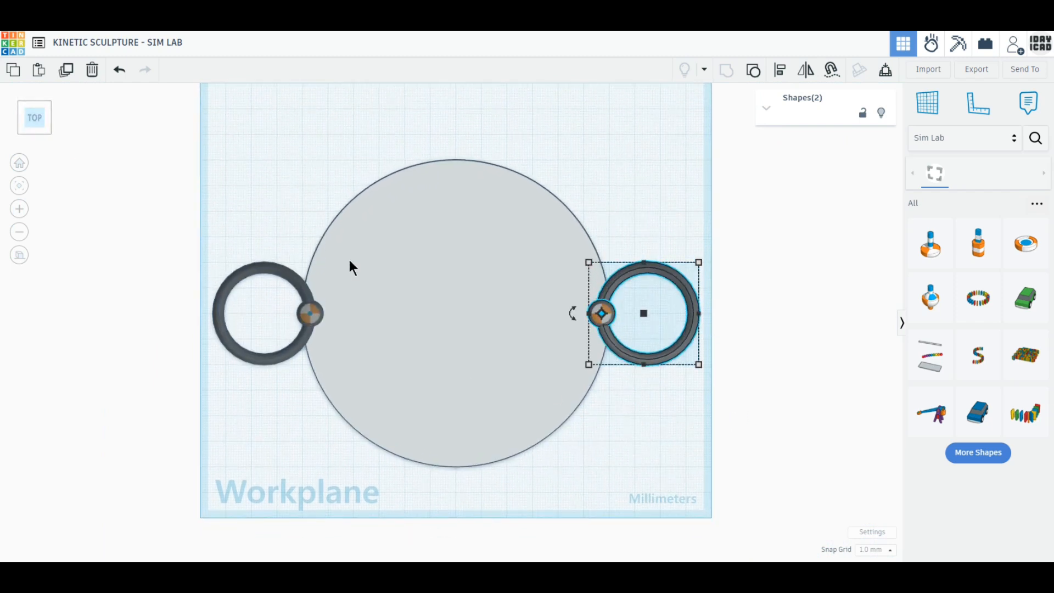
key(ctrl+a)
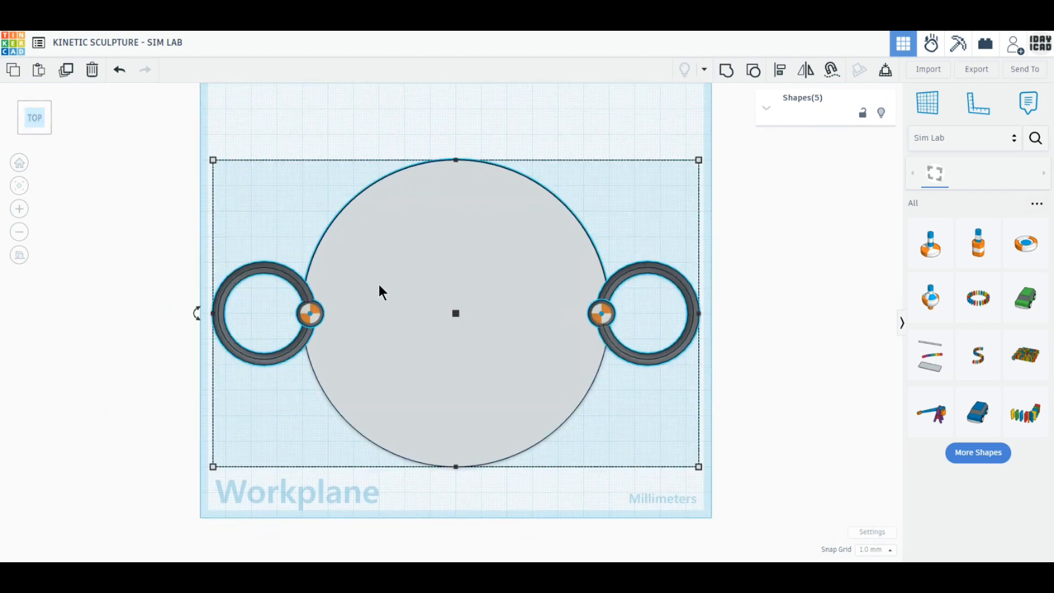
shift+click(379, 284)
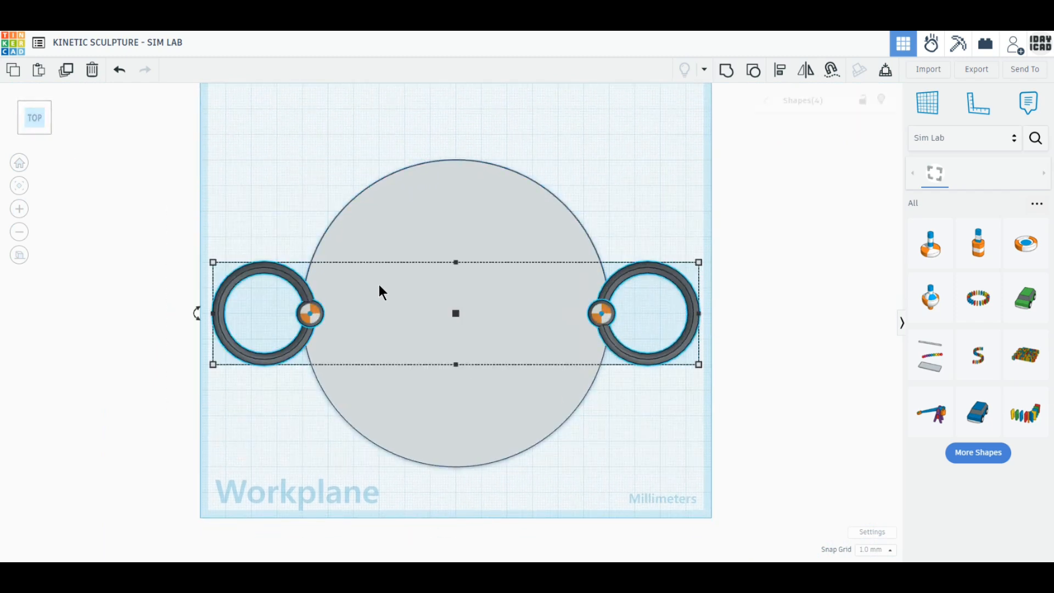
click(63, 74)
drag(195, 315, 289, 440)
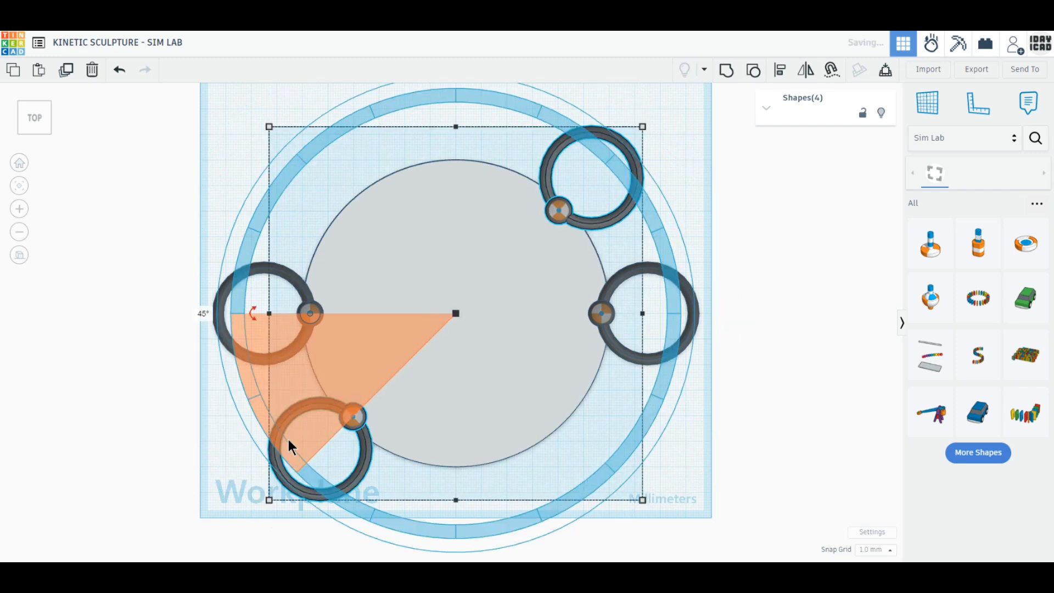
Step: Repeat the 45° rotated duplication twice more to space eight arms evenly around the base
click(65, 76)
click(65, 76)
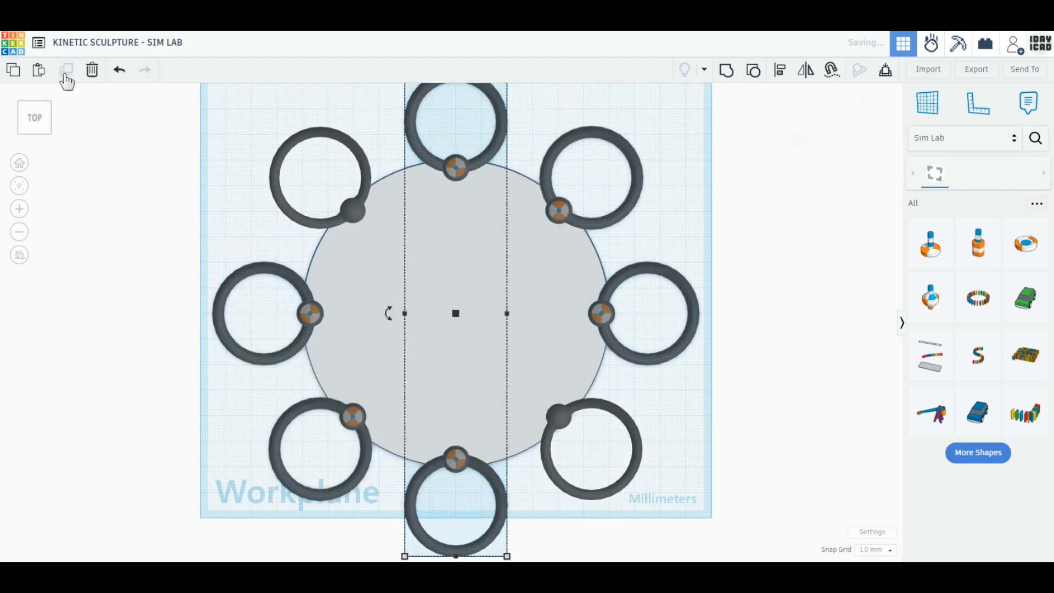
click(100, 266)
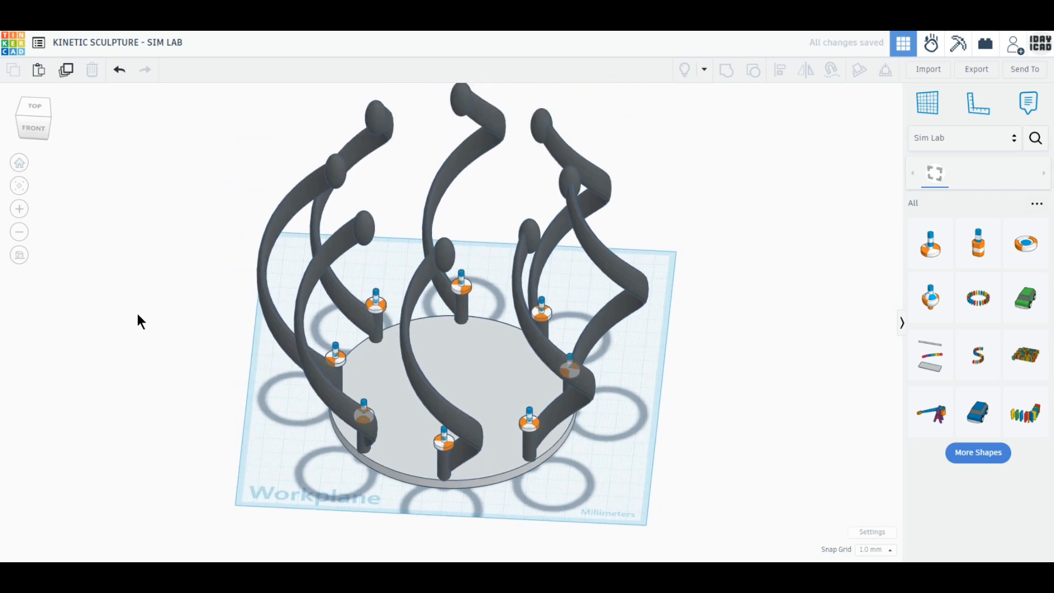
Step: Check the axle connectors around the base one after another for their axis orientation
click(384, 337)
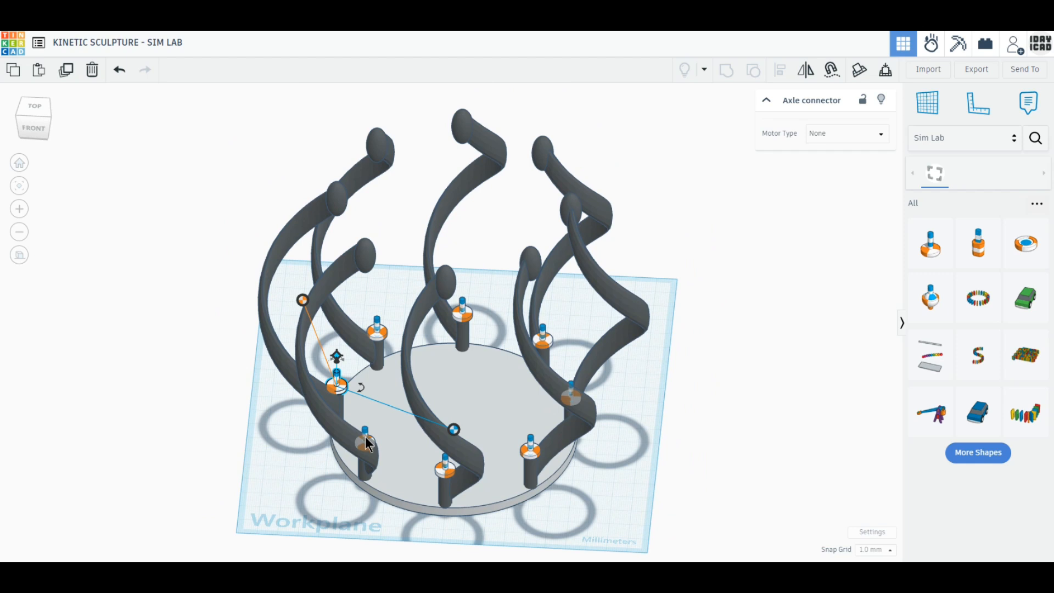
click(365, 436)
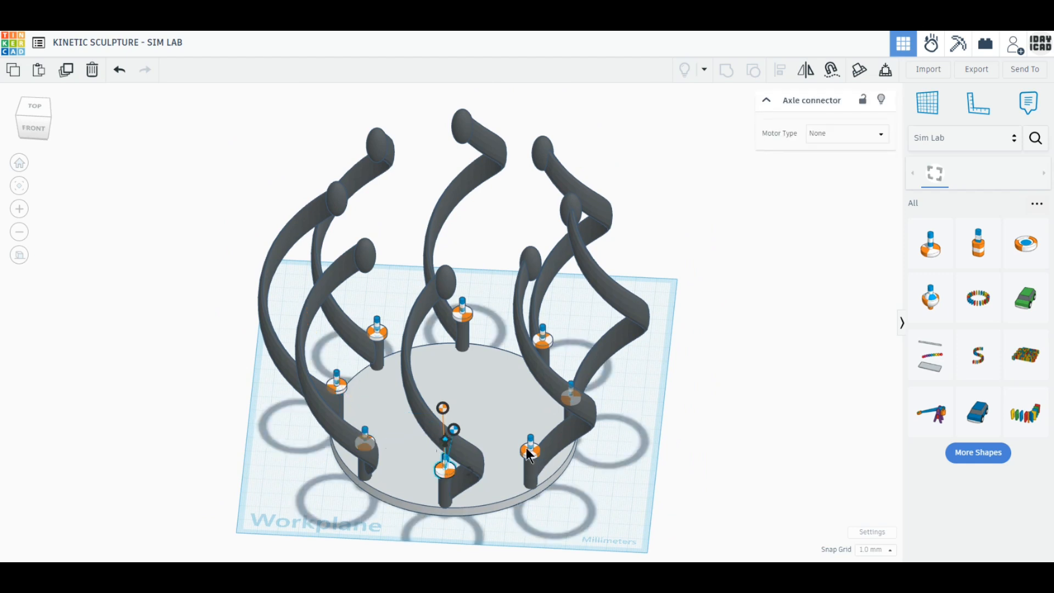
click(572, 394)
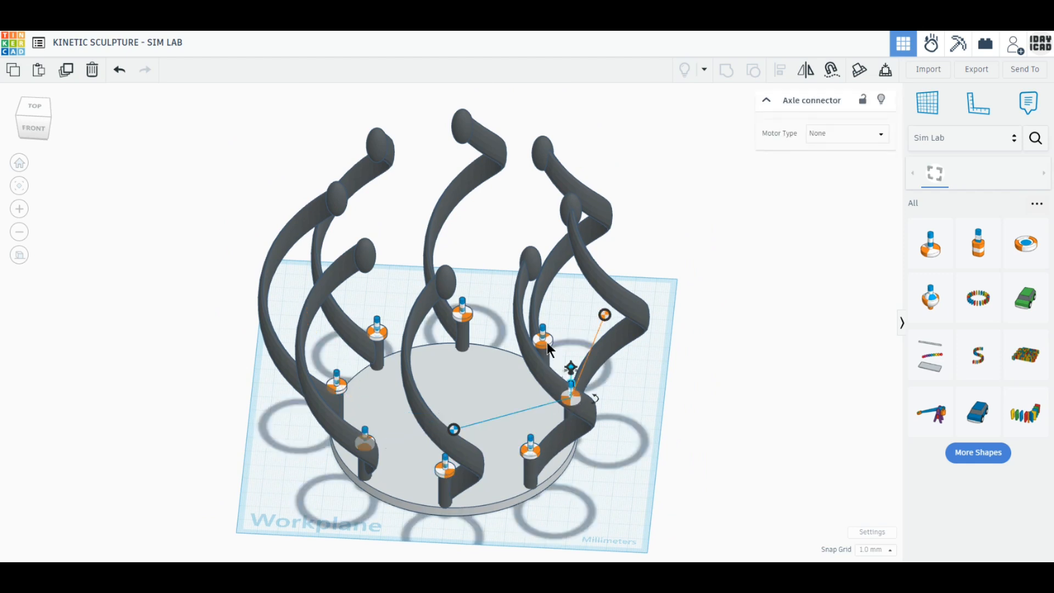
click(465, 314)
click(490, 255)
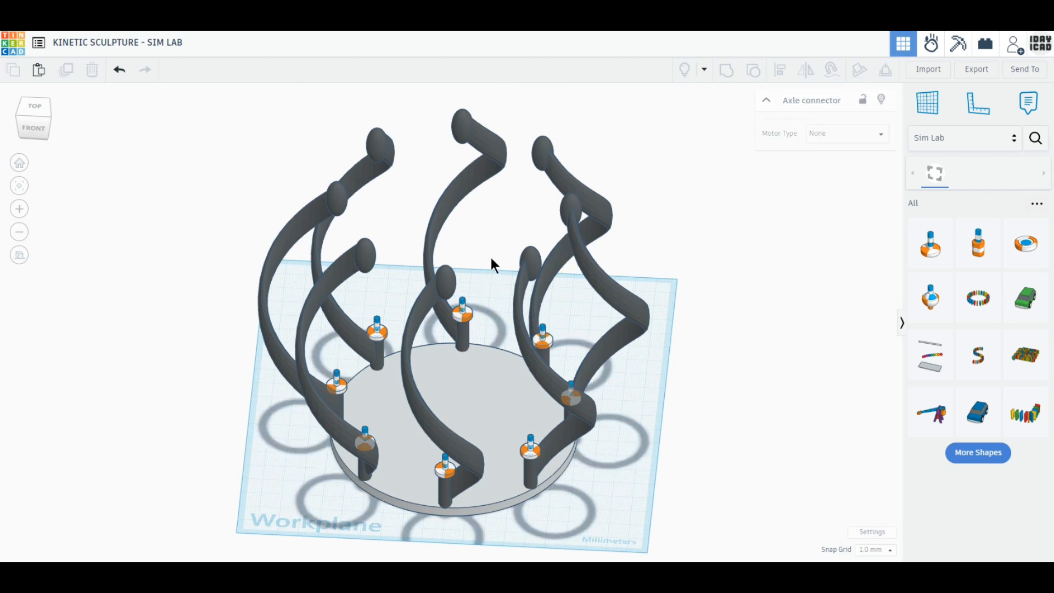
Step: Colour the leftmost spring arm red and the neighbouring arm at the front left orange
click(331, 200)
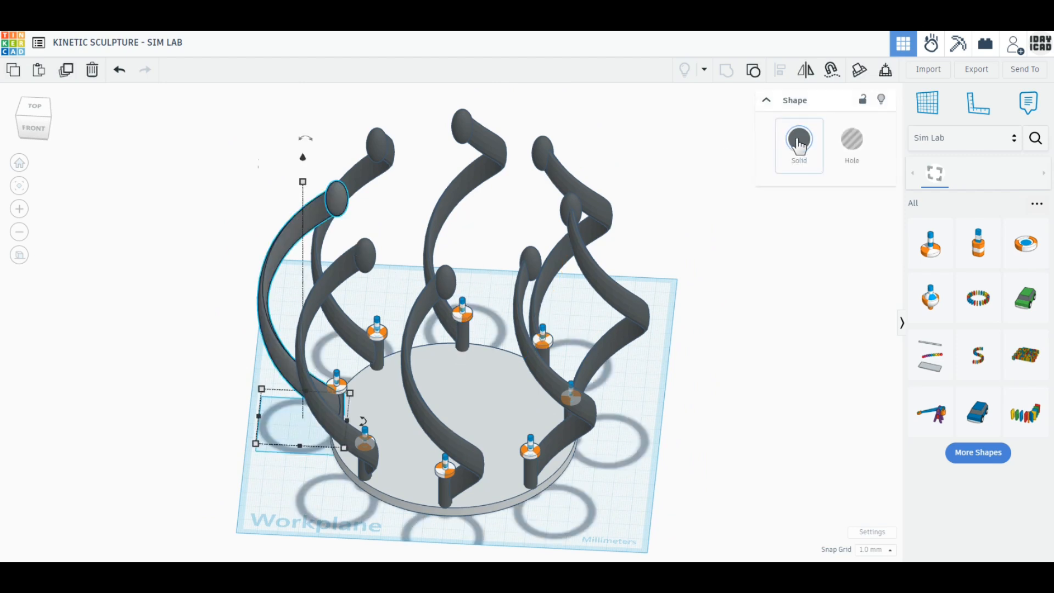
click(799, 140)
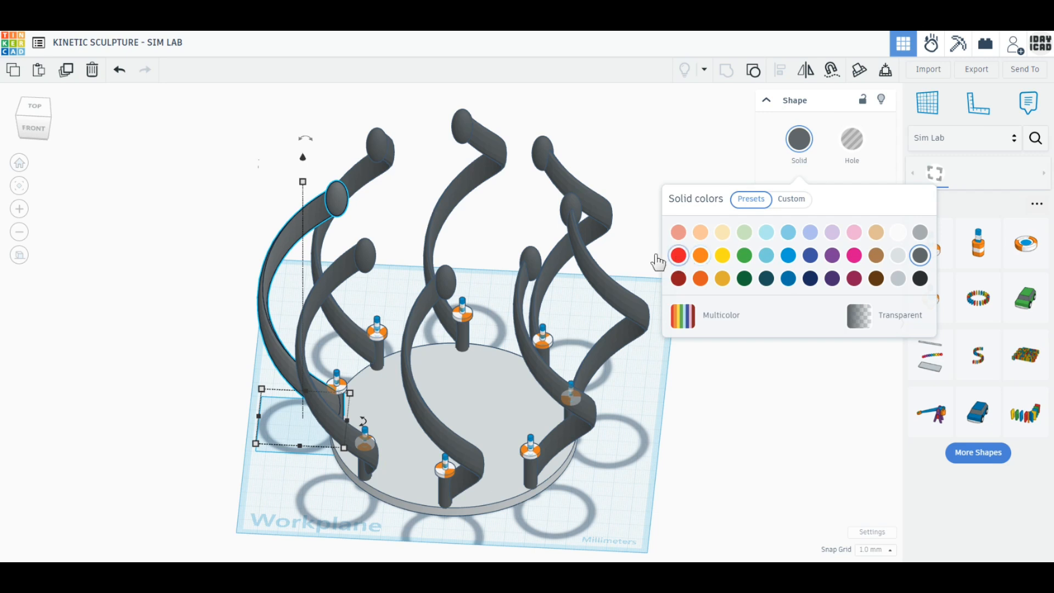
click(678, 256)
click(363, 262)
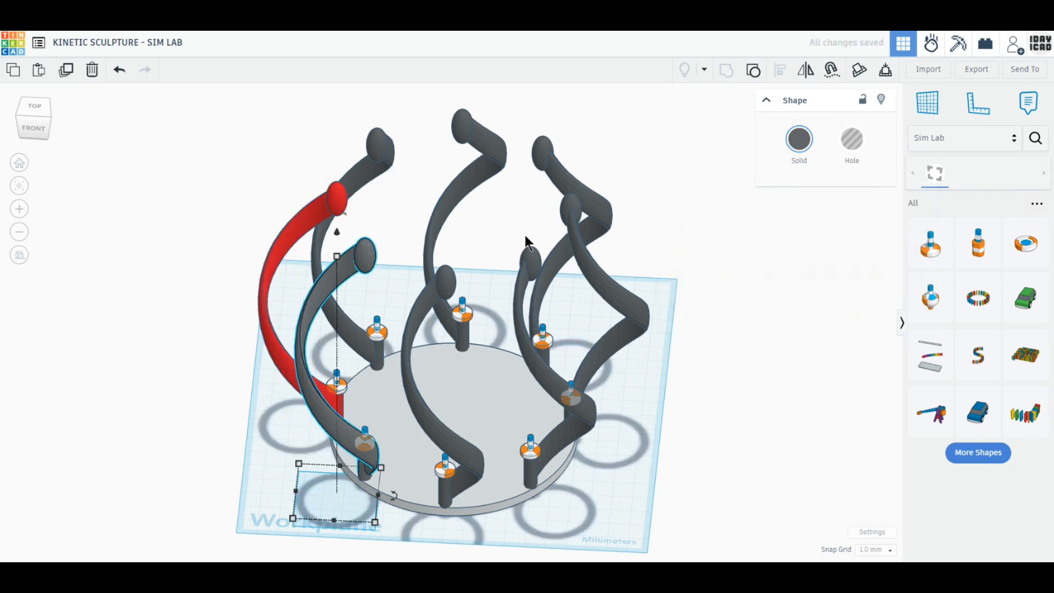
click(800, 140)
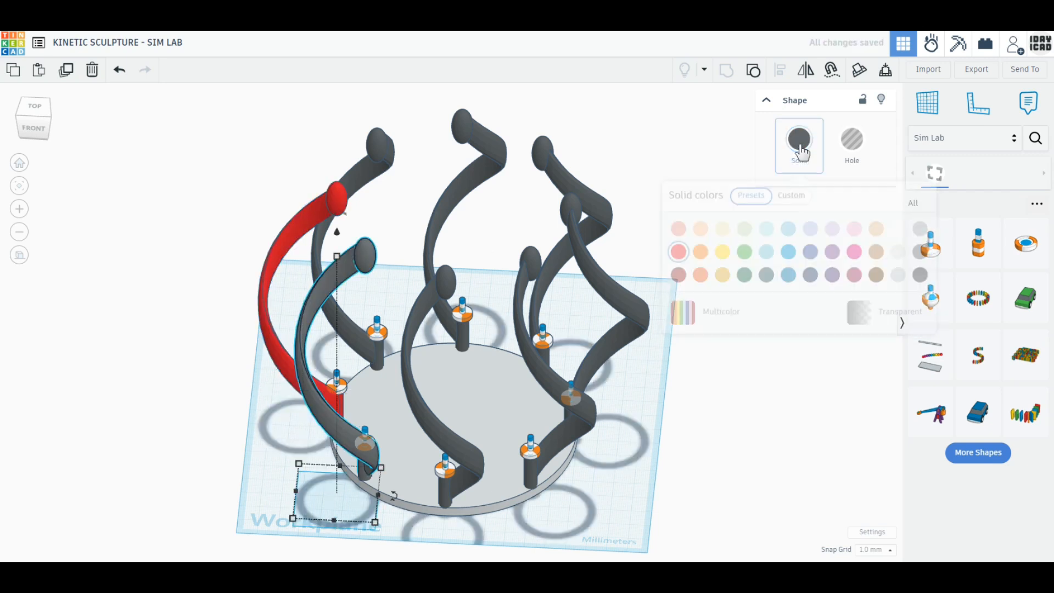
click(701, 256)
Step: Colour the front middle spring arm yellow and the next arm at the front right green
click(440, 286)
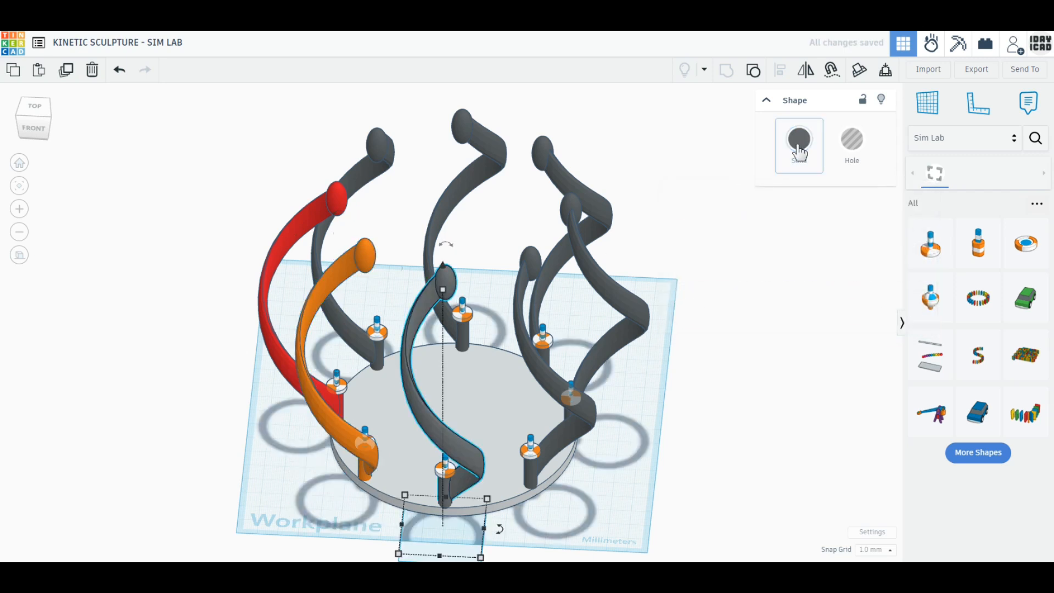
click(799, 143)
click(723, 255)
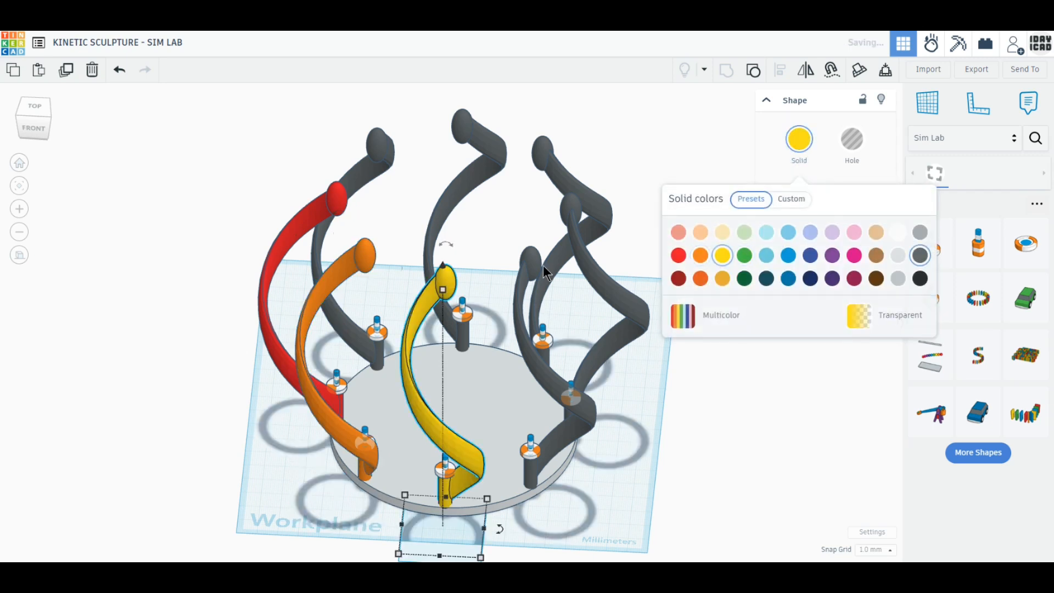
click(536, 262)
click(799, 142)
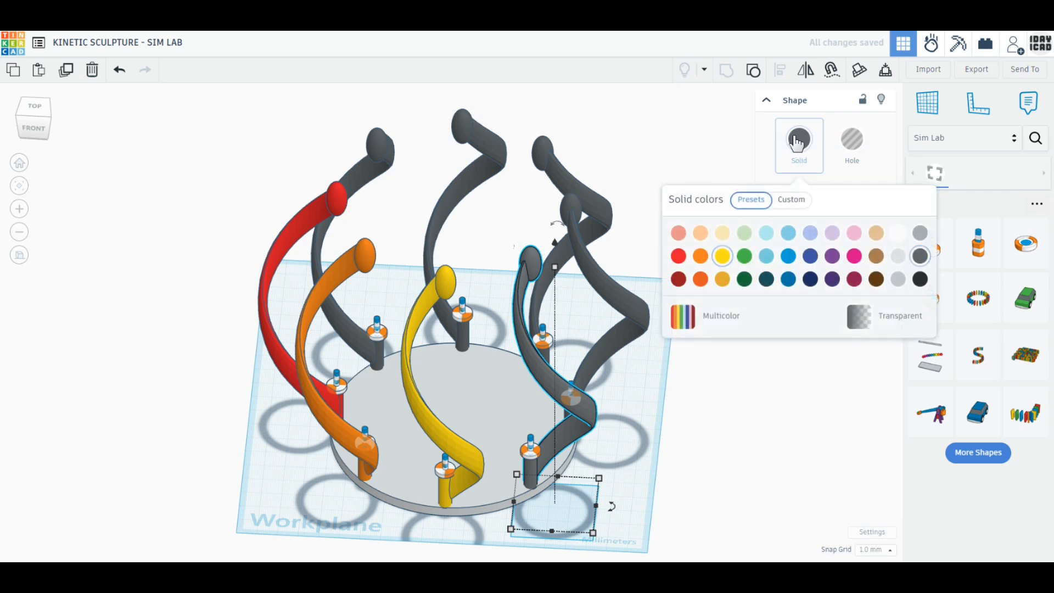
click(745, 256)
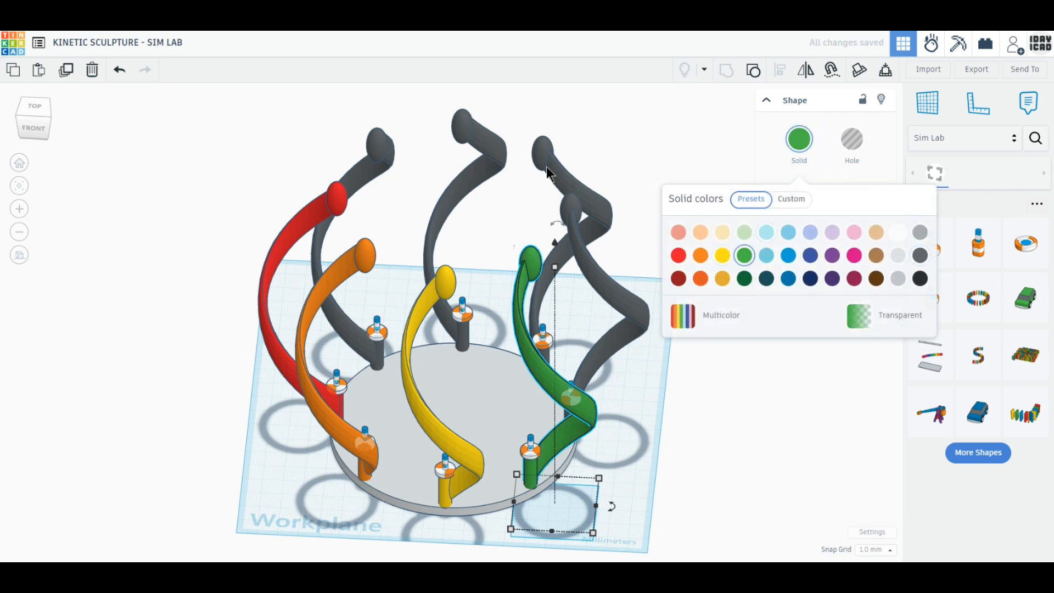
Step: Colour the light-facing rightmost spring arm bright blue and the next arm at the back right dark blue
click(569, 208)
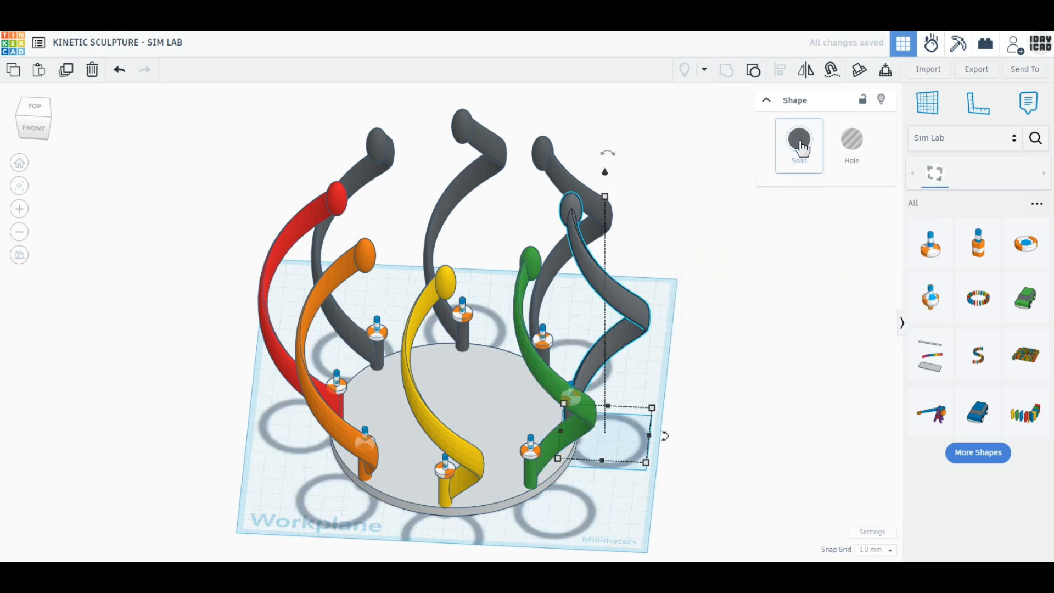
click(800, 146)
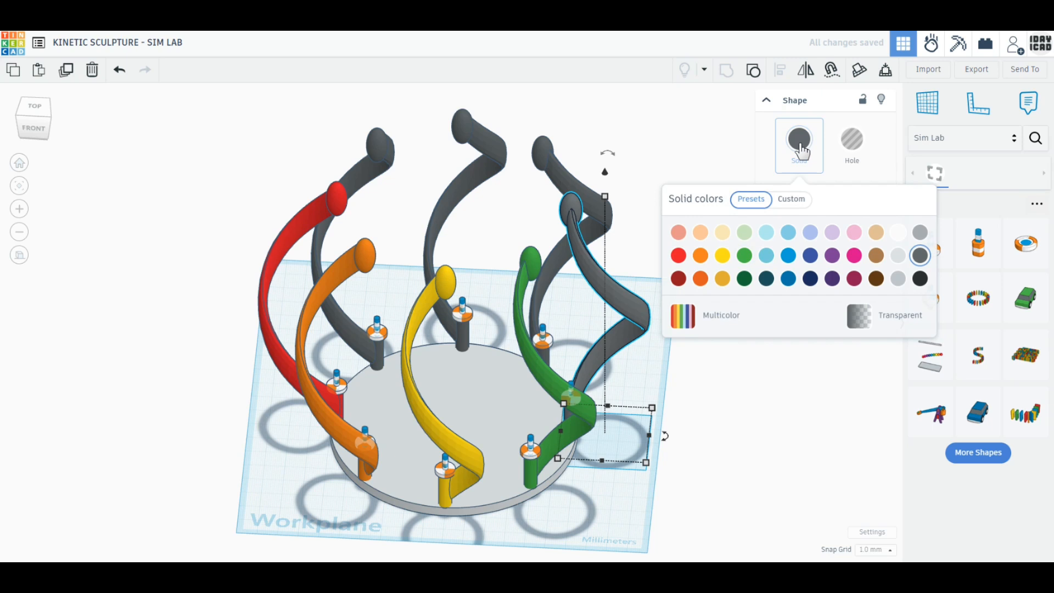
click(787, 257)
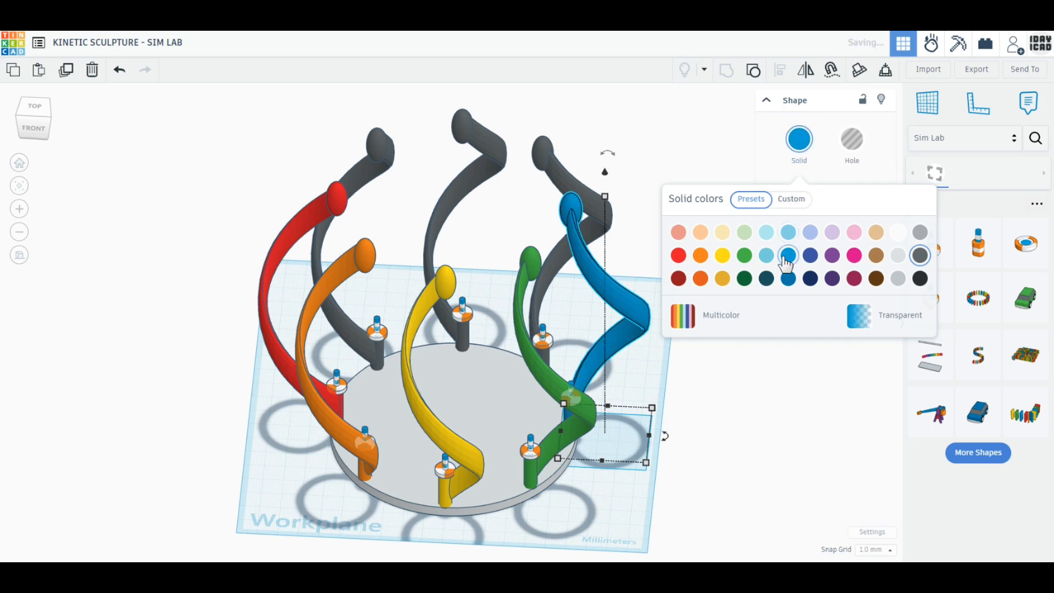
click(539, 150)
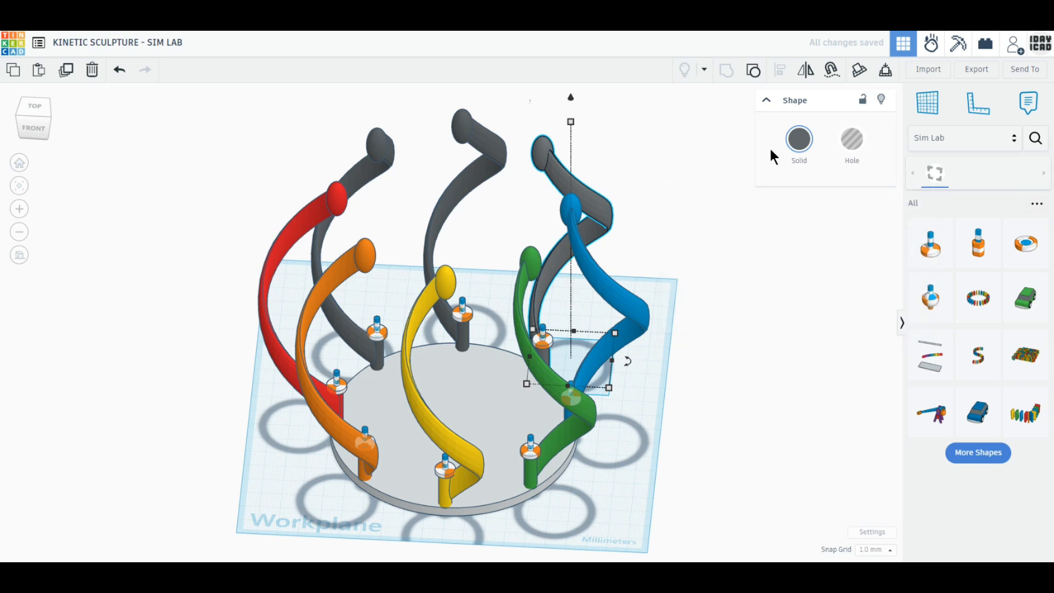
click(798, 140)
click(810, 256)
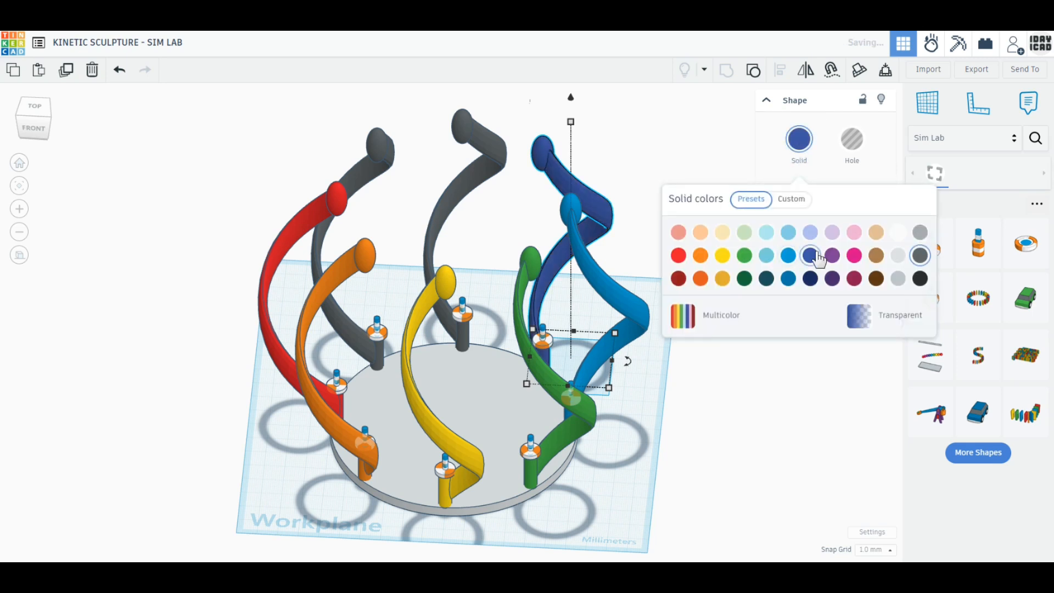
Step: Colour the back middle spring arm purple and the remaining grey arm at the back left pink
click(500, 148)
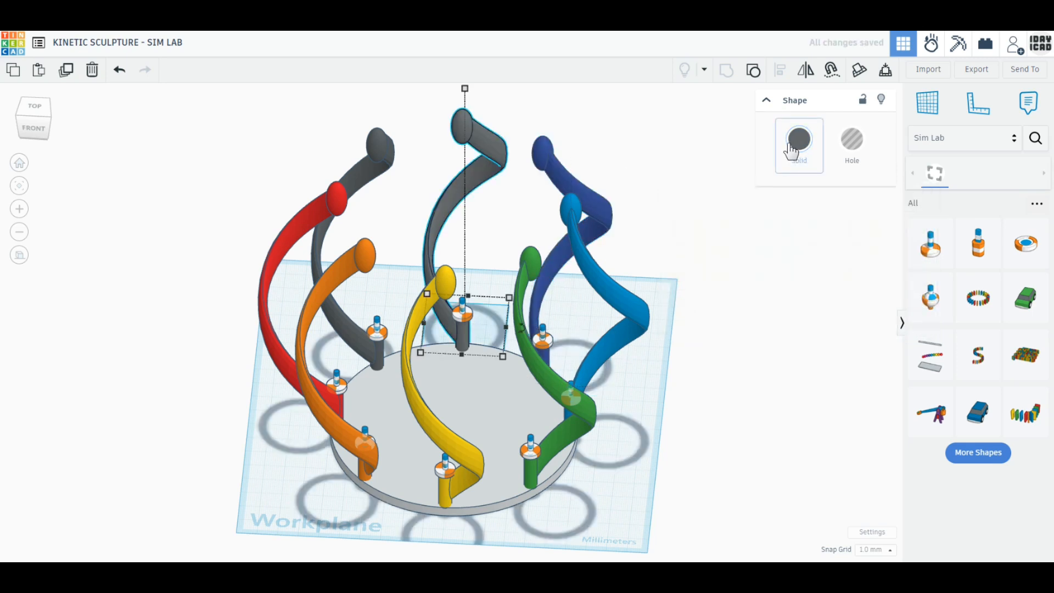
click(799, 139)
click(833, 255)
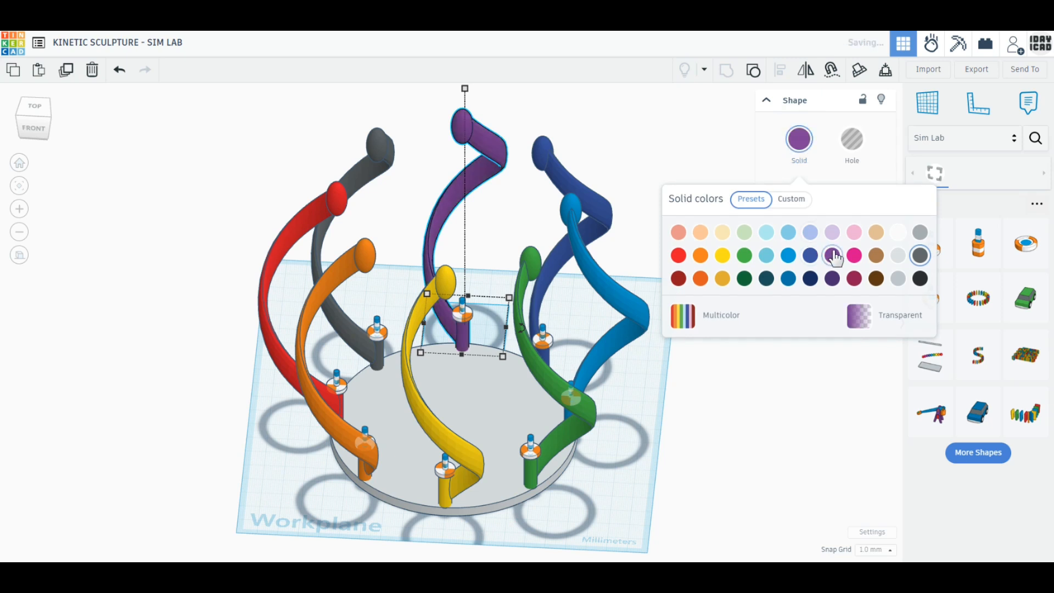
click(391, 140)
click(799, 144)
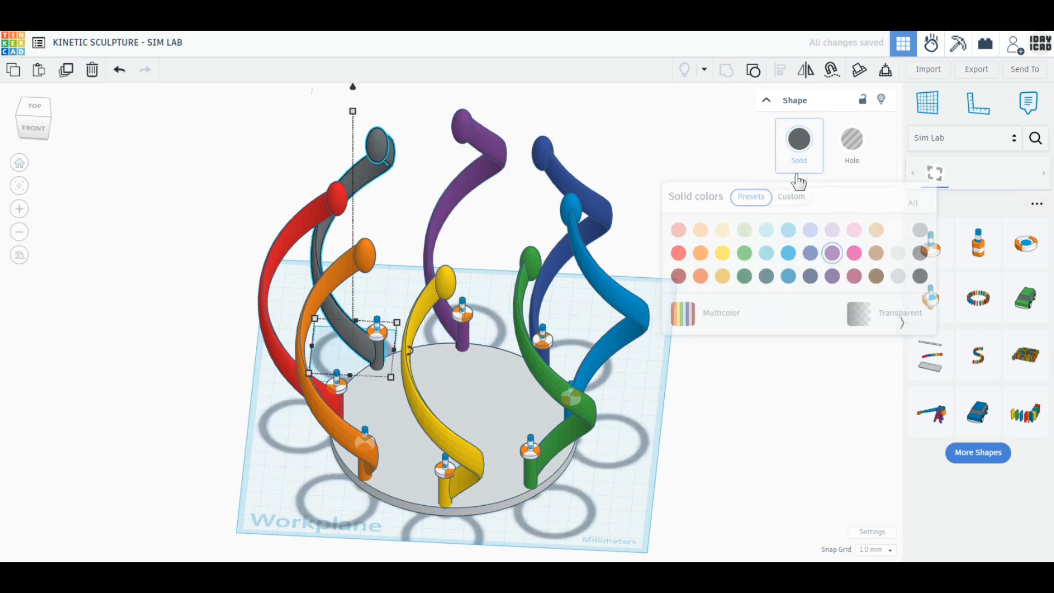
click(854, 256)
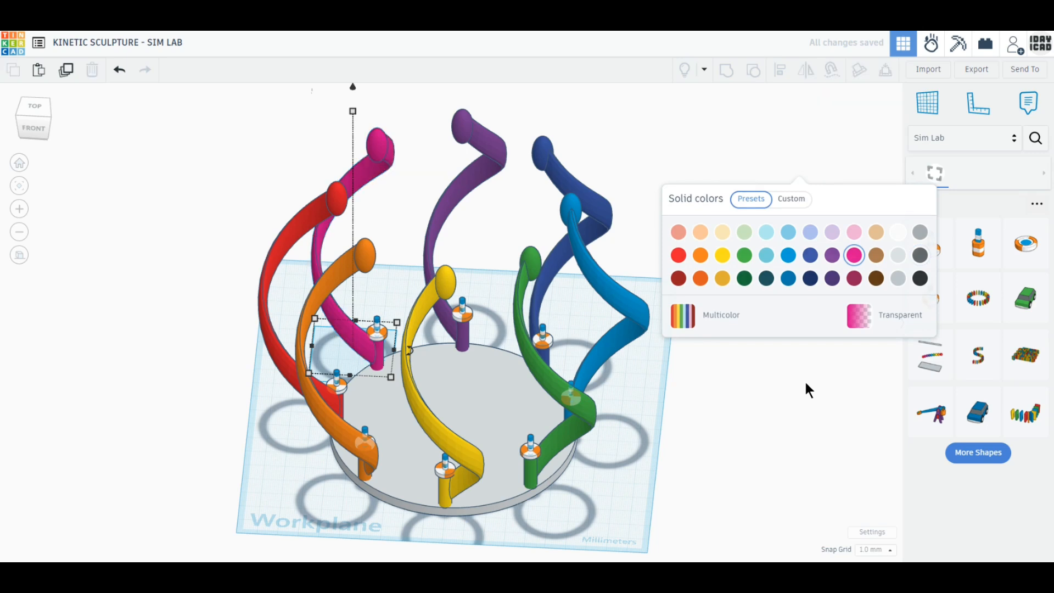
click(805, 385)
Step: Select the whole sculpture in top view and move it 20 mm toward the back edge to fit on the workplane
click(33, 108)
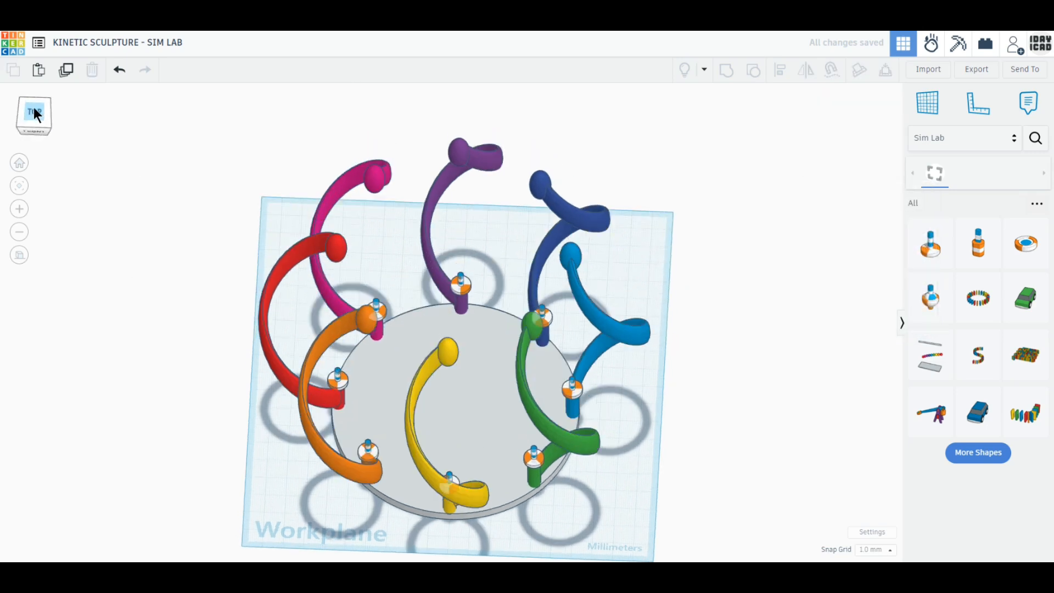
drag(501, 383, 698, 496)
drag(348, 286, 260, 195)
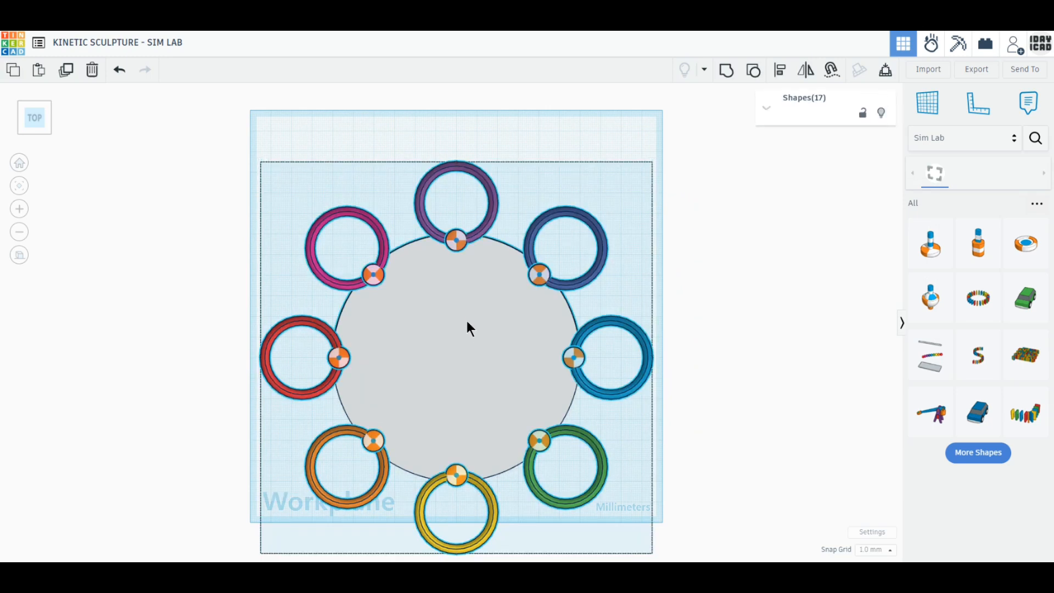
drag(467, 328, 466, 287)
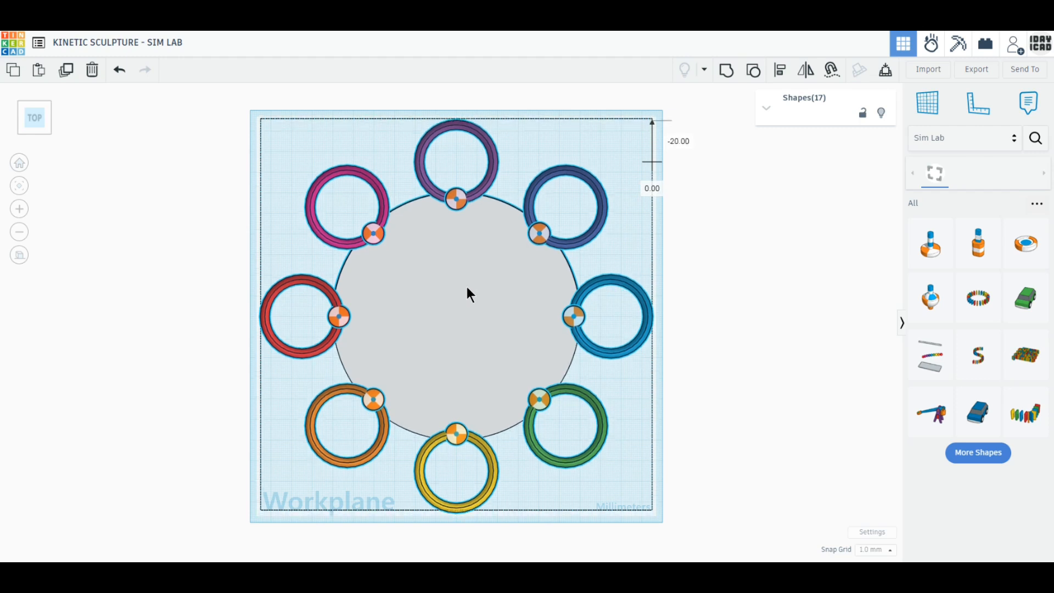
click(727, 429)
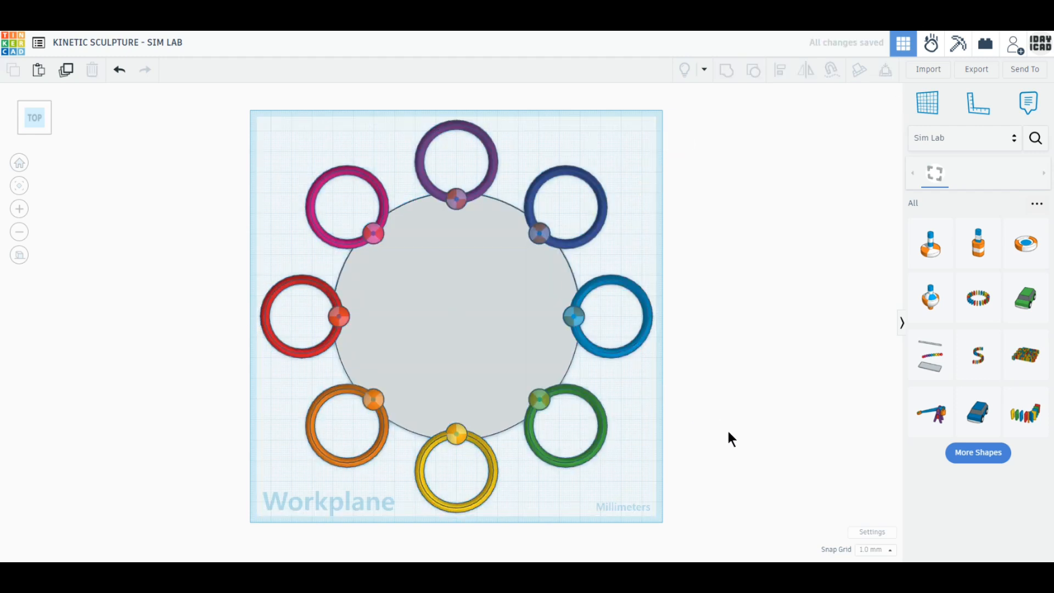
Step: Give the red arm's axle connector a Continuous motor with a motor speed of 30 RPM
right_drag(727, 430, 680, 356)
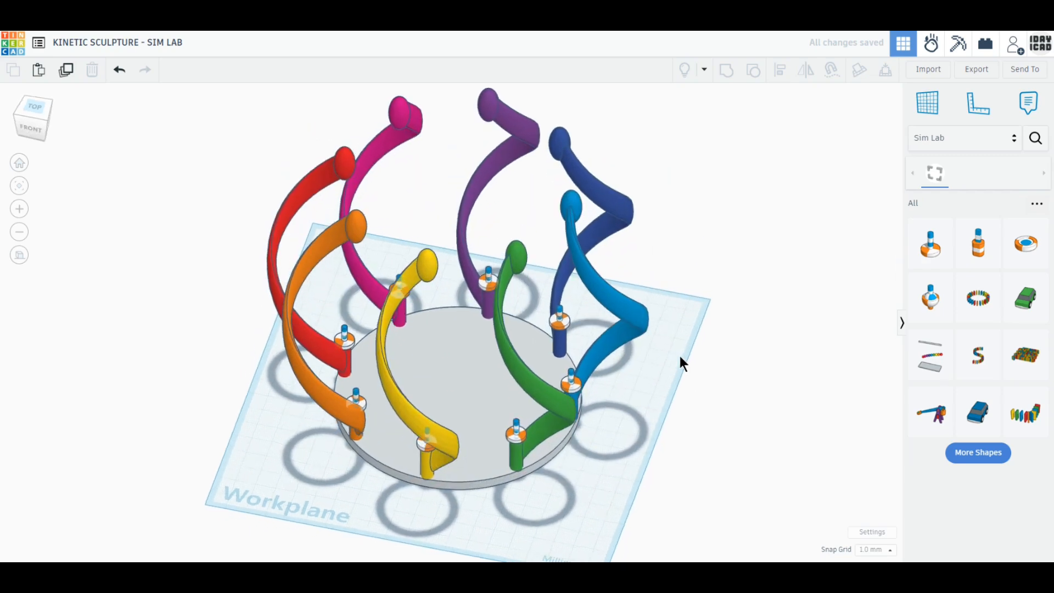
click(349, 338)
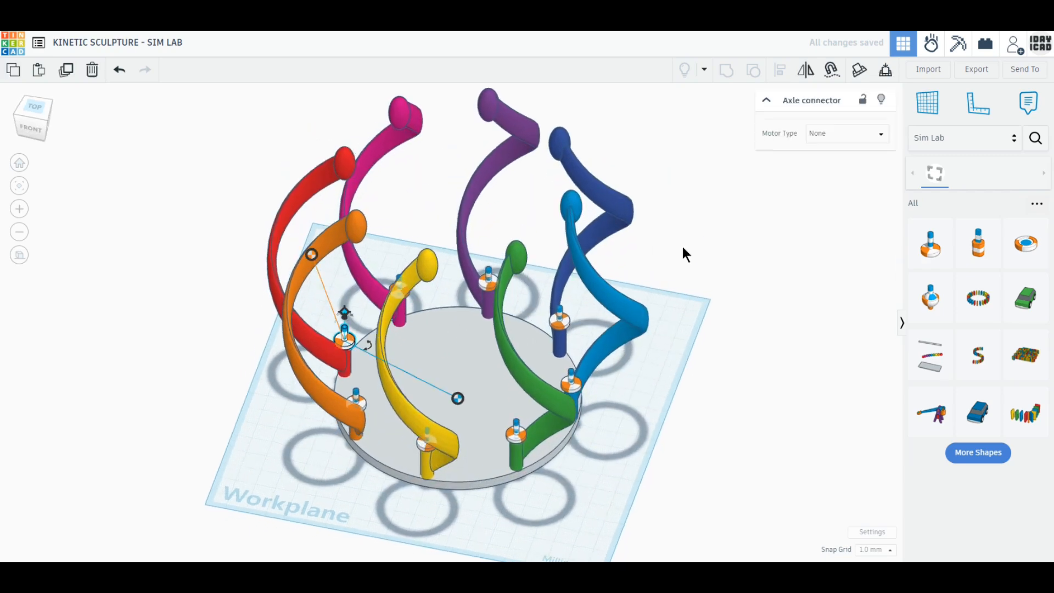
click(843, 140)
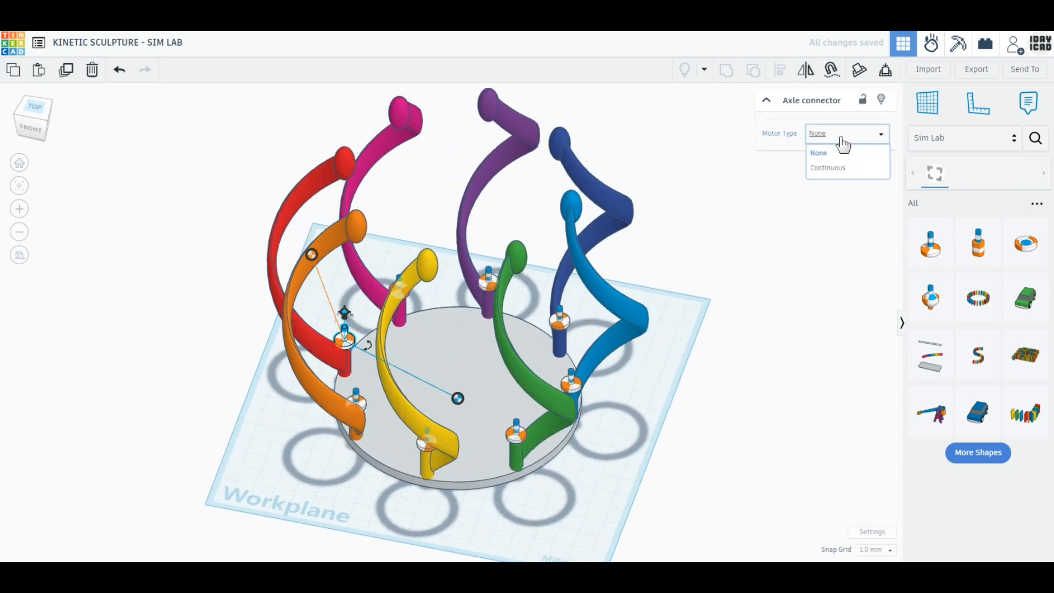
click(842, 170)
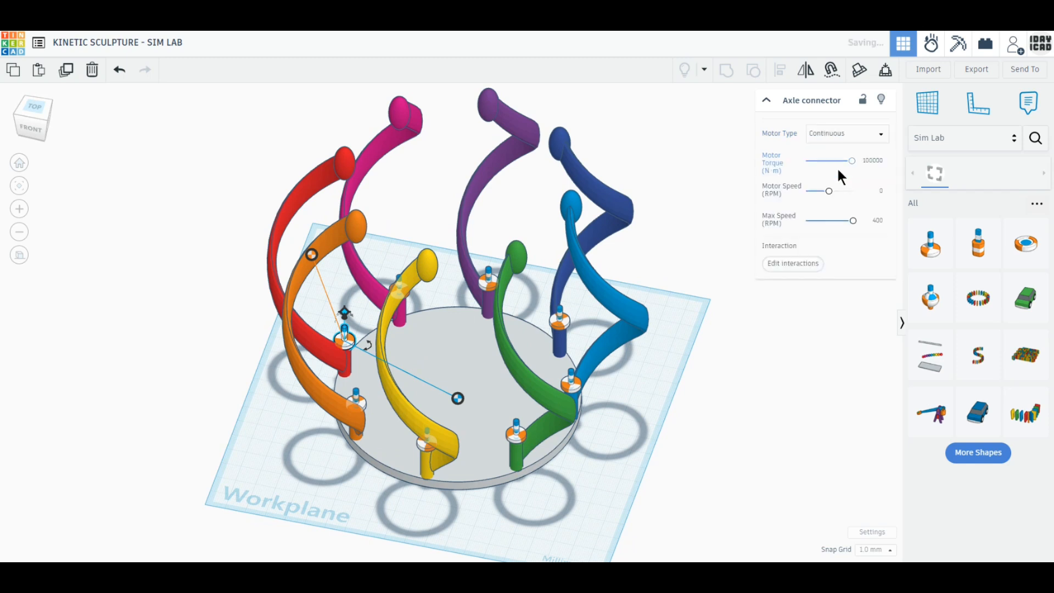
click(880, 190)
text(30)
key(Return)
Step: Give the orange arm's axle connector a Continuous motor with a motor speed of 30 RPM
click(355, 398)
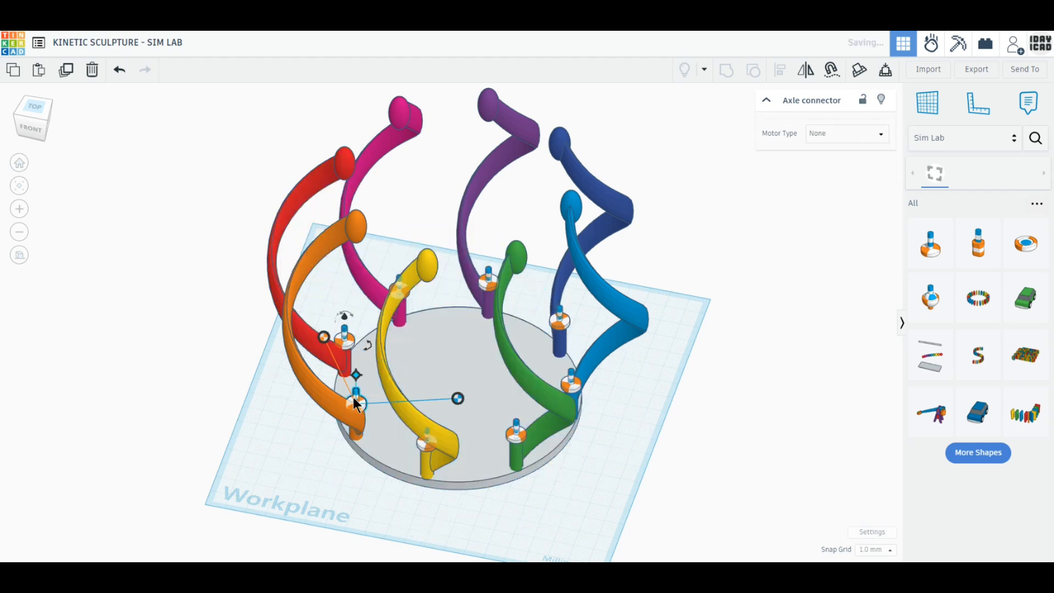
click(860, 149)
click(835, 171)
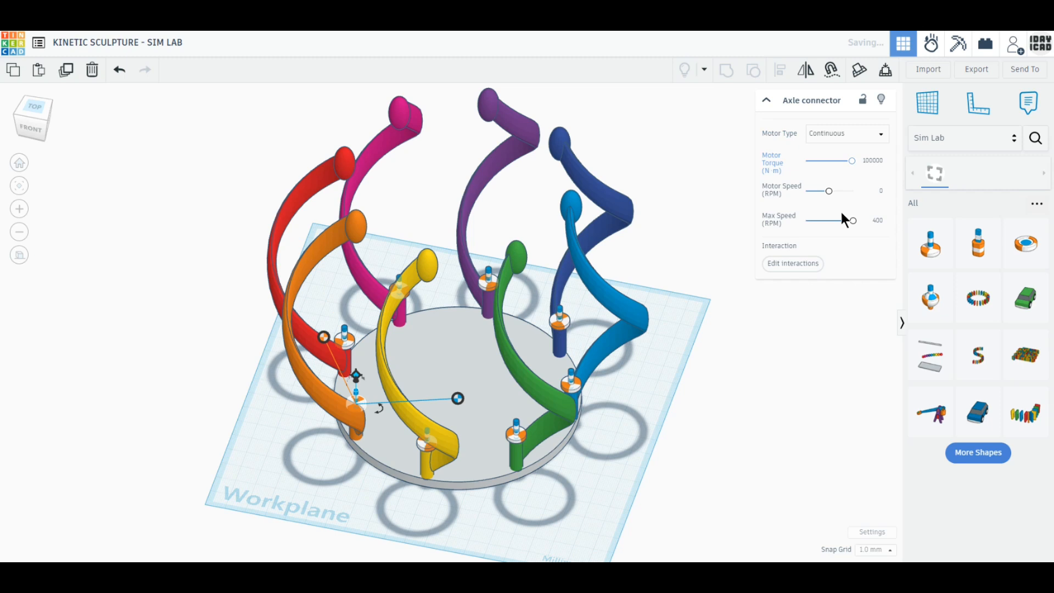
click(881, 192)
text(30)
key(Return)
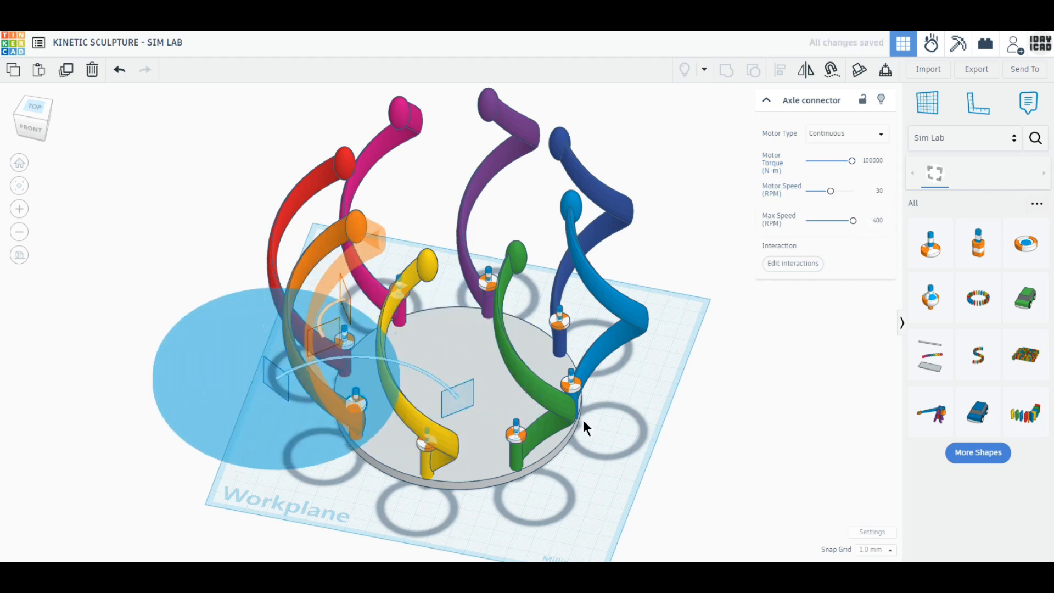
Step: Give the yellow arm's axle connector a Continuous motor with a motor speed of 30 RPM
click(421, 444)
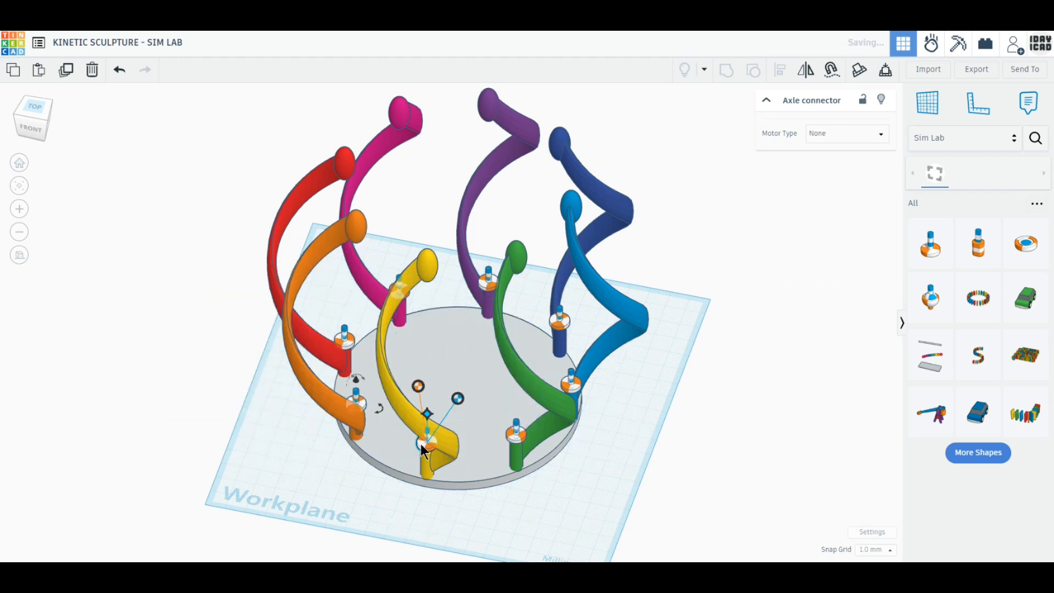
click(825, 135)
click(823, 170)
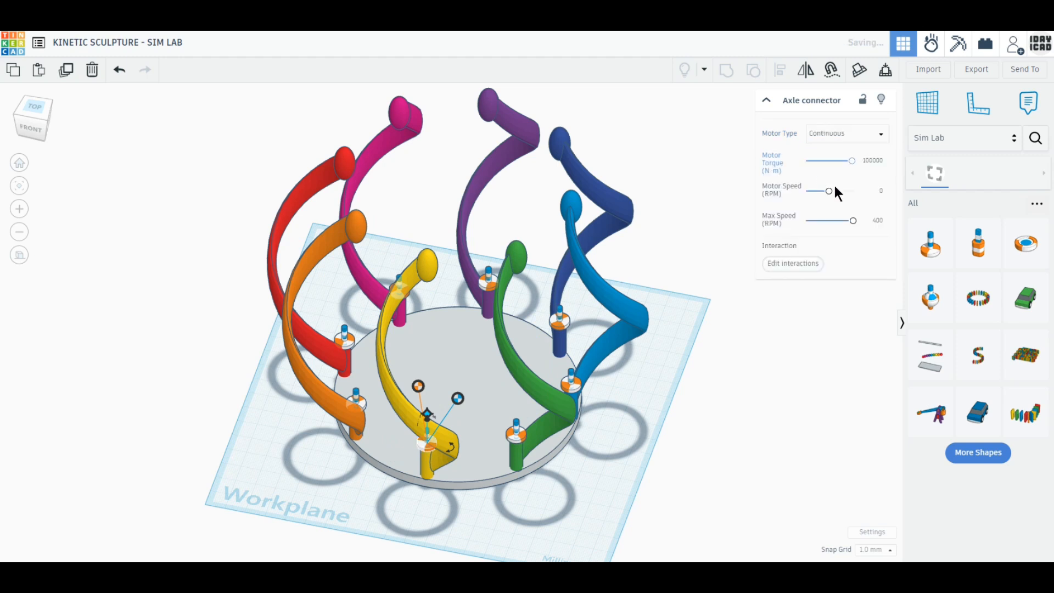
click(876, 190)
text(30)
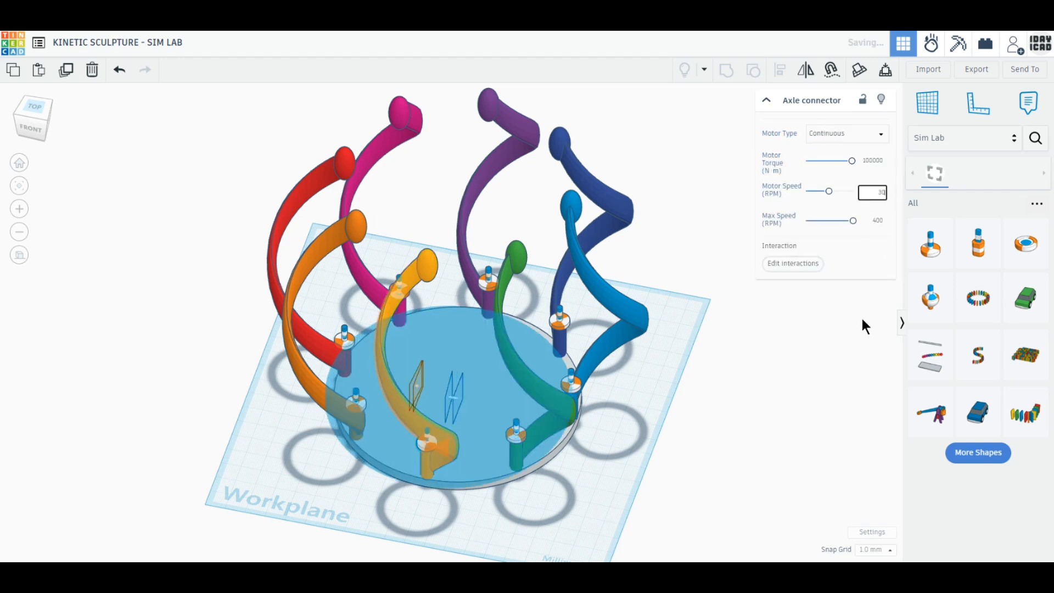
key(Return)
Step: Give the green arm's axle connector a Continuous motor with a motor speed of 30 RPM
click(516, 435)
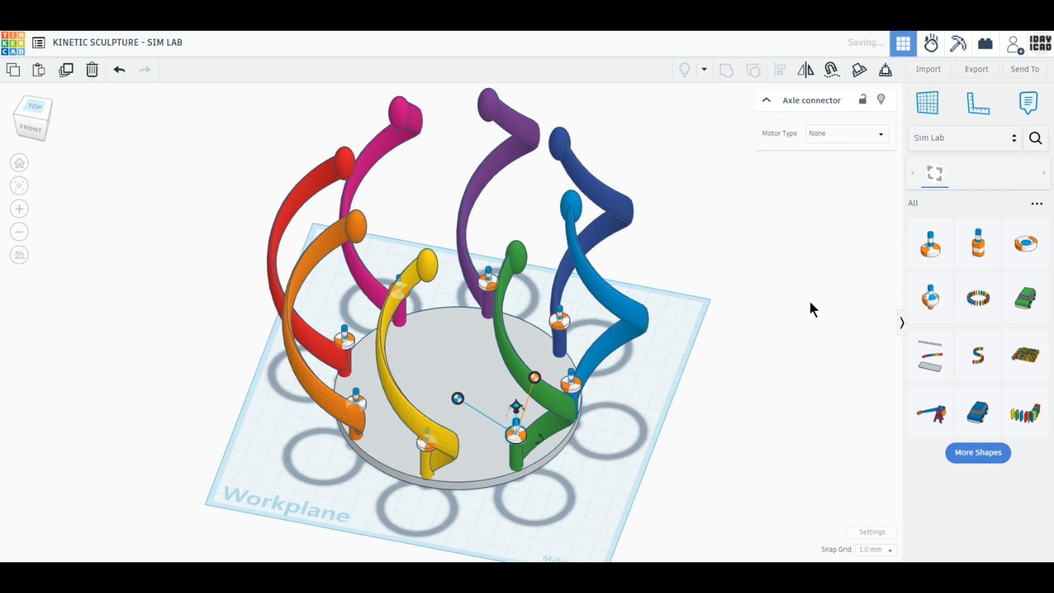
click(871, 142)
click(822, 169)
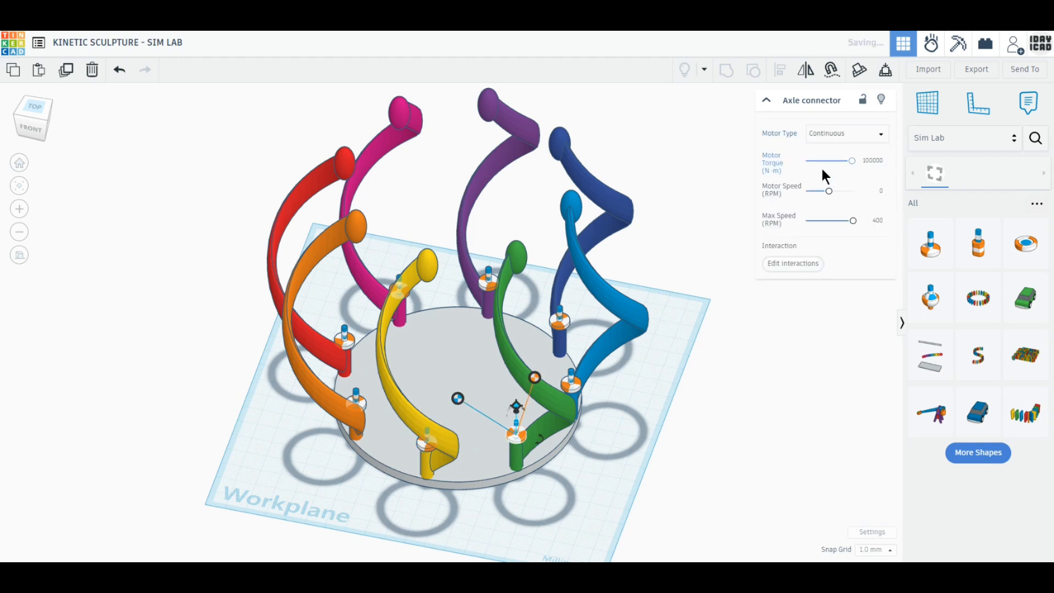
click(879, 191)
text(30)
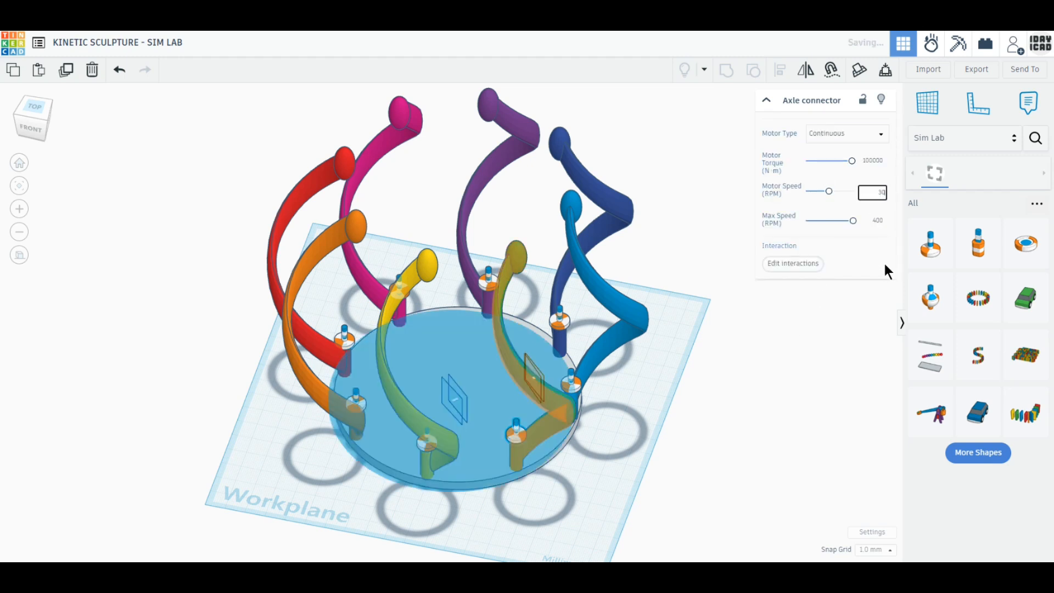
key(Return)
Step: Give the bright blue arm's axle connector a Continuous motor with a motor speed of 30 RPM
click(572, 386)
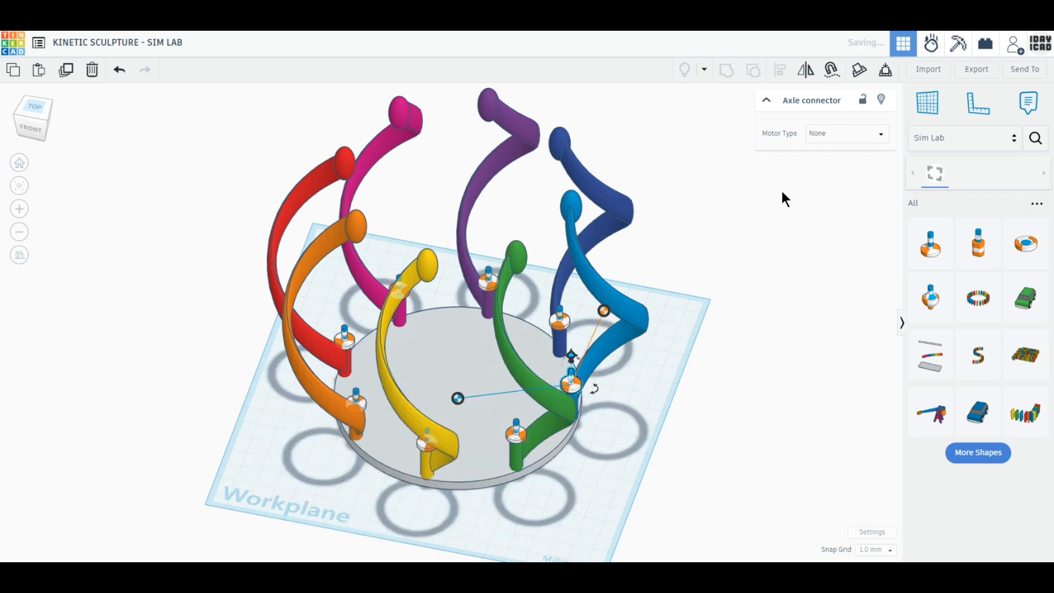
click(824, 141)
click(820, 168)
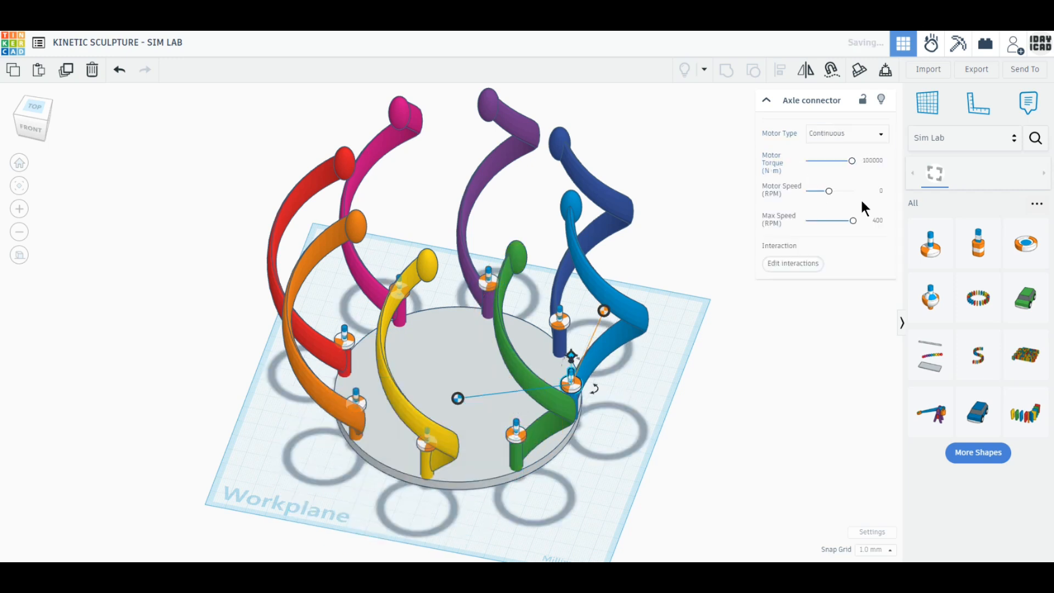
click(880, 191)
text(30)
key(Return)
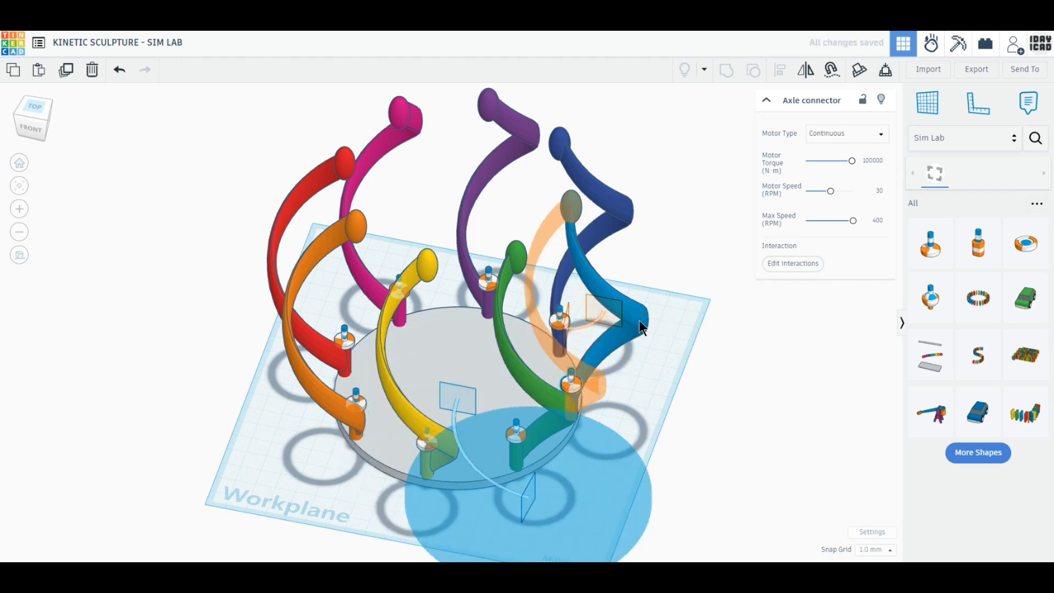
Step: Give the dark blue arm's axle connector a Continuous motor with a motor speed of 30 RPM
click(562, 318)
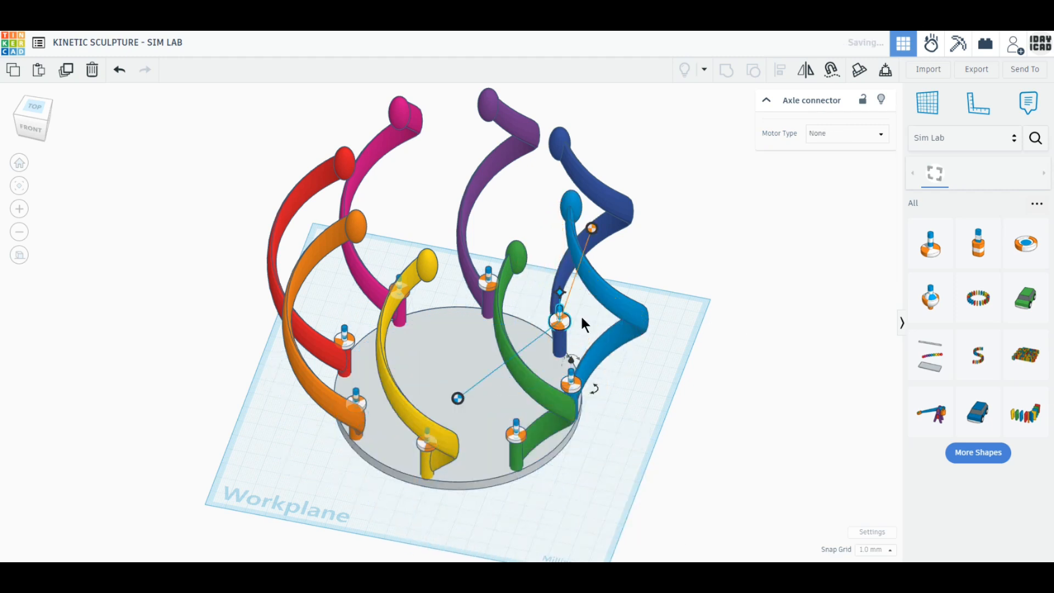
click(819, 134)
click(819, 169)
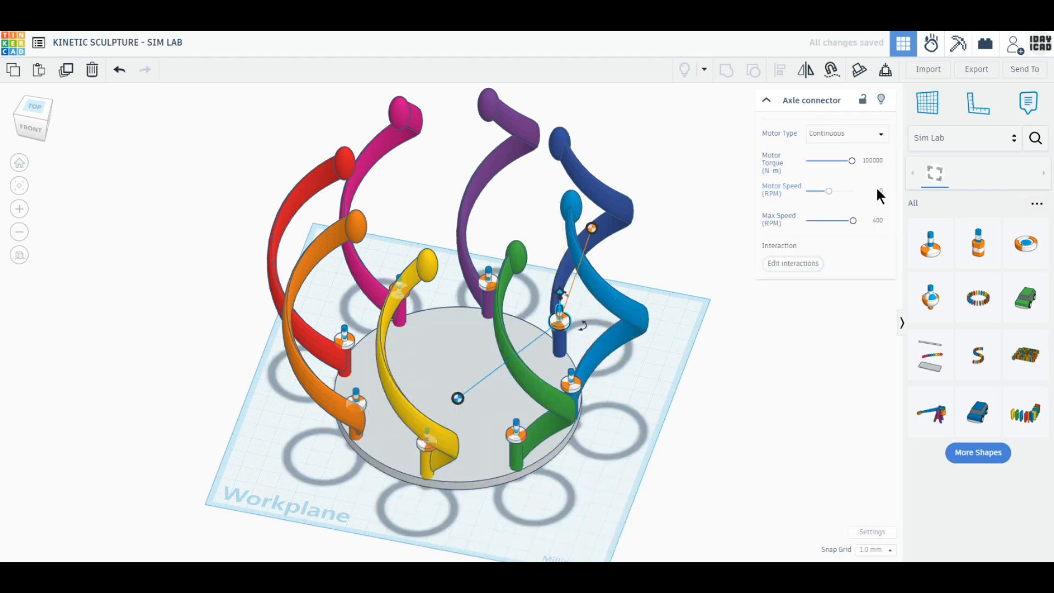
text(30)
key(Return)
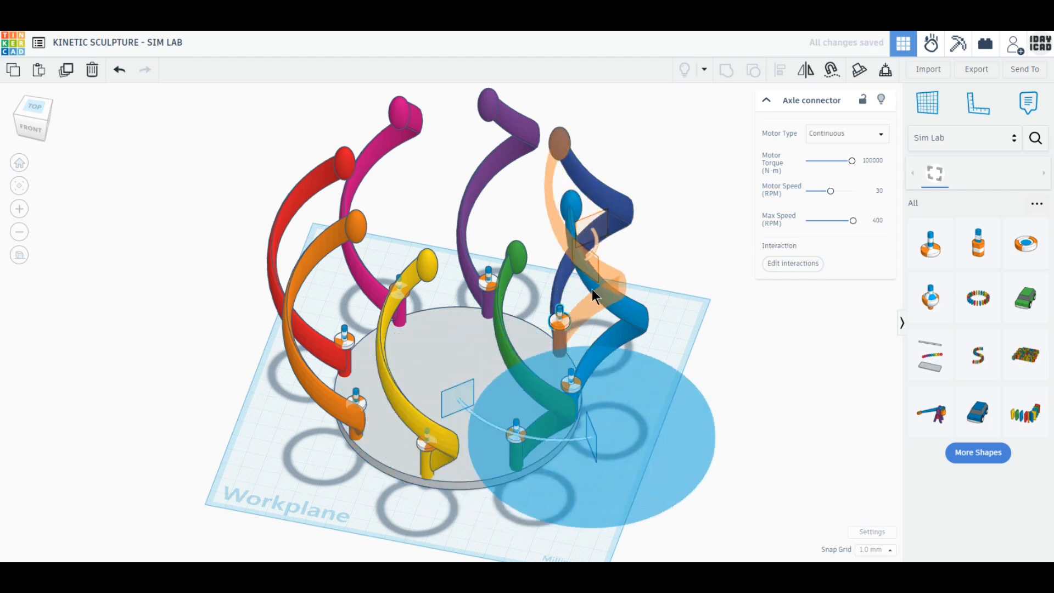
Step: Give the purple arm's axle connector a Continuous motor with a motor speed of 30 RPM
click(485, 283)
click(836, 137)
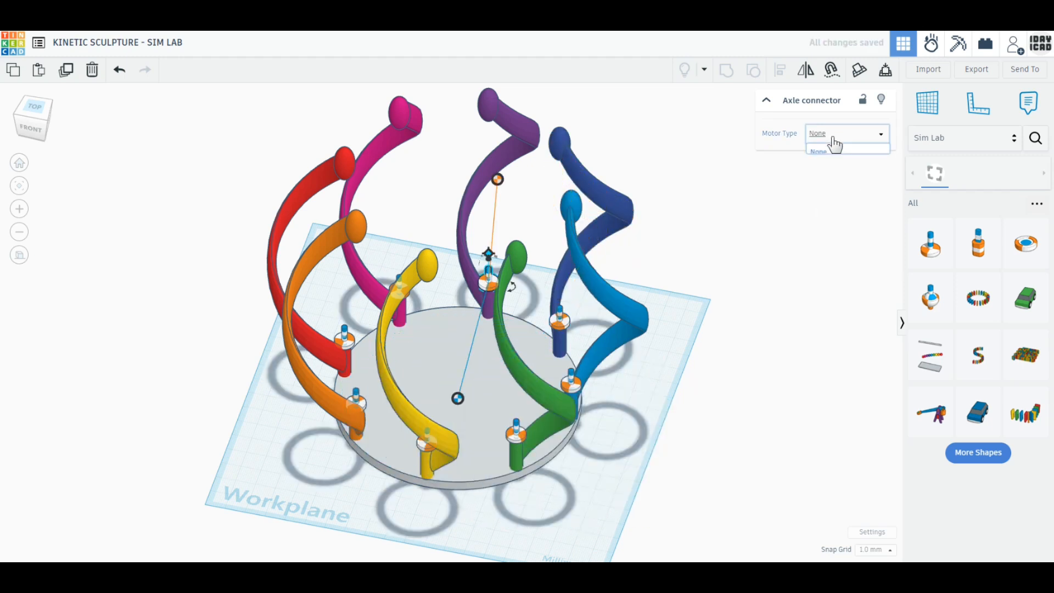
click(824, 169)
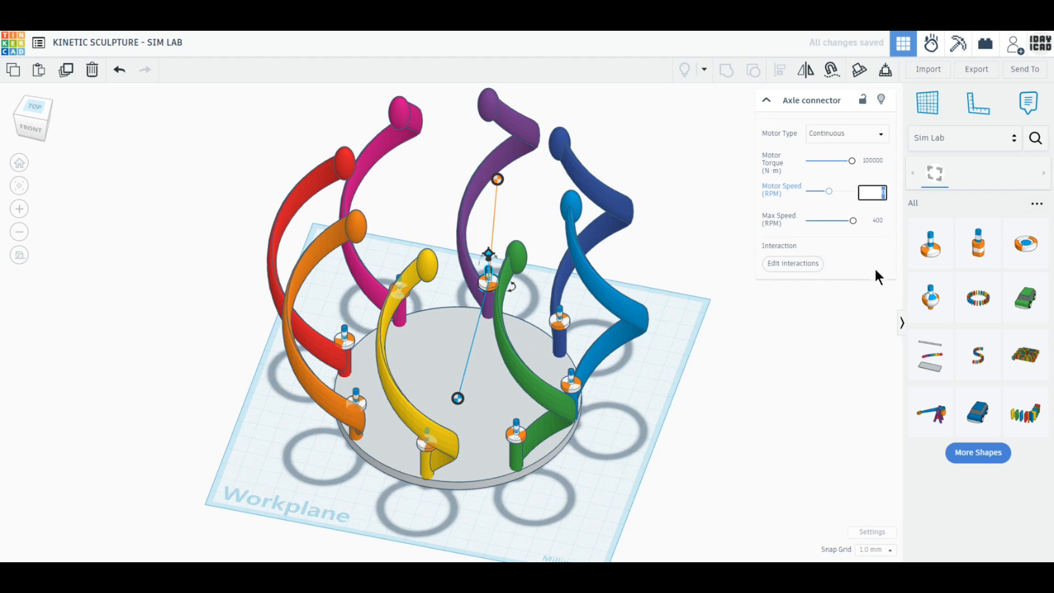
text(30)
key(Return)
Step: Give the pink arm's axle connector a Continuous motor with a motor speed of 30 RPM and check the red arm's connector
click(393, 289)
click(826, 137)
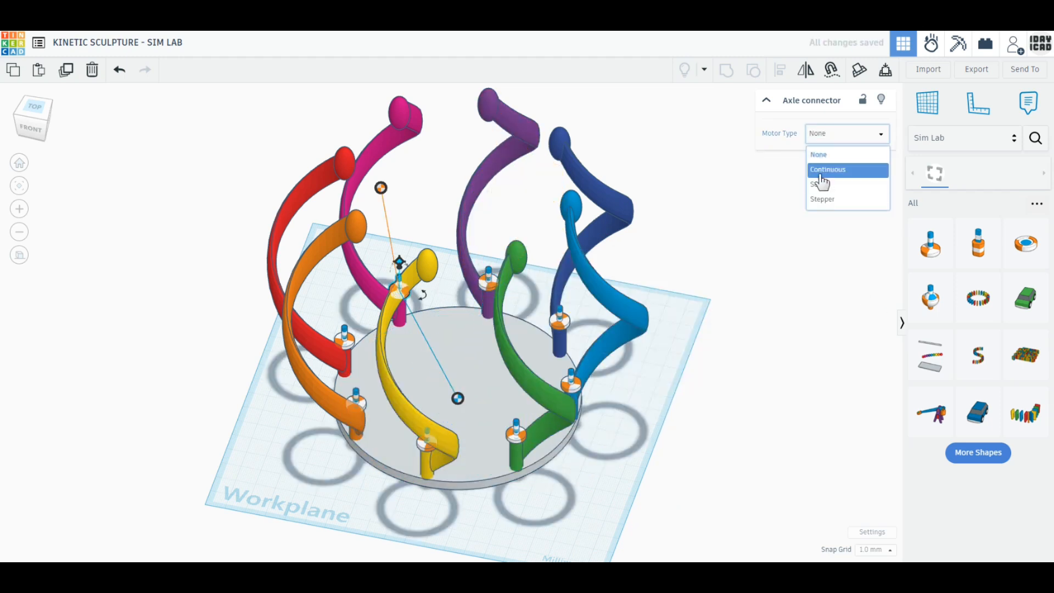
click(820, 175)
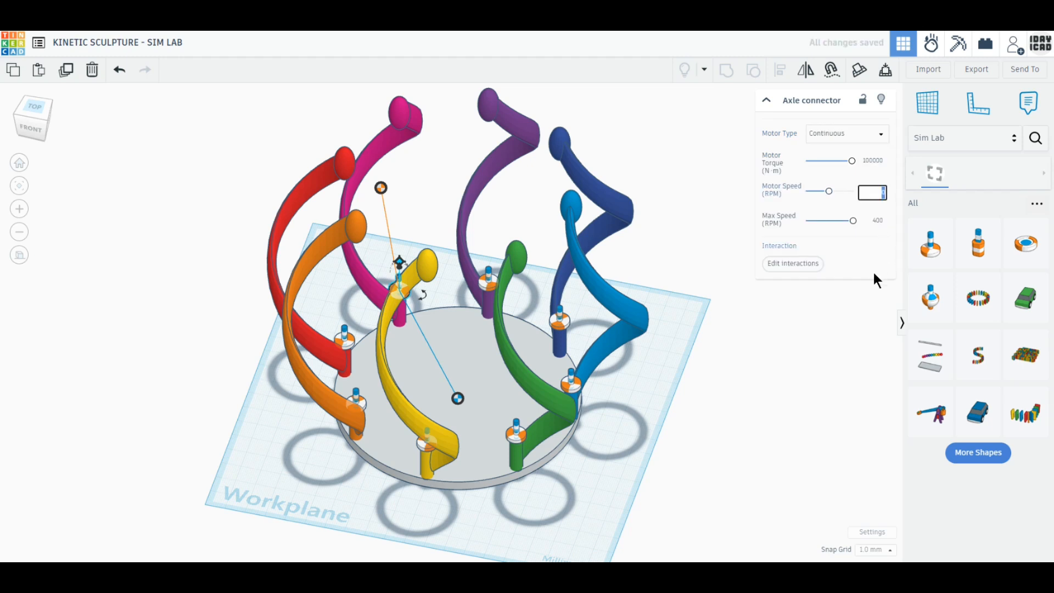
click(346, 340)
click(648, 393)
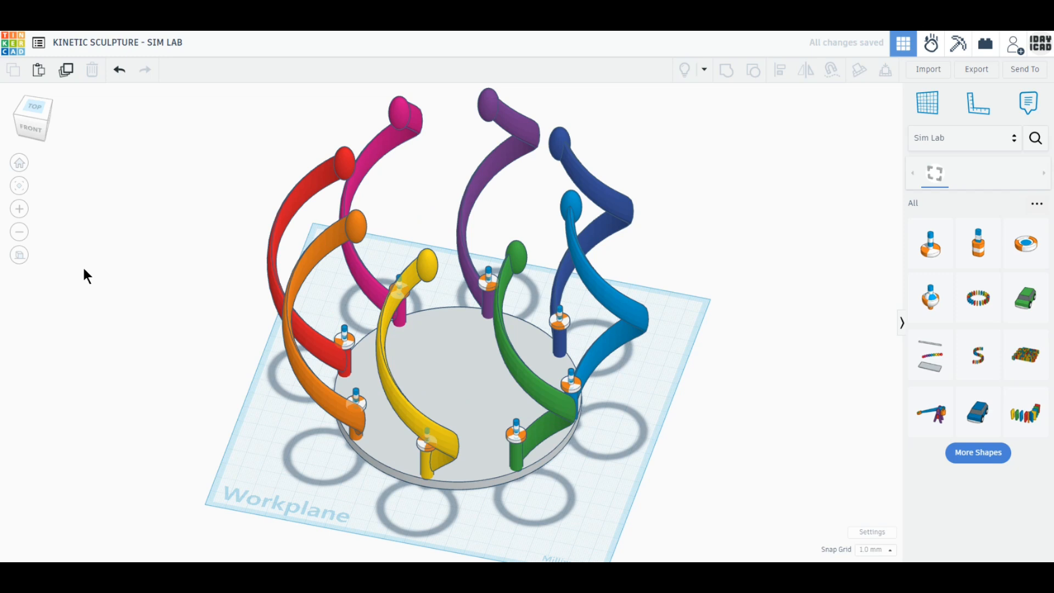
Step: Set the view to perspective projection with the whole sculpture framed, and open the design in the Sim Lab simulation workspace
click(26, 258)
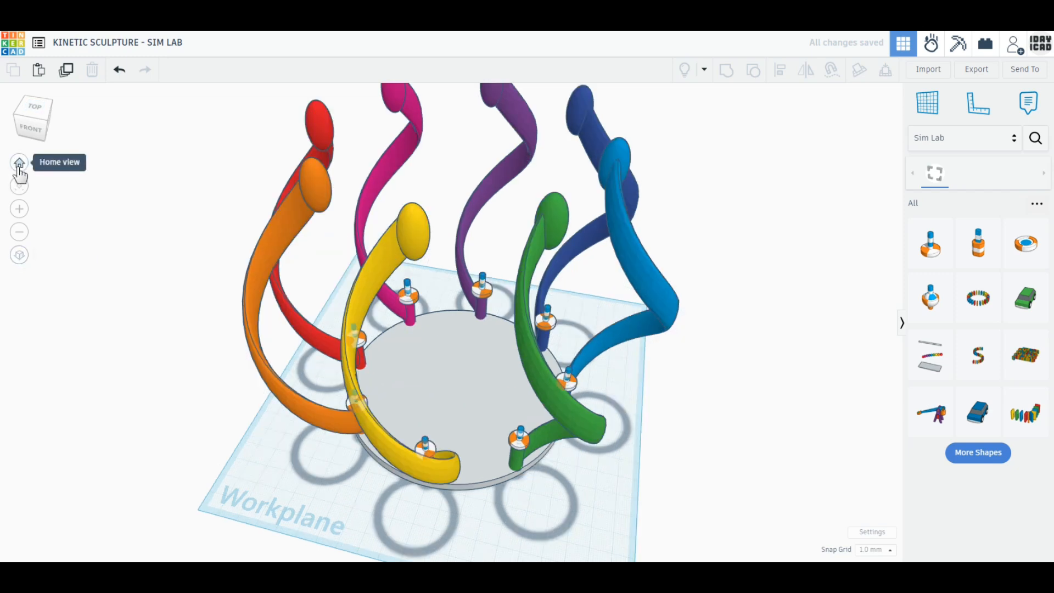
click(19, 163)
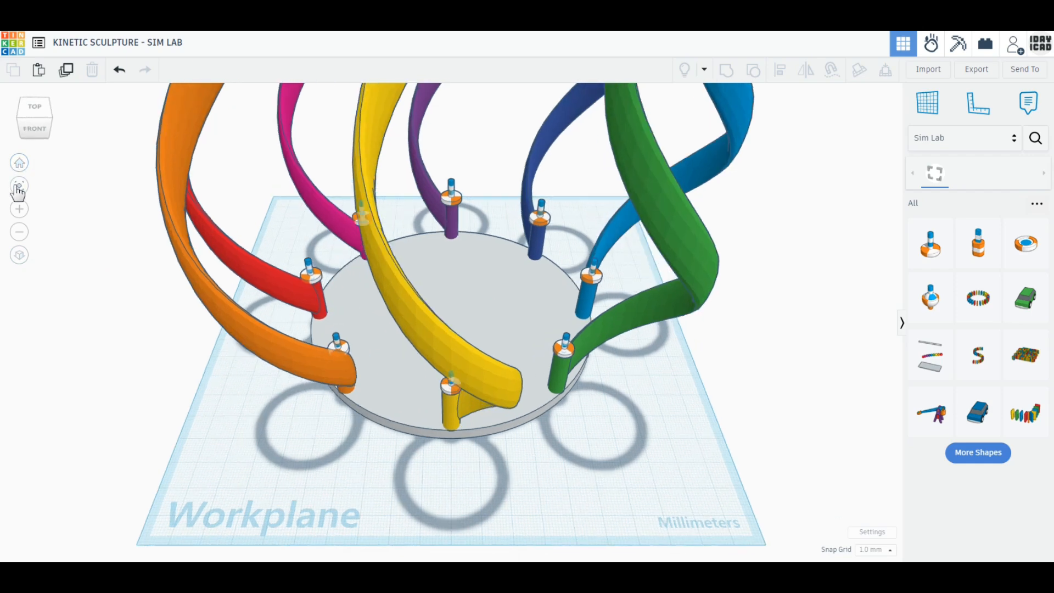
click(19, 187)
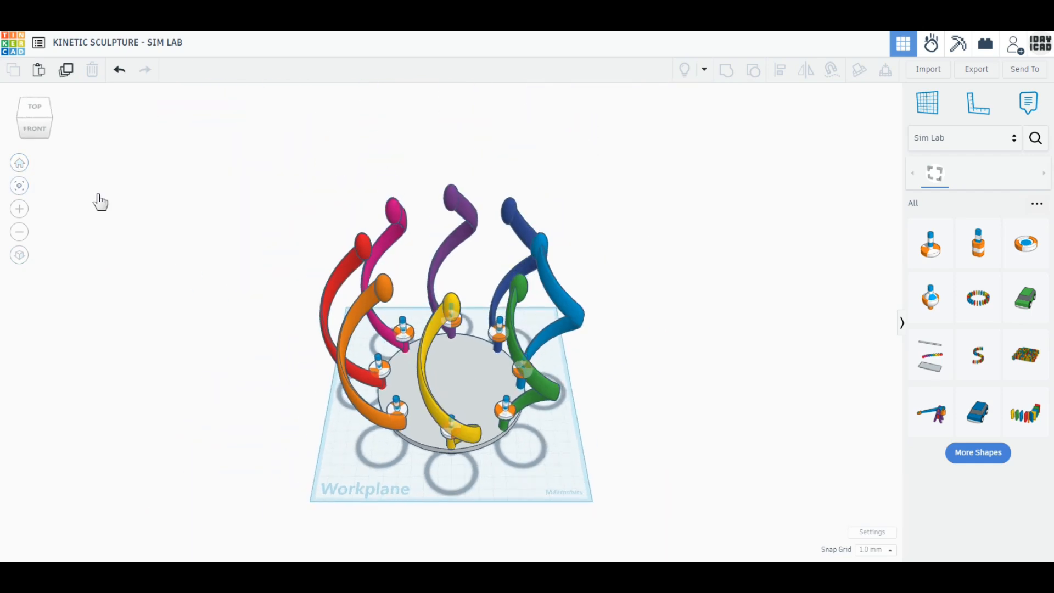
click(933, 46)
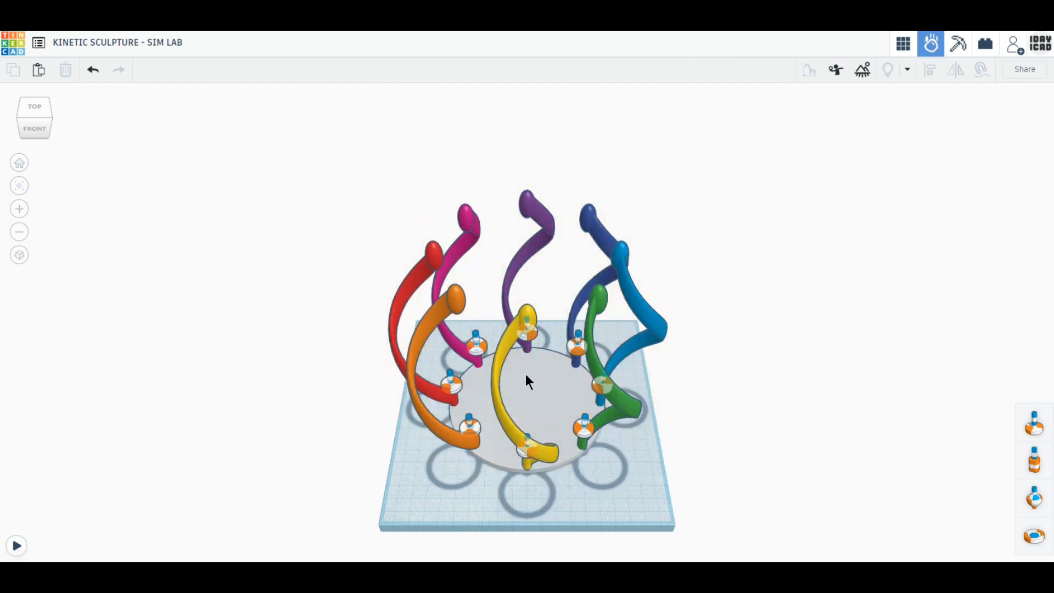
Step: Make the grey round base cylinder static so that it stays fixed during the simulation
scroll(528, 381, up, 2)
scroll(526, 378, up, 3)
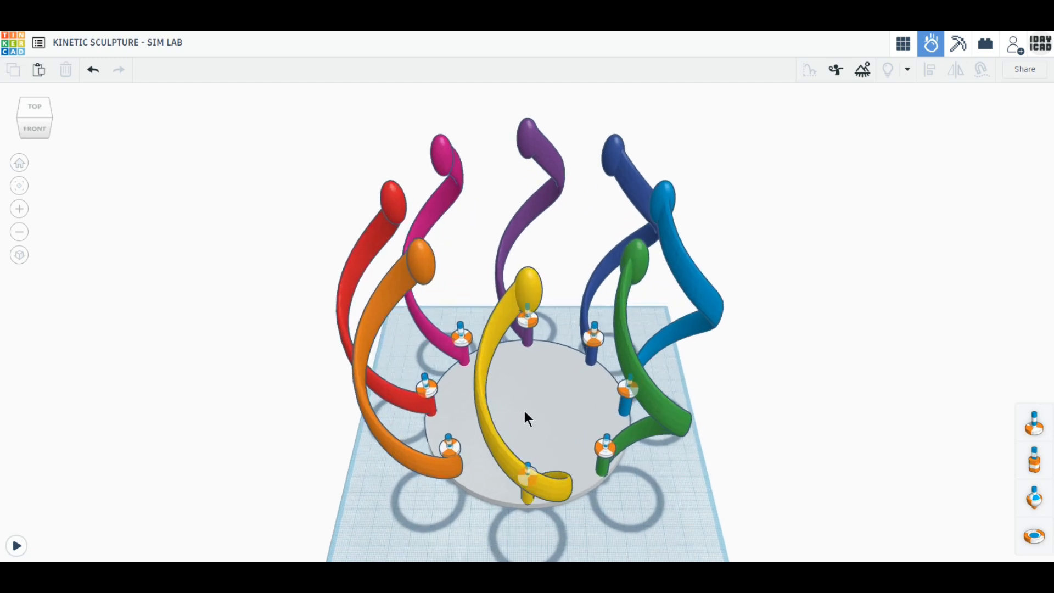
right_drag(528, 404, 529, 384)
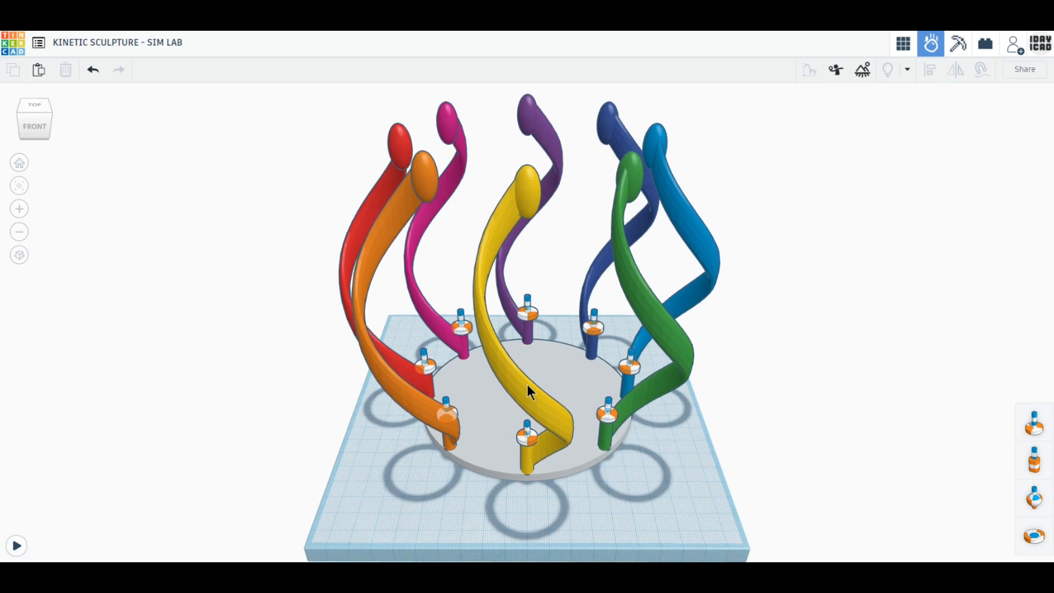
middle_drag(527, 386, 529, 400)
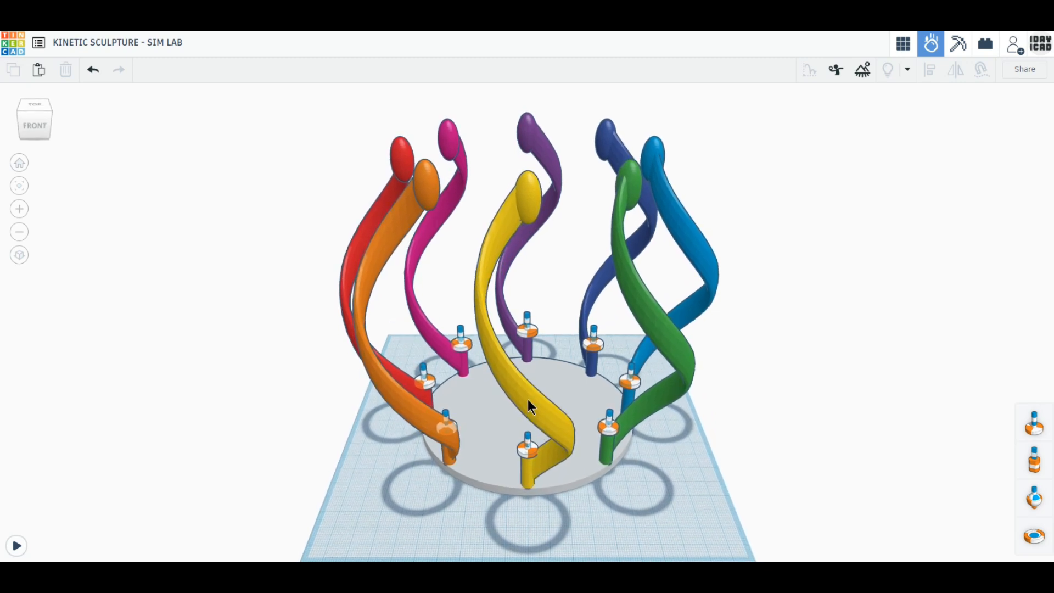
click(543, 375)
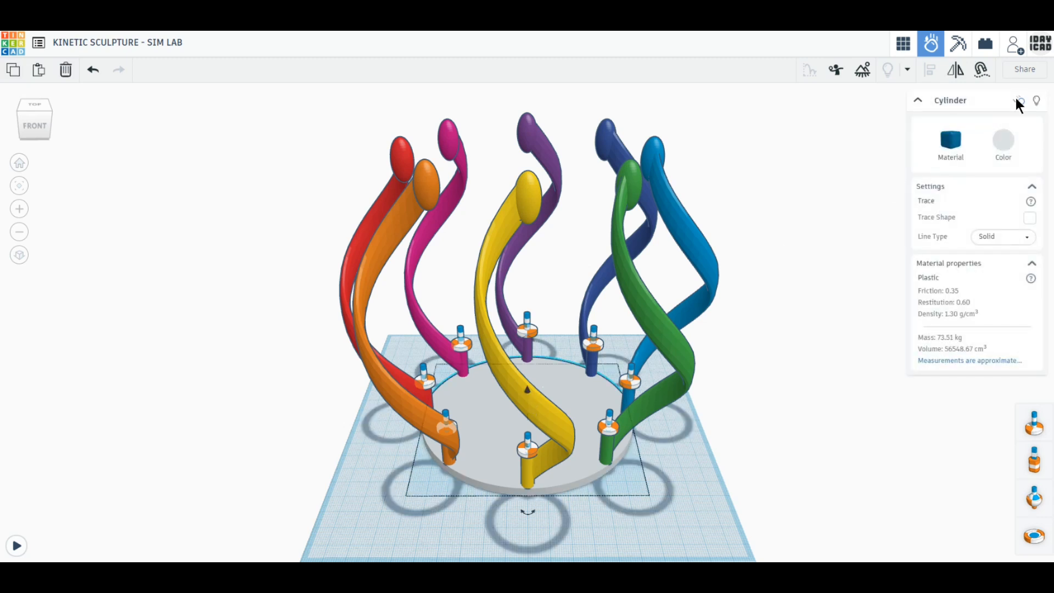
click(1018, 102)
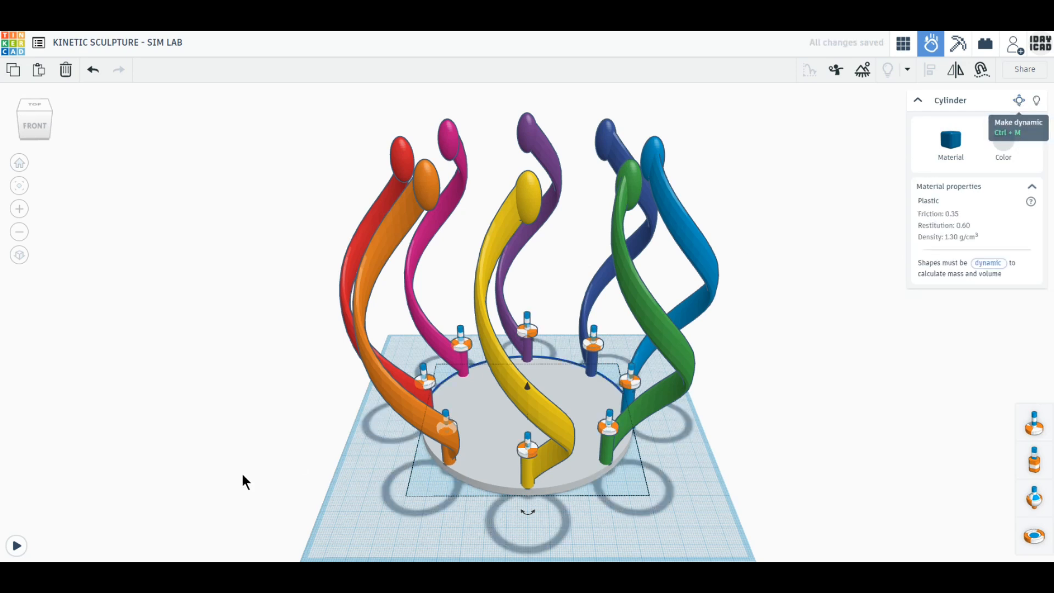
click(92, 497)
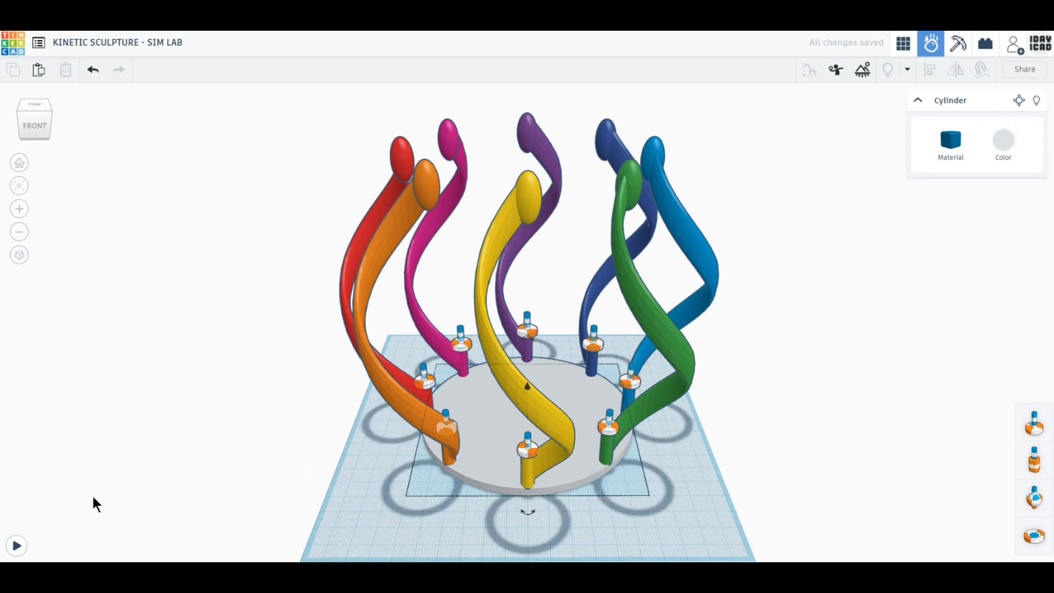
Step: Run the simulation, examine the turning spring arms from above and from the front, and pause it
click(18, 547)
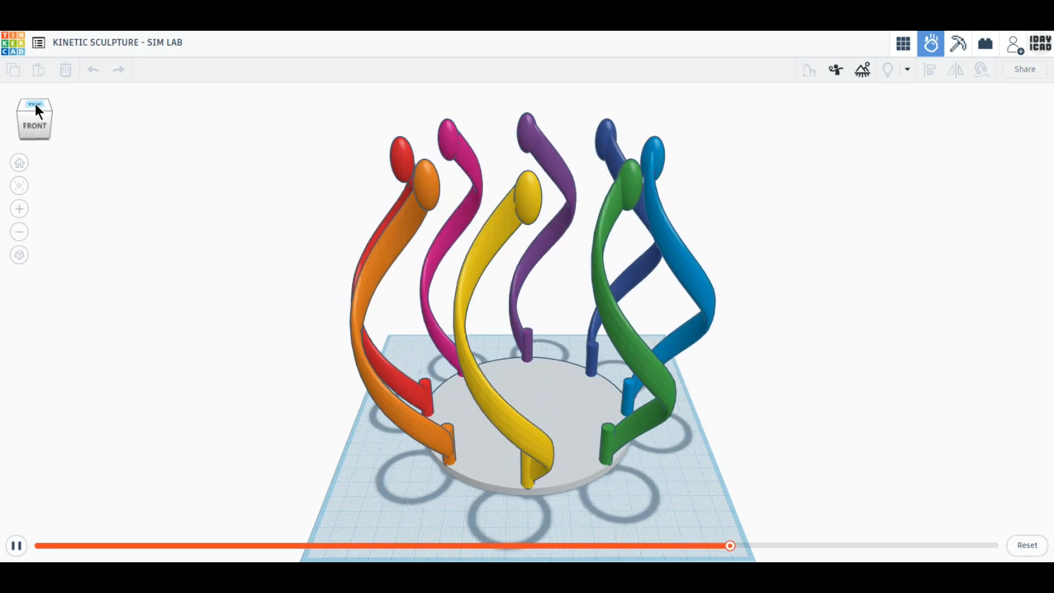
click(35, 106)
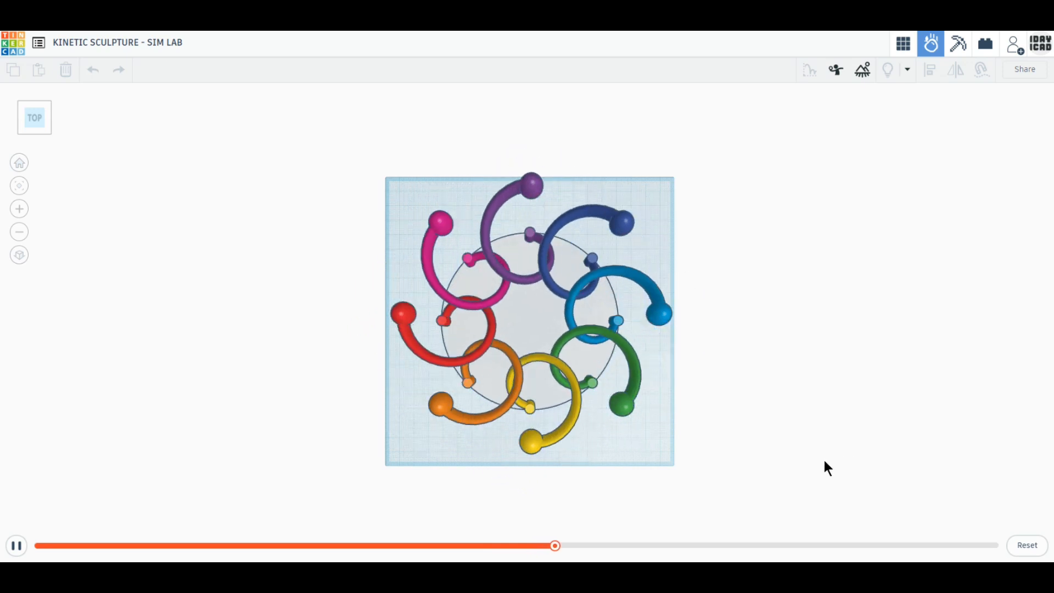
right_drag(824, 460, 826, 389)
middle_drag(826, 388, 826, 432)
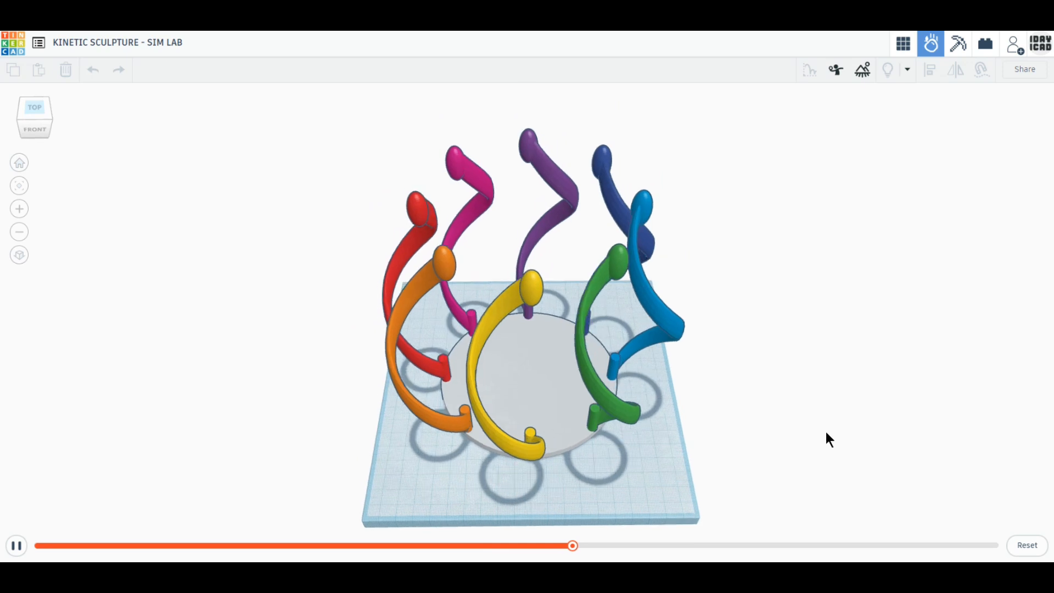
right_drag(826, 432, 766, 367)
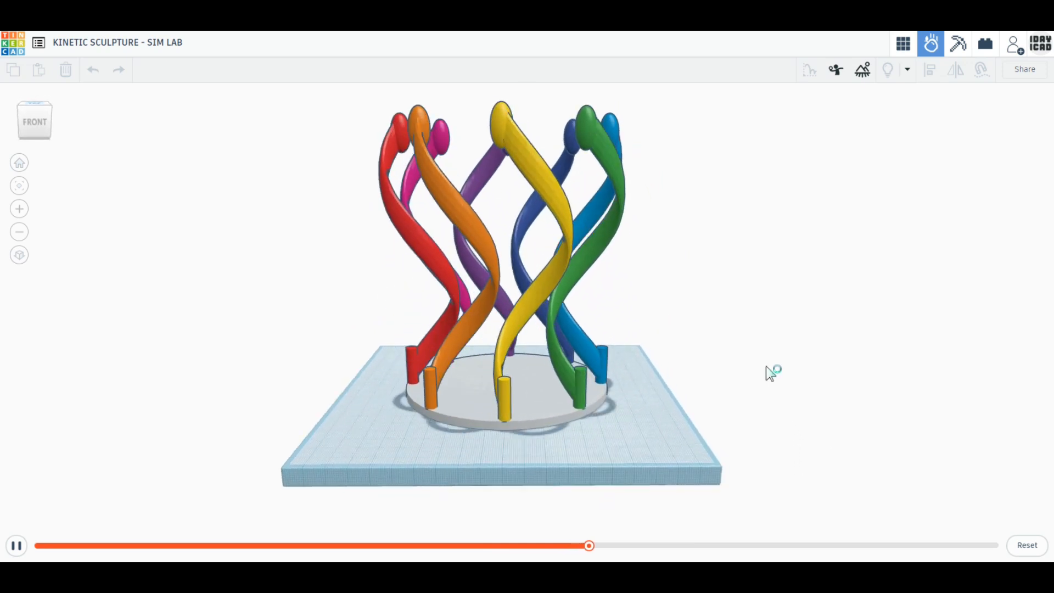
middle_drag(767, 366, 777, 389)
scroll(775, 391, up, 1)
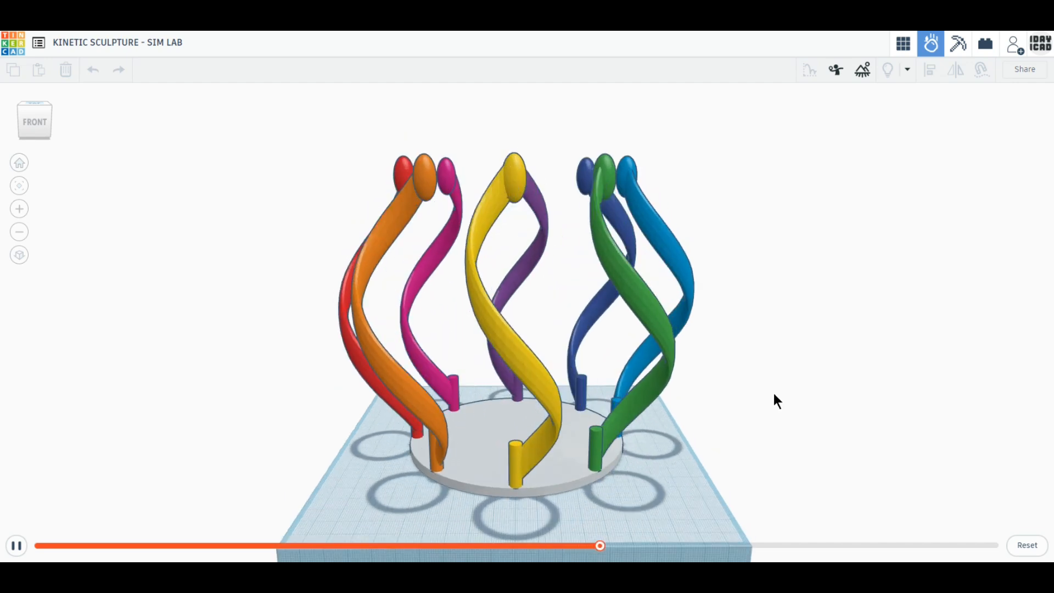
right_drag(774, 394, 771, 393)
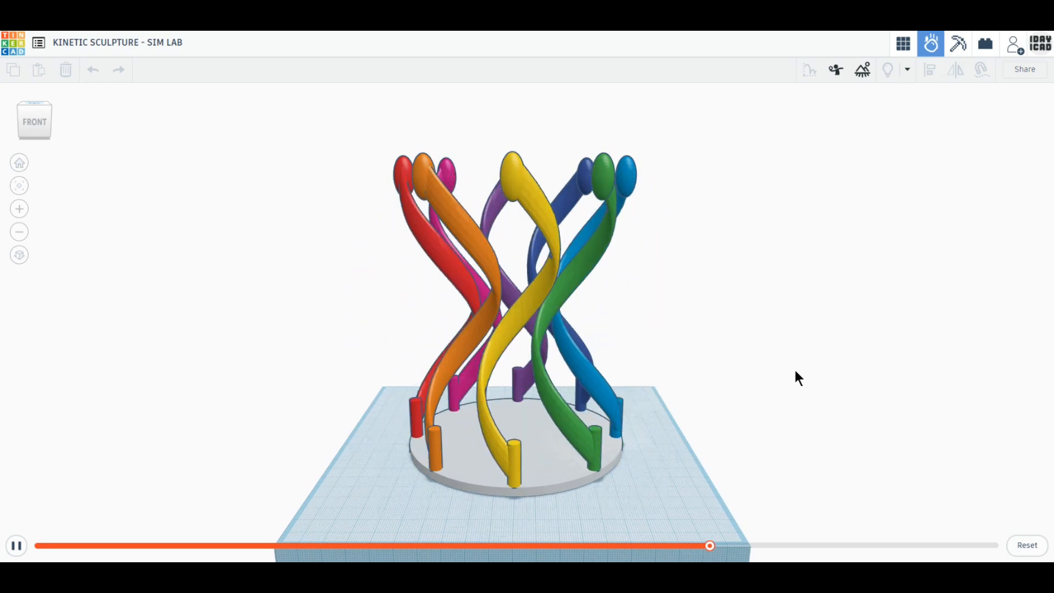
key(space)
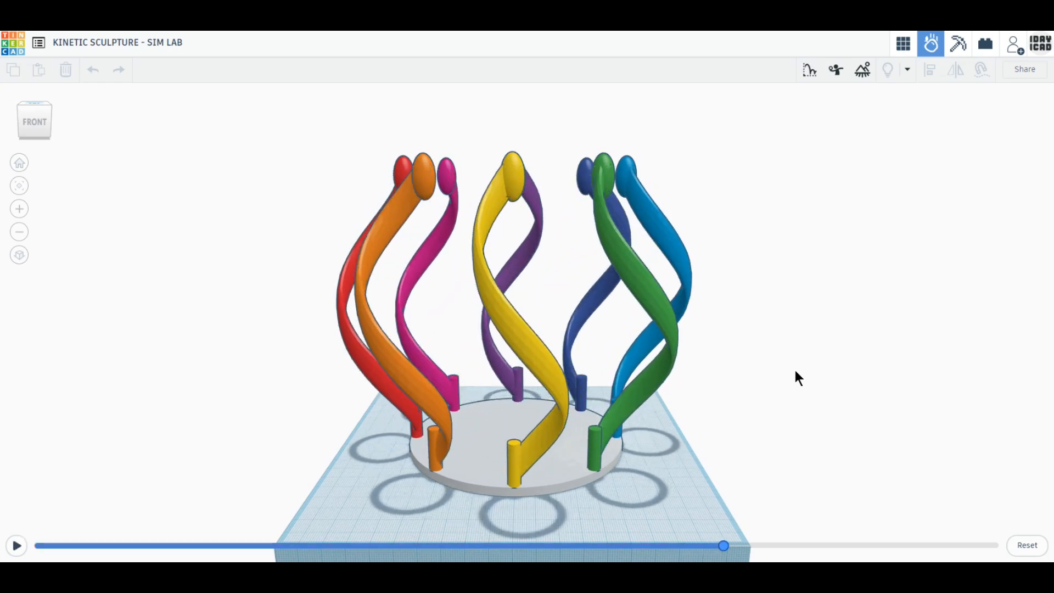